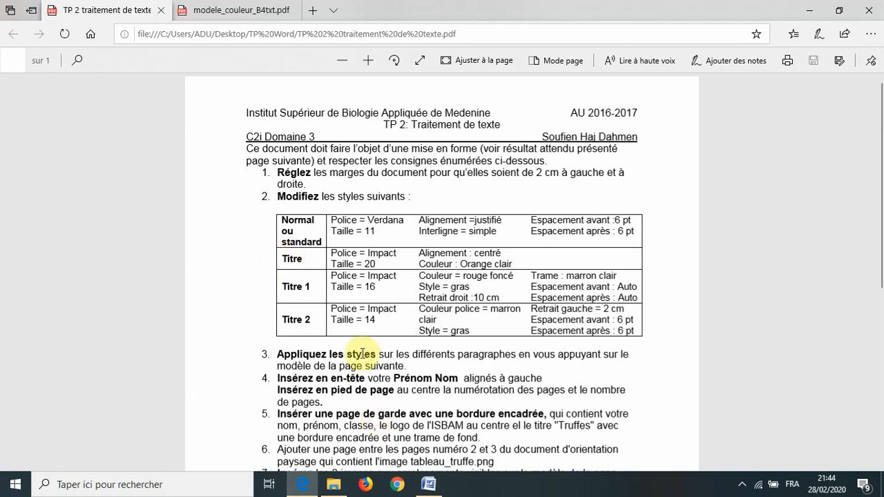
Switch to the Truffe.rtf document in Word, display the full list of styles and open the Normal style for modification
{"action": "left_click", "coordinate": [428, 484]}
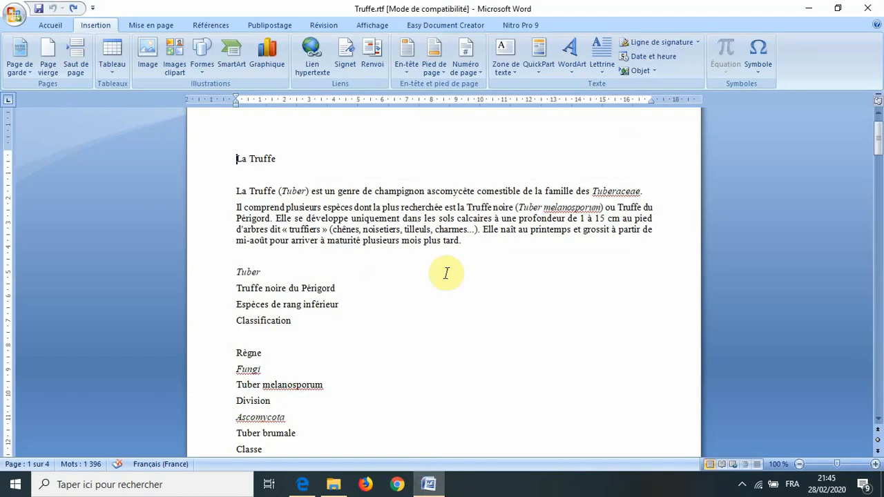
{"action": "left_click", "coordinate": [62, 27]}
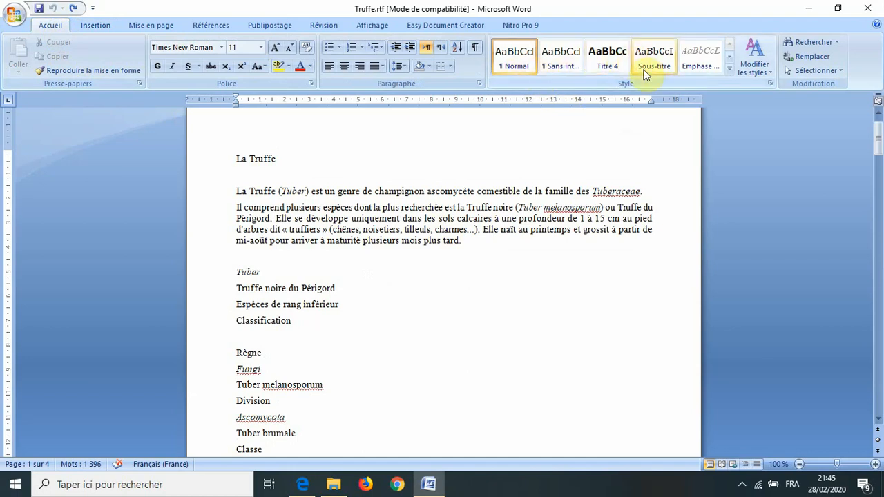
{"action": "left_click", "coordinate": [770, 82]}
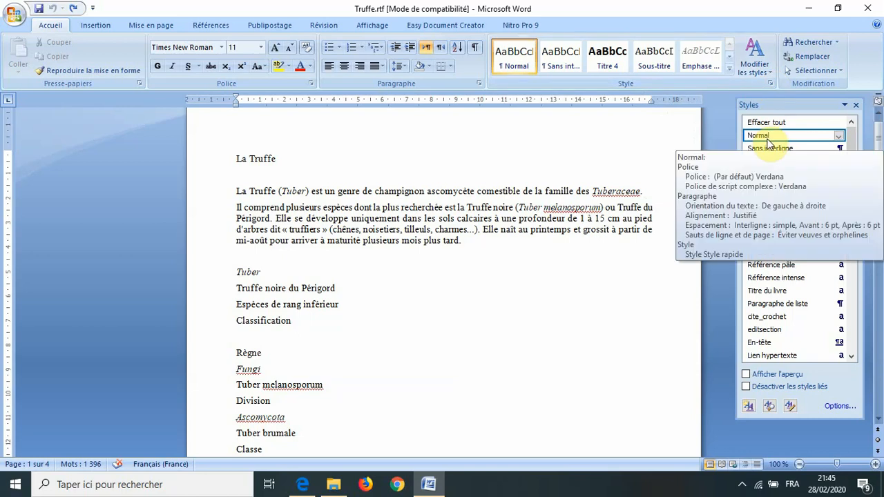
{"action": "mouse_move", "coordinate": [793, 175]}
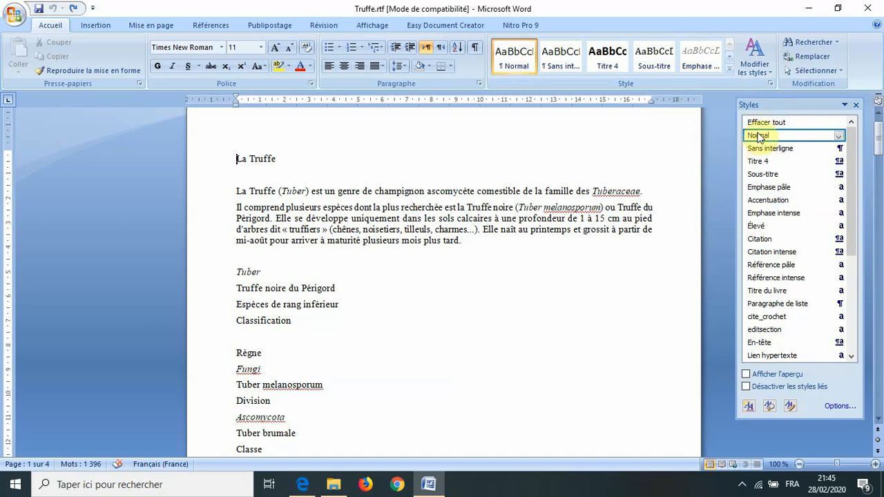
{"action": "mouse_move", "coordinate": [759, 136]}
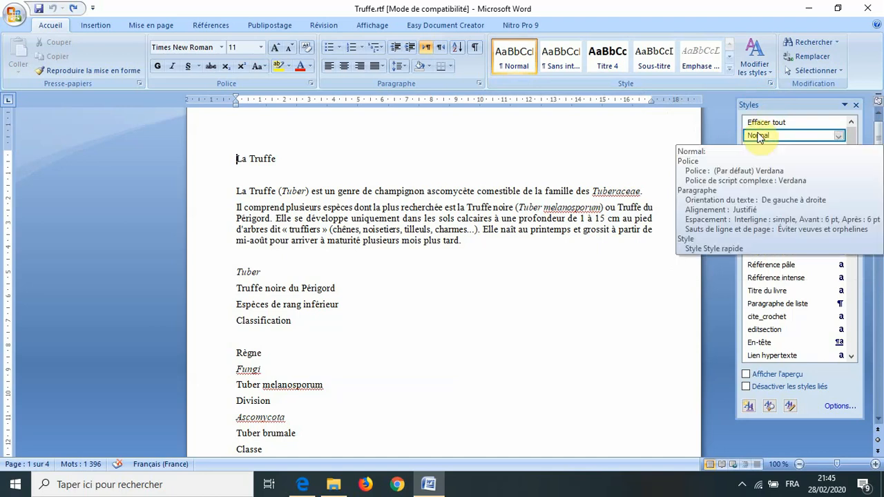
{"action": "right_click", "coordinate": [759, 136]}
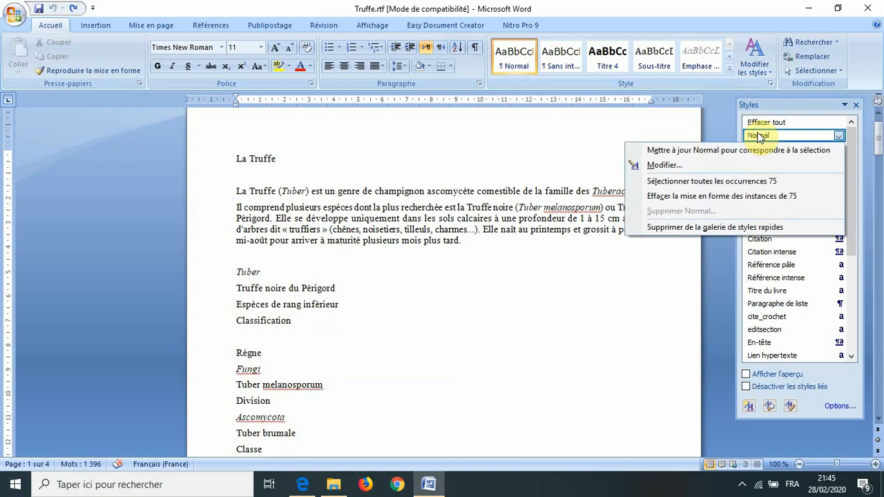
{"action": "left_click", "coordinate": [717, 165]}
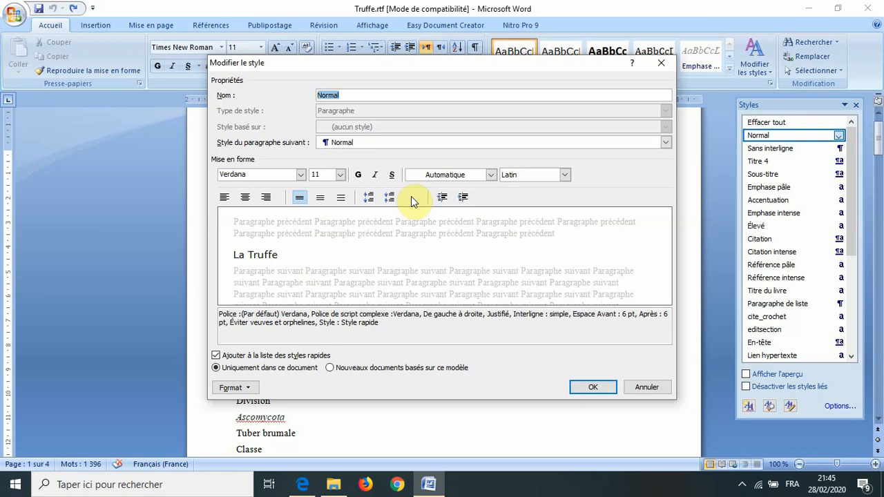
Check the Normal style's requirements in the assignment PDF and accept Verdana, regular, size 11 as its font in Word
{"action": "left_click", "coordinate": [238, 389]}
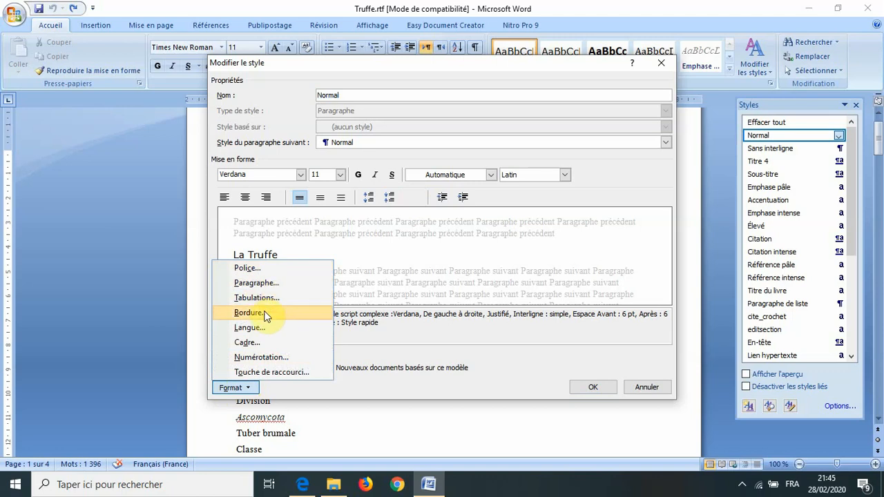
{"action": "left_click", "coordinate": [303, 484]}
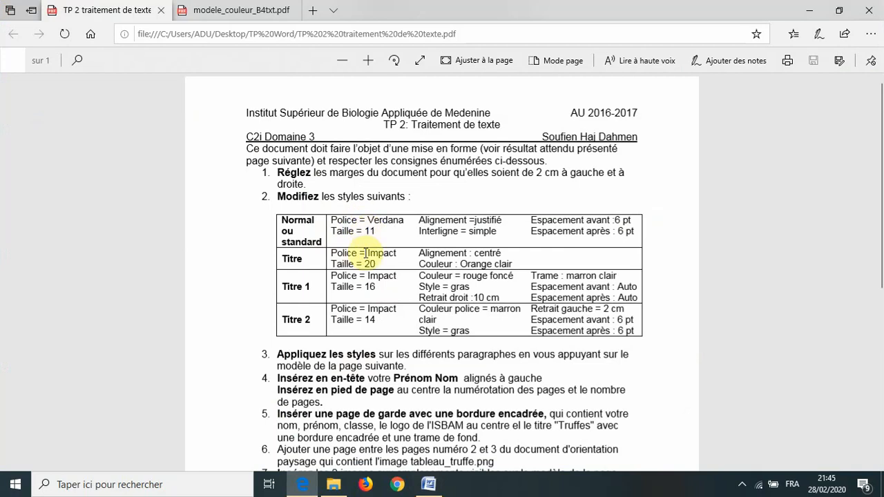
{"action": "left_click", "coordinate": [428, 485]}
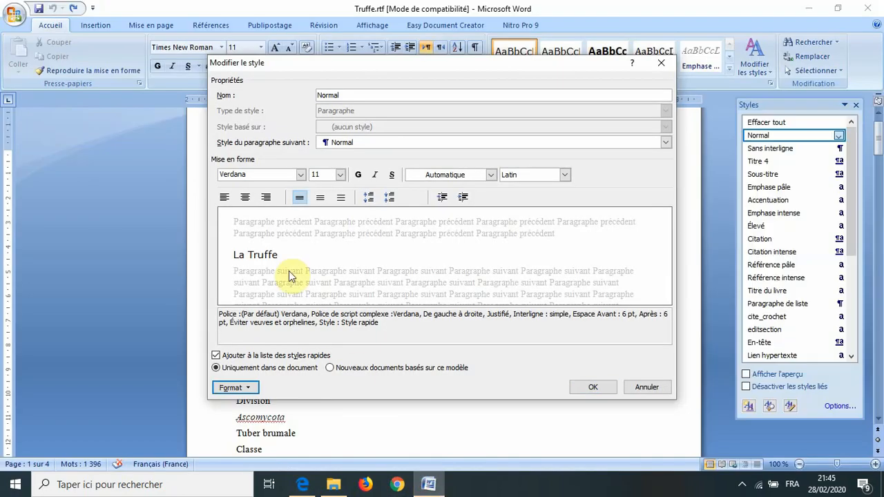
{"action": "left_click", "coordinate": [247, 387]}
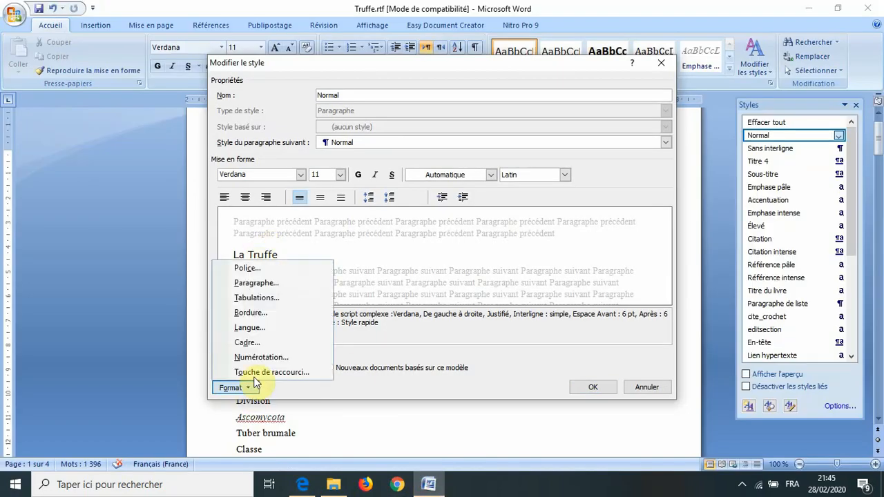
{"action": "left_click", "coordinate": [257, 274]}
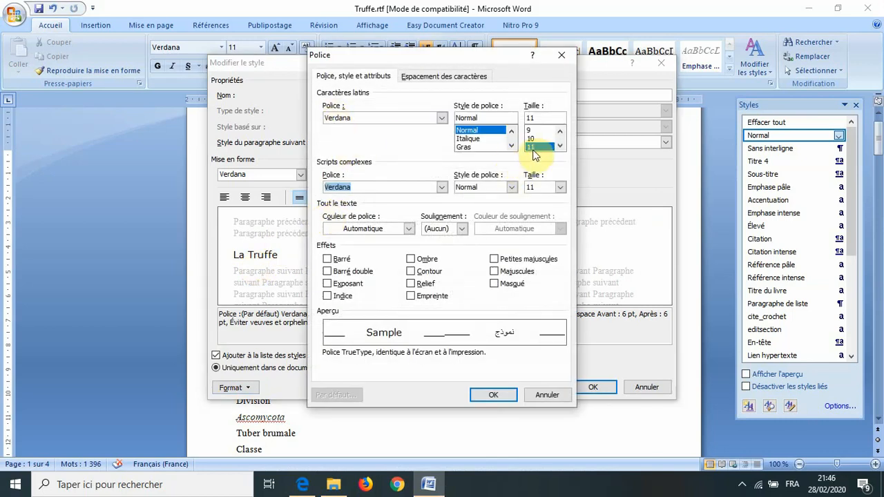
{"action": "left_click", "coordinate": [486, 395]}
Consult the assignment PDF and accept justified alignment, 6 pt spacing before and after, and single line spacing for the Normal style in Word
{"action": "left_click", "coordinate": [302, 484]}
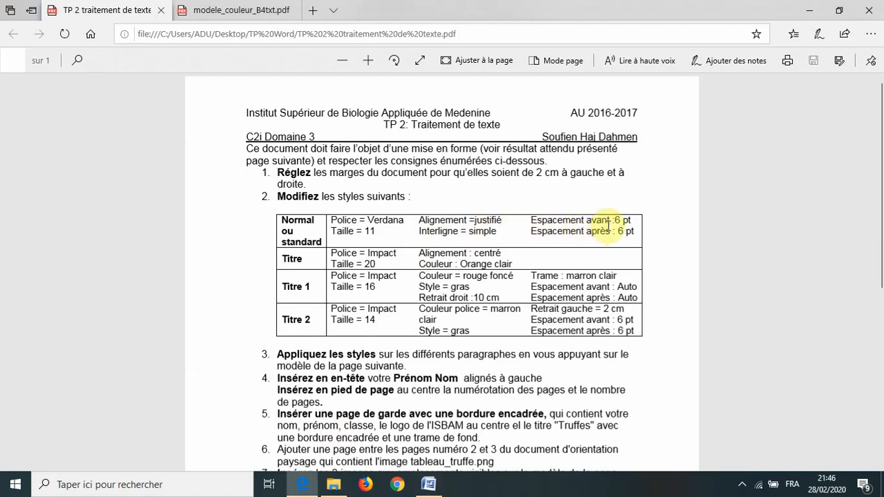
{"action": "left_click", "coordinate": [430, 485]}
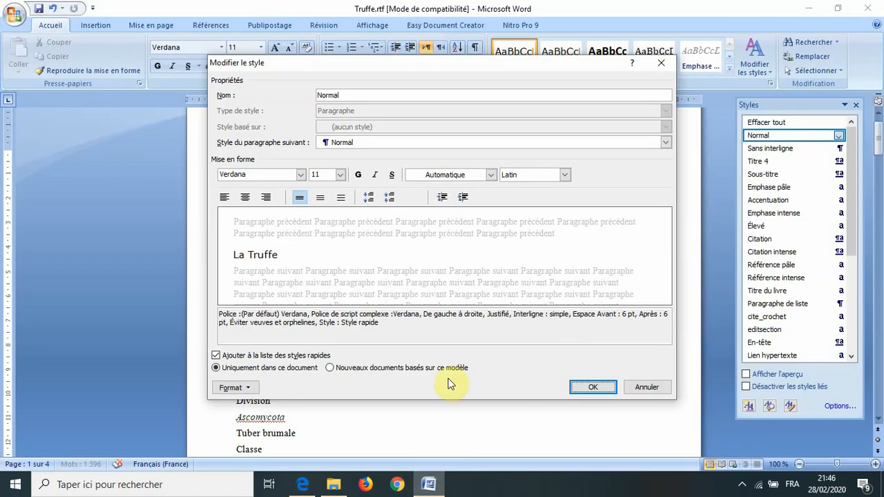
{"action": "left_click", "coordinate": [235, 388]}
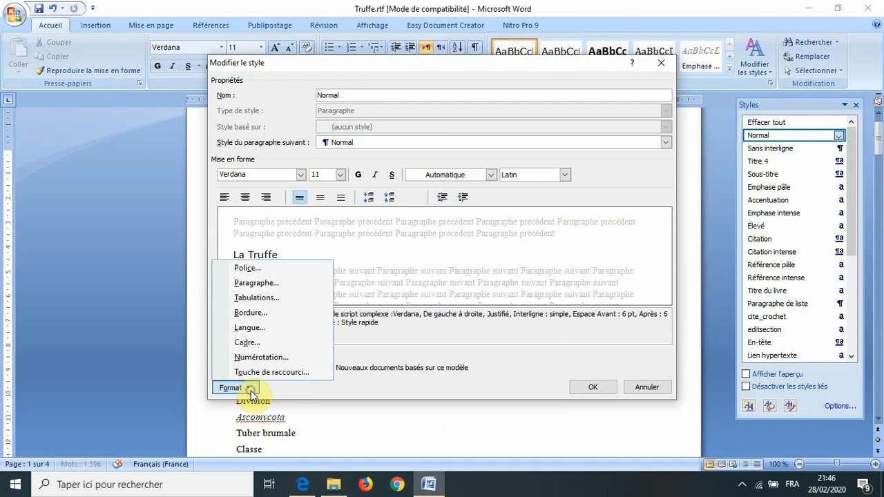
{"action": "left_click", "coordinate": [277, 284]}
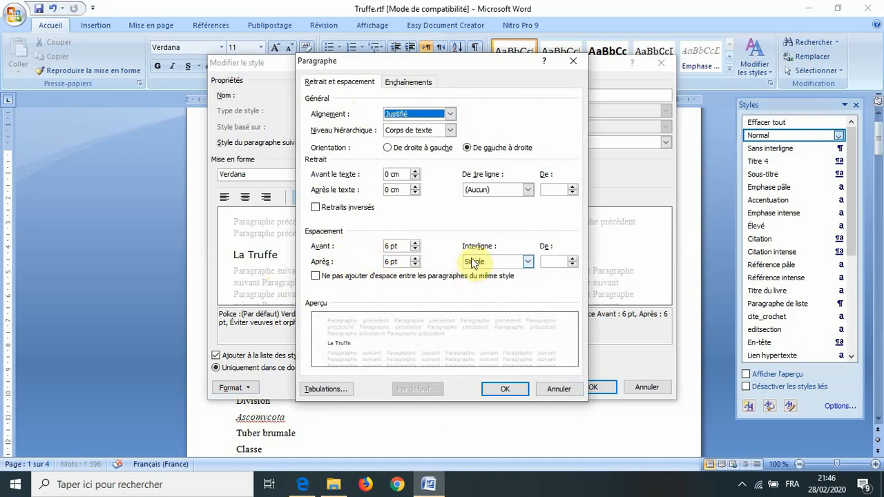
{"action": "left_click", "coordinate": [492, 388]}
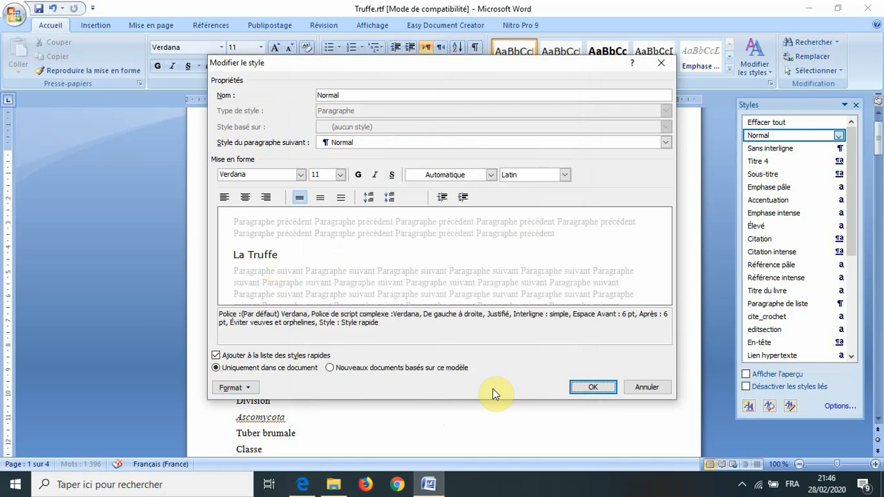
{"action": "left_click", "coordinate": [577, 388]}
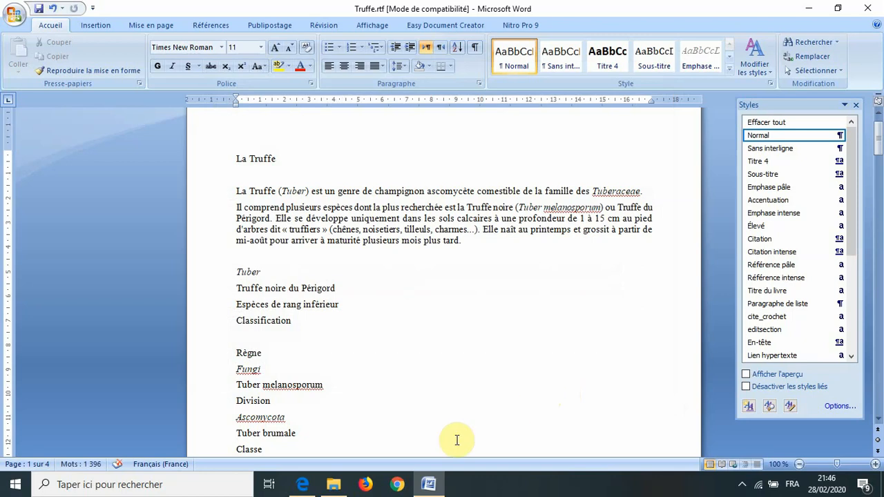
Consult the assignment PDF for the Titre style and open that style for modification in Word
{"action": "left_click", "coordinate": [299, 487]}
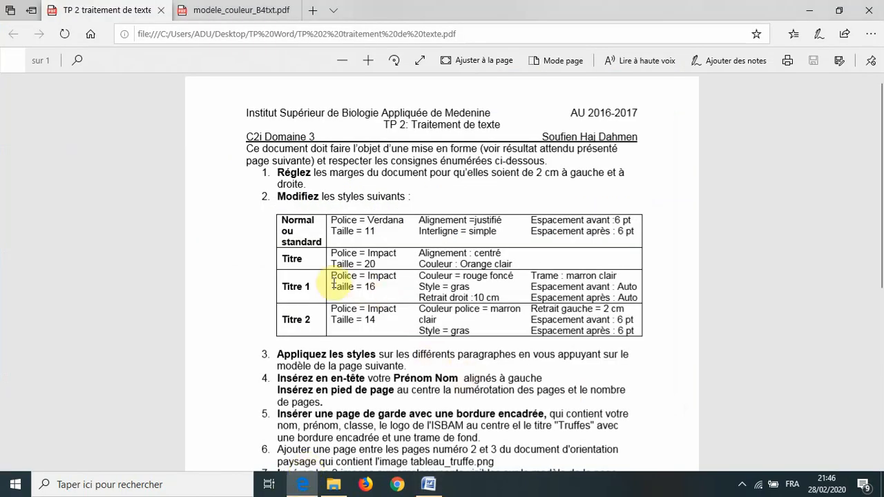
{"action": "left_click", "coordinate": [428, 486]}
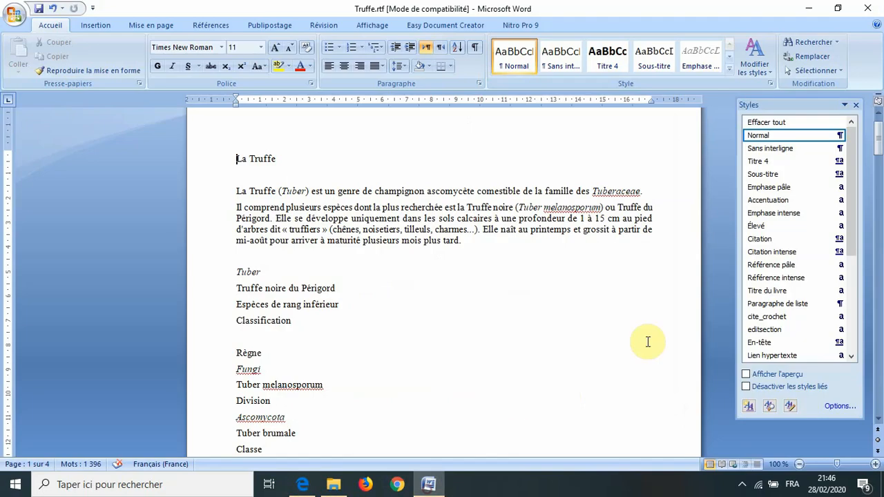
{"action": "left_click_drag", "start_coordinate": [851, 216], "coordinate": [846, 300]}
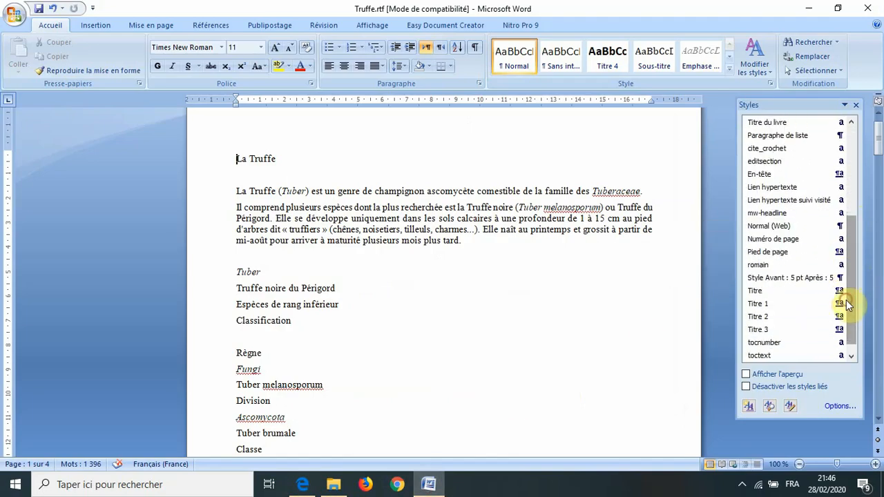
{"action": "right_click", "coordinate": [780, 293]}
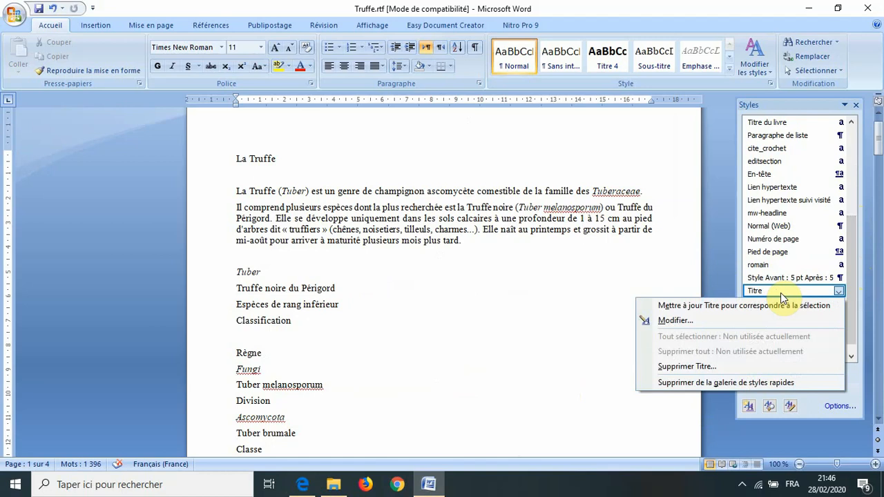
{"action": "left_click", "coordinate": [743, 322]}
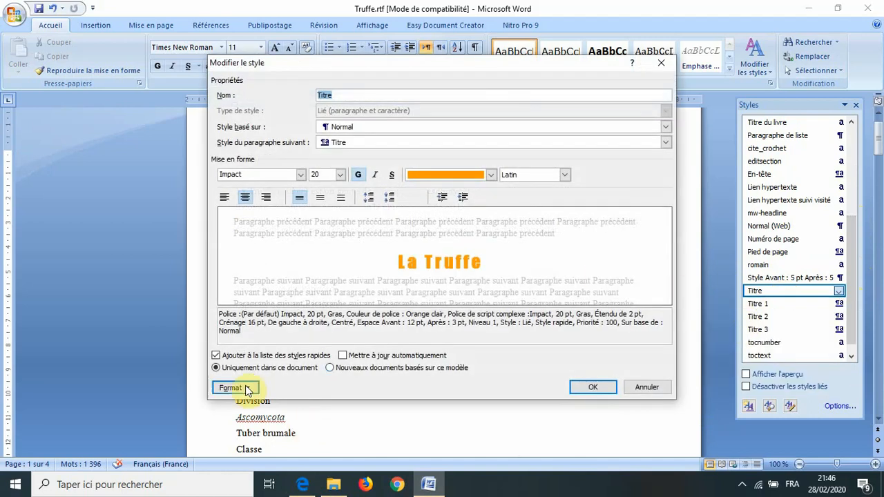
Recheck the Titre requirements in the assignment PDF and accept Impact, bold, size 20, light orange as the style's font in Word
{"action": "left_click", "coordinate": [315, 482]}
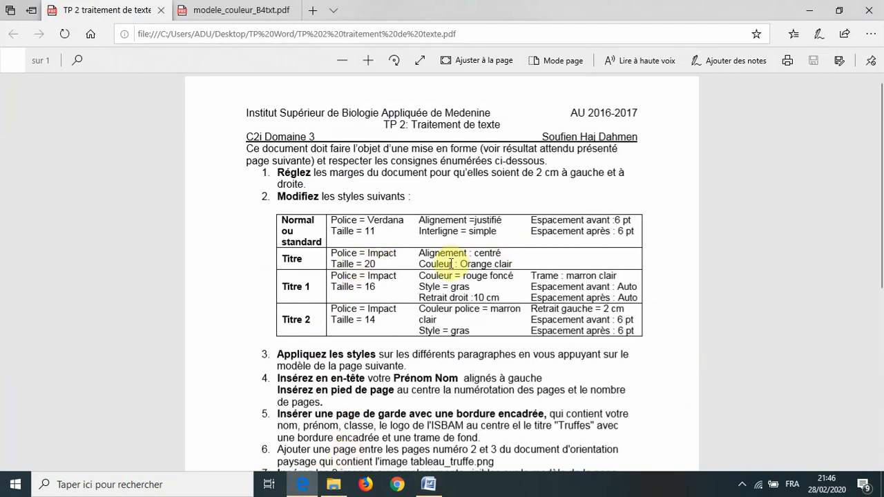
{"action": "left_click", "coordinate": [428, 483]}
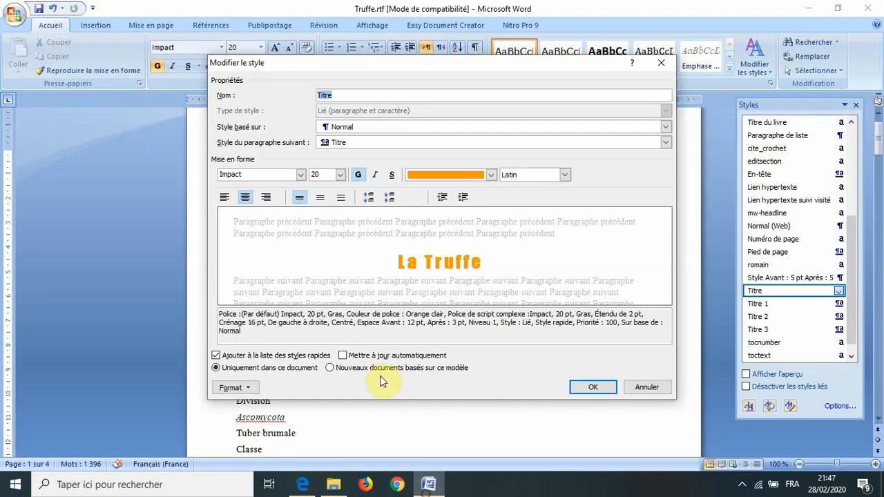
{"action": "left_click", "coordinate": [254, 383]}
{"action": "left_click", "coordinate": [286, 269]}
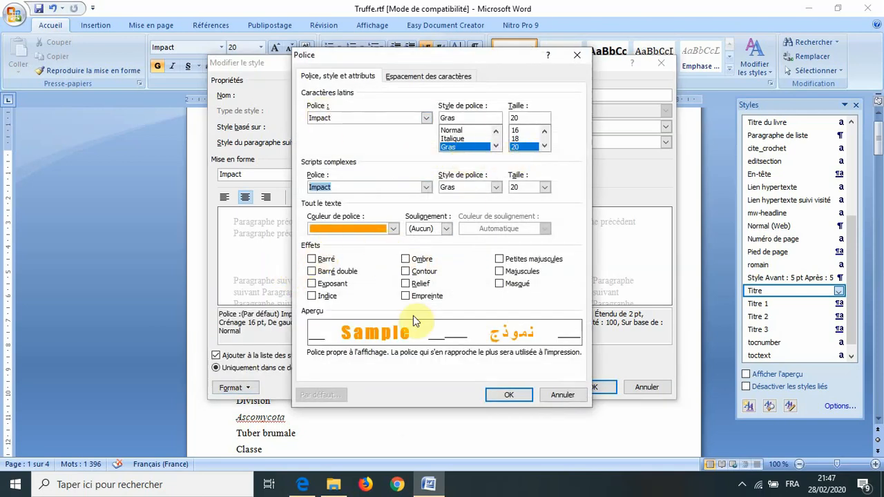
{"action": "left_click", "coordinate": [505, 395]}
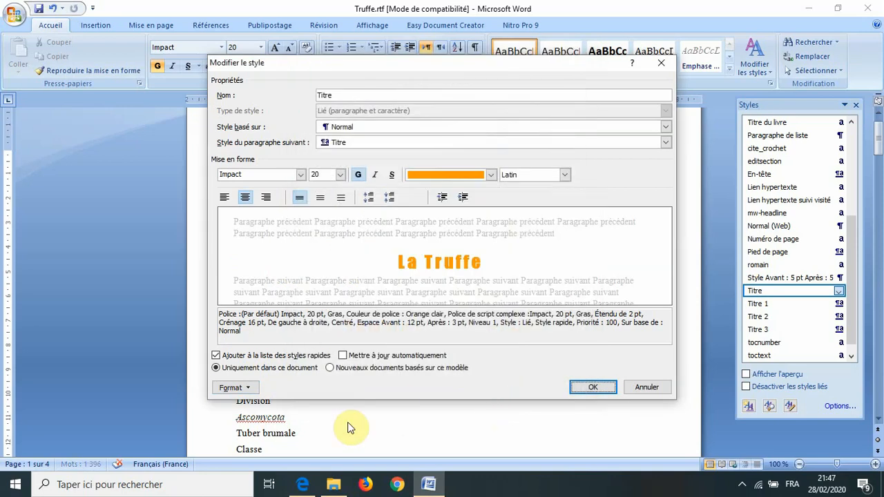
Accept centred alignment in the Titre style's paragraph settings and save the style
{"action": "left_click", "coordinate": [250, 388]}
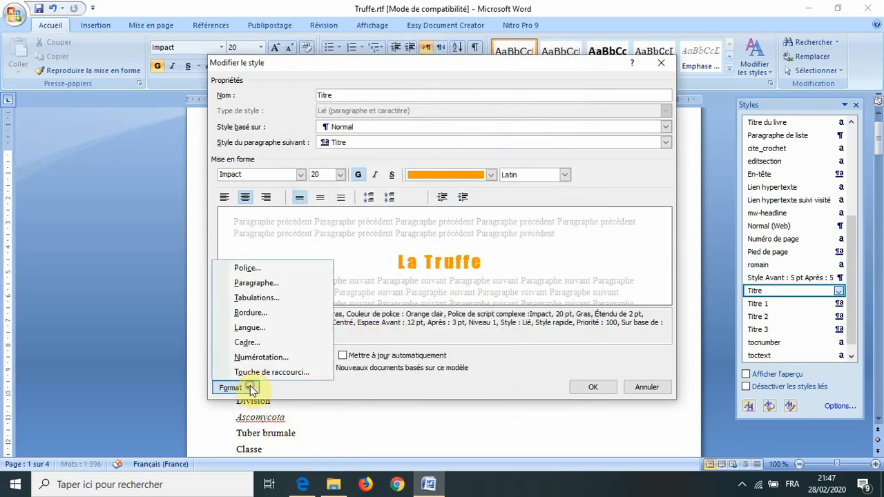
{"action": "left_click", "coordinate": [275, 288]}
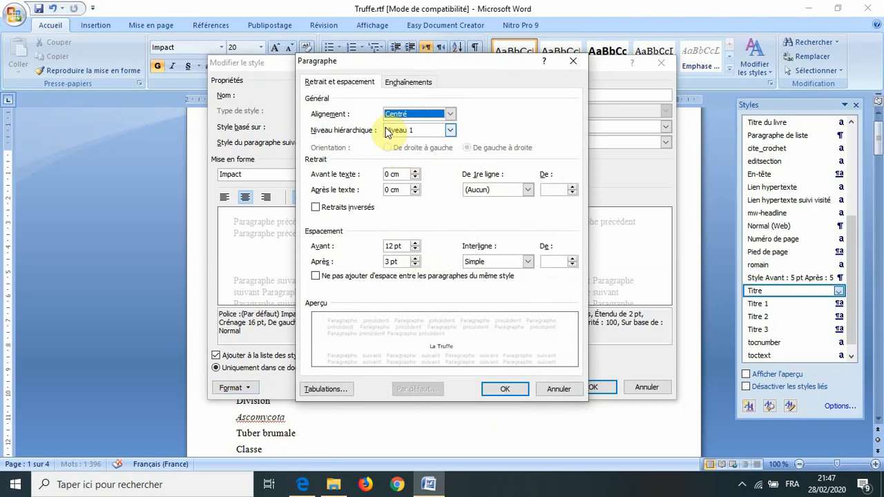
{"action": "left_click", "coordinate": [494, 390]}
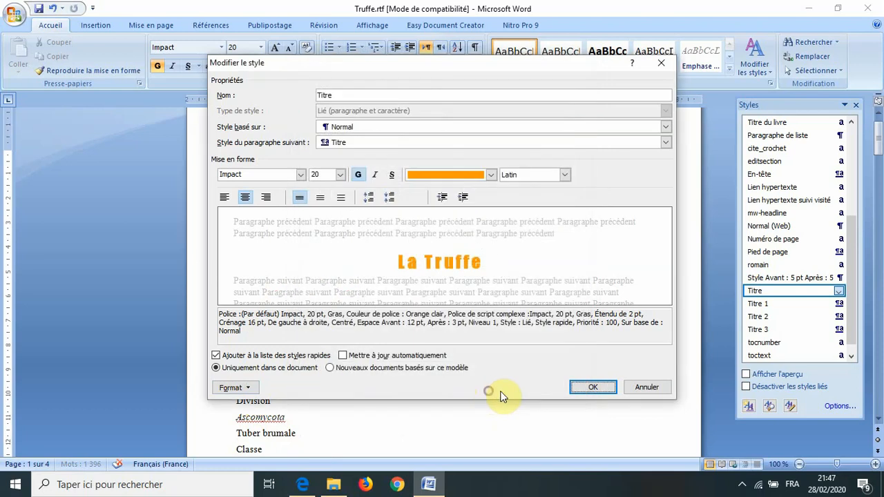
{"action": "left_click", "coordinate": [591, 388]}
Consult the assignment PDF for the Titre 1 style and open that style for modification in Word
{"action": "left_click", "coordinate": [304, 483]}
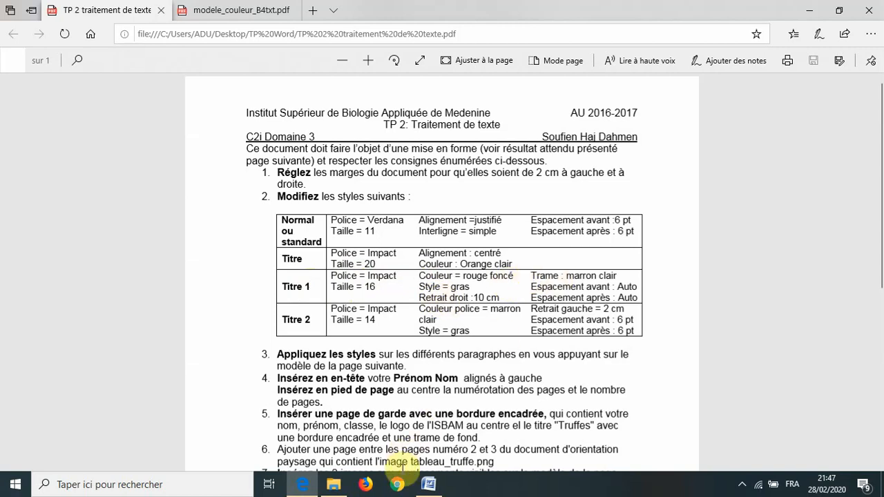
{"action": "left_click", "coordinate": [428, 484]}
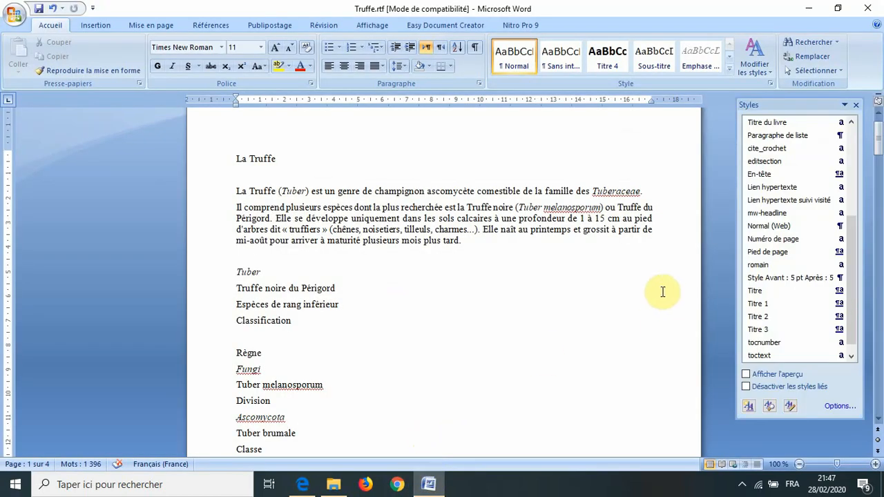
{"action": "mouse_move", "coordinate": [758, 310]}
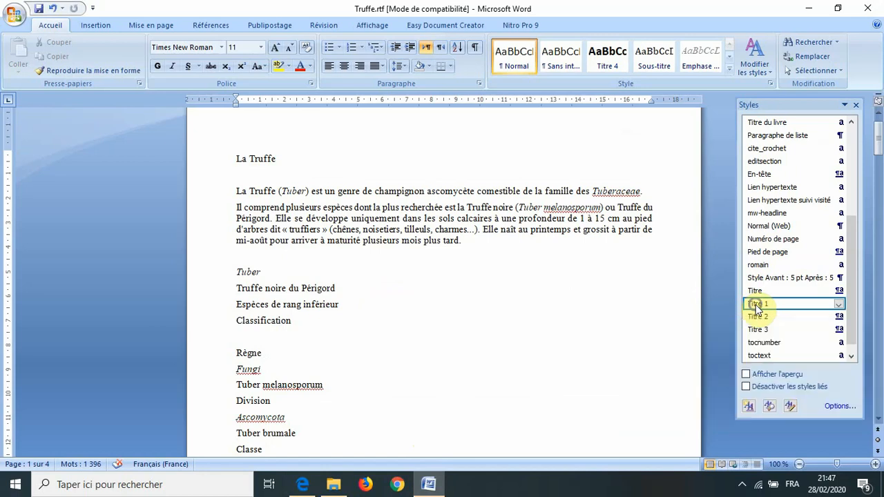
{"action": "right_click", "coordinate": [758, 310]}
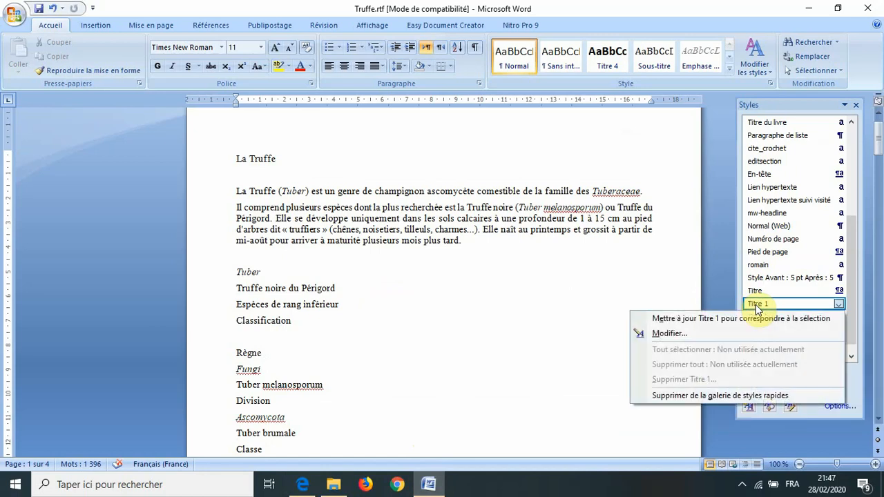
{"action": "left_click", "coordinate": [720, 330]}
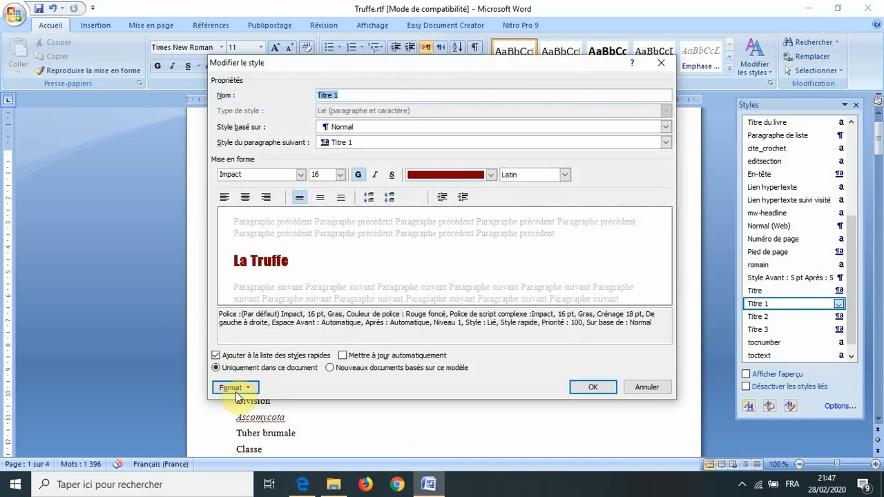
Give the Titre 1 style a light brown background fill with a 10 % pattern and save the style
{"action": "left_click", "coordinate": [240, 391]}
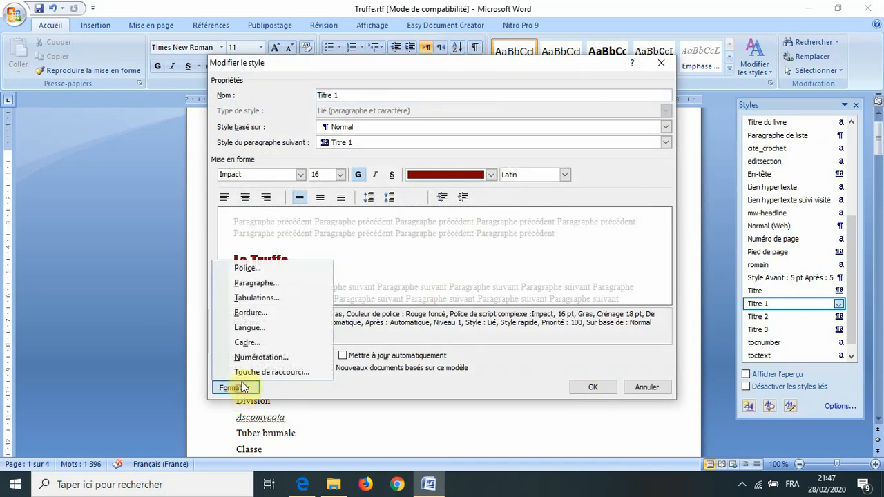
{"action": "left_click", "coordinate": [249, 314]}
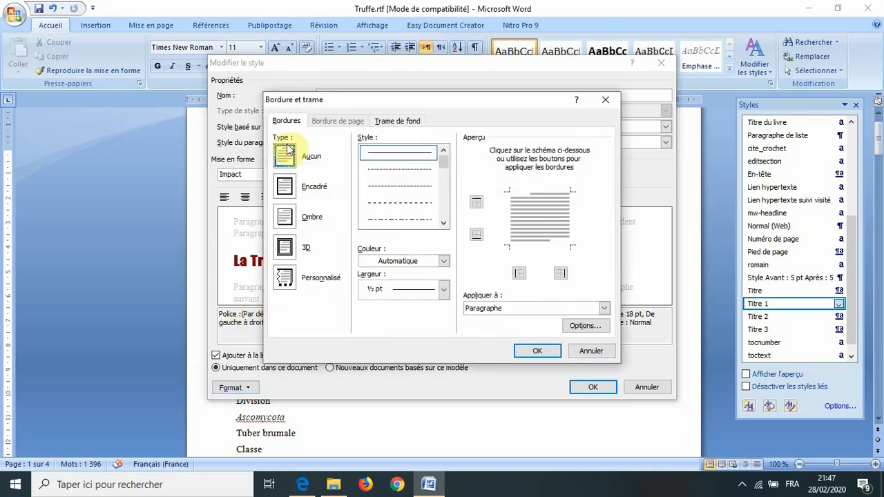
{"action": "left_click", "coordinate": [395, 122]}
{"action": "left_click", "coordinate": [360, 153]}
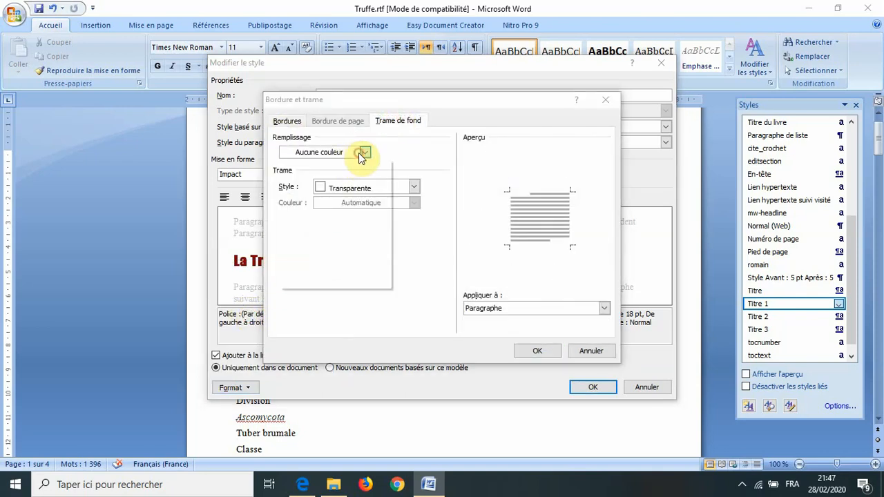
{"action": "left_click", "coordinate": [310, 198]}
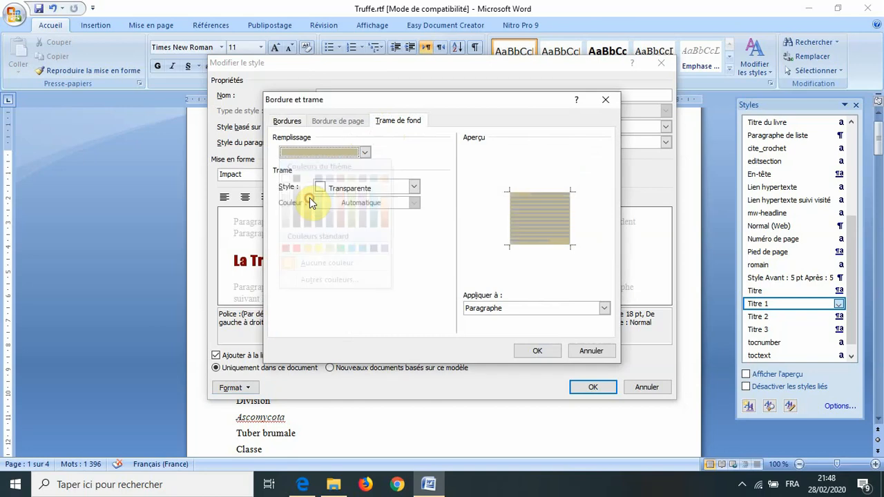
{"action": "left_click", "coordinate": [365, 193]}
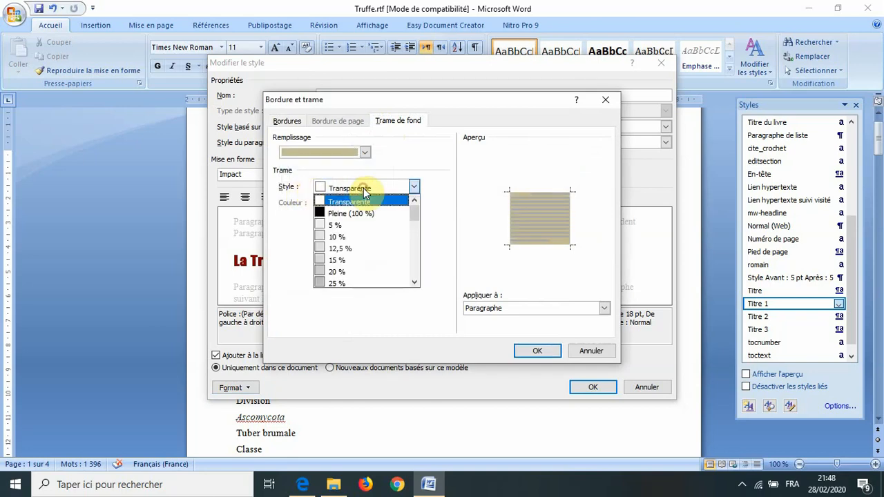
{"action": "left_click", "coordinate": [336, 238]}
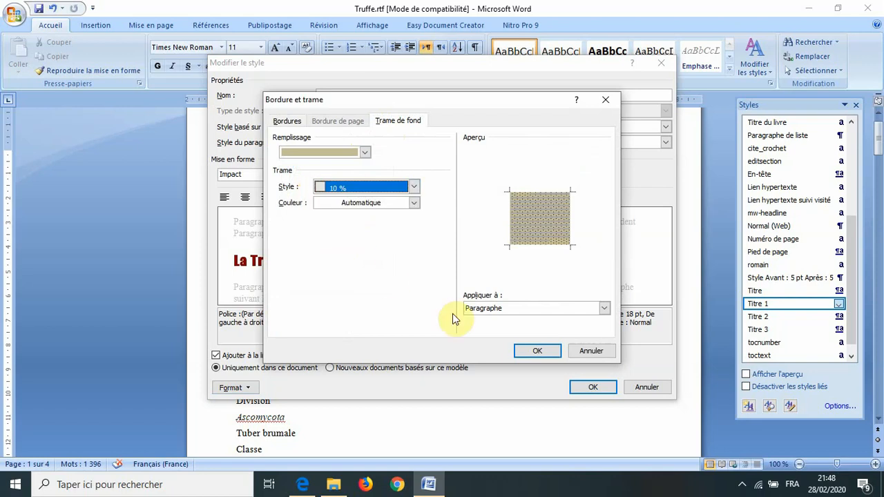
{"action": "left_click", "coordinate": [536, 351]}
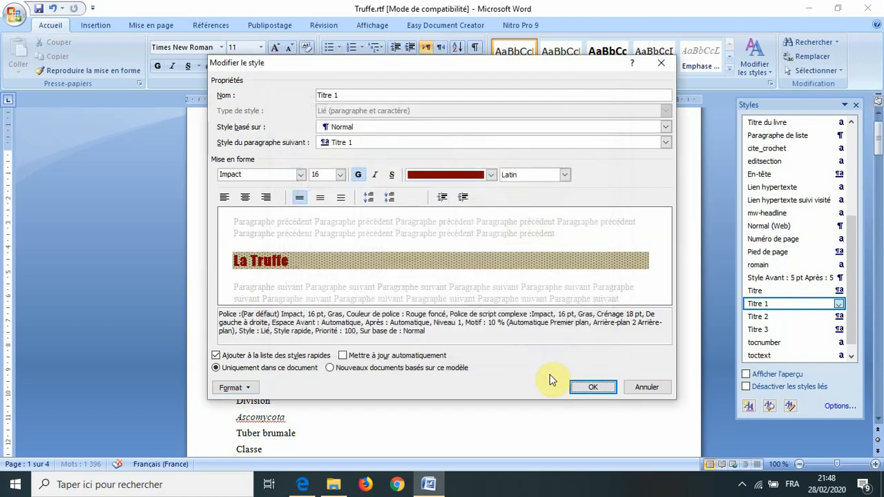
{"action": "left_click", "coordinate": [577, 389]}
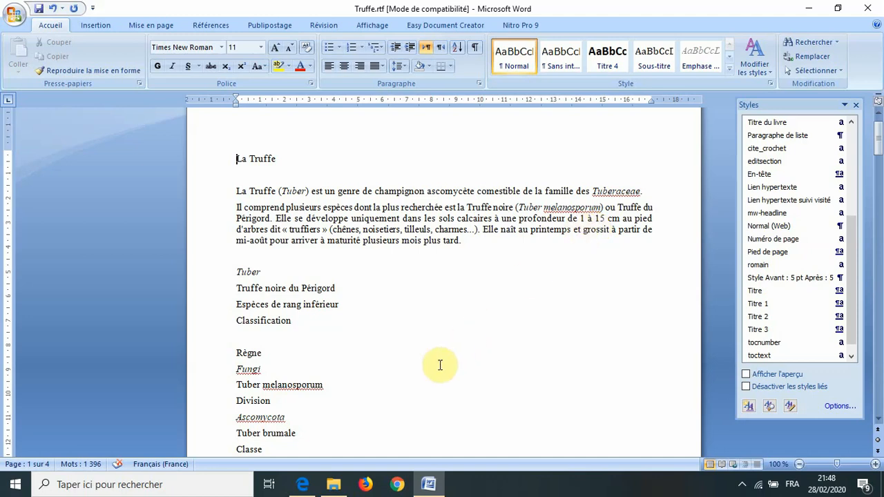
Consult the assignment PDF's instruction on applying styles and apply the Titre style to the opening "La Truffe" line in Word
{"action": "left_click", "coordinate": [309, 487]}
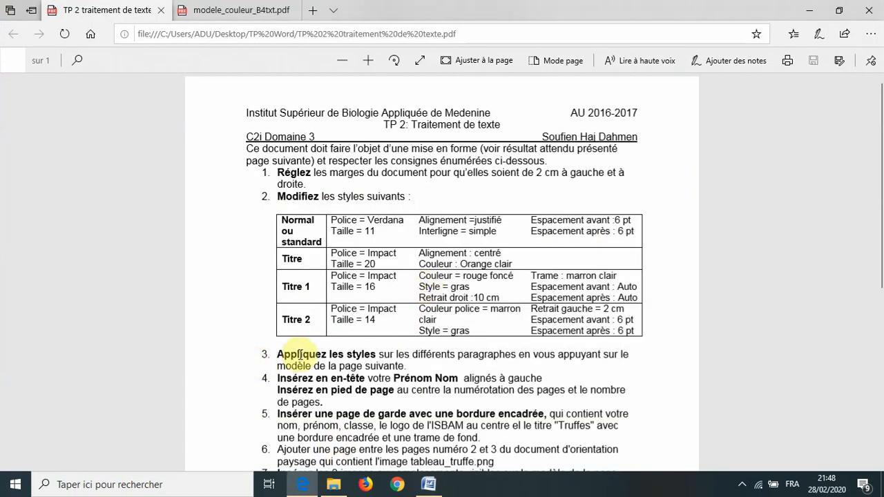
{"action": "left_click", "coordinate": [429, 484]}
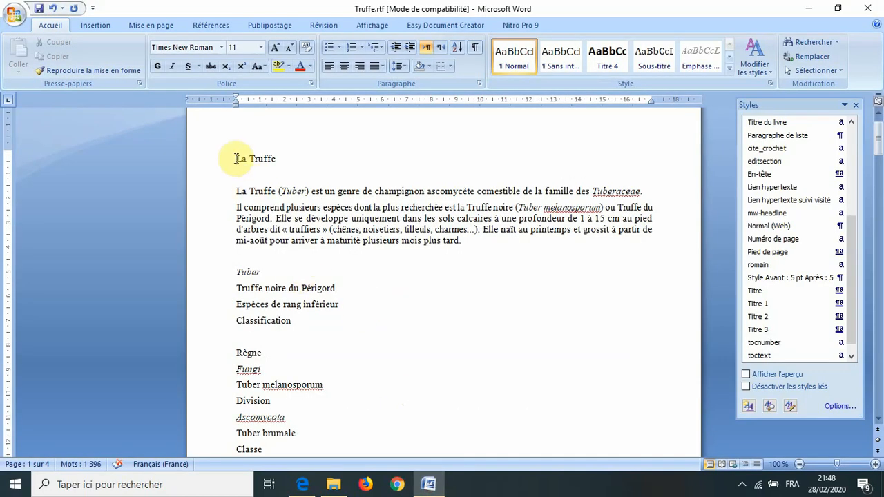
{"action": "left_click_drag", "start_coordinate": [233, 158], "coordinate": [263, 158]}
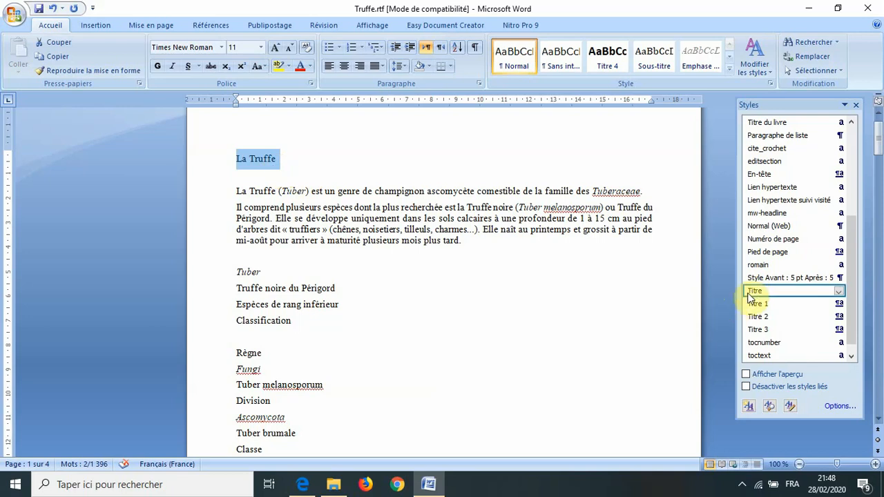
{"action": "left_click", "coordinate": [758, 290]}
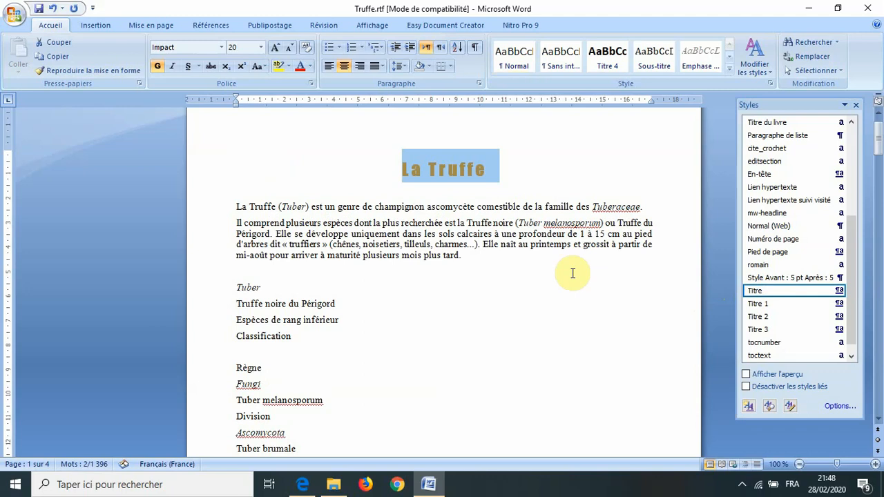
{"action": "left_click", "coordinate": [475, 197]}
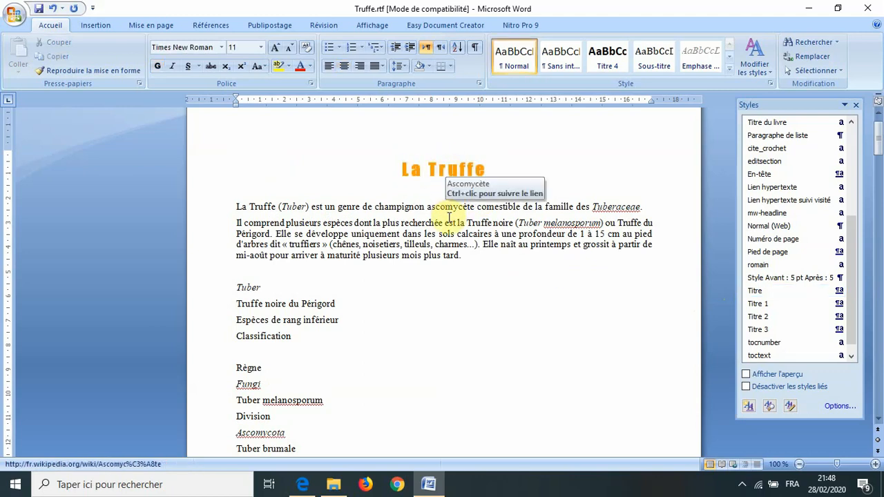
Apply the Titre 1 style to the "Le cycle de vie" and "Les espèces de truffes" headings
{"action": "scroll", "coordinate": [442, 253], "scroll_direction": "down", "scroll_amount": 10}
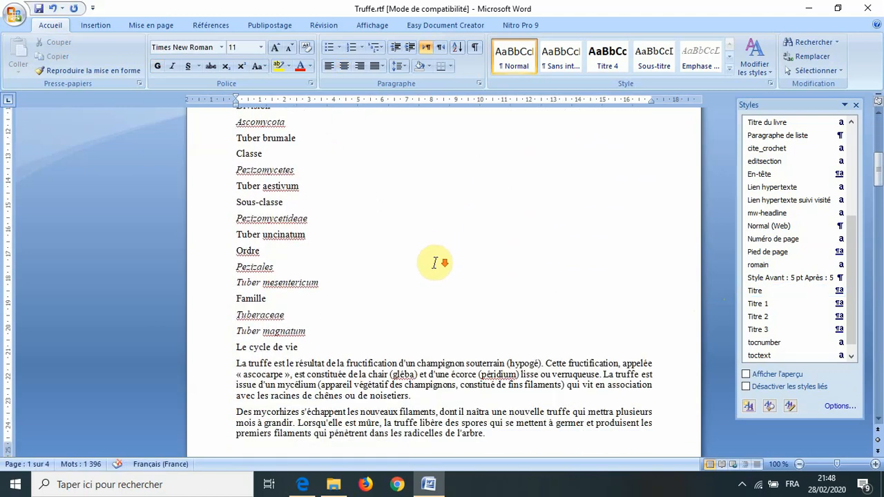
{"action": "left_click_drag", "start_coordinate": [236, 348], "coordinate": [297, 351]}
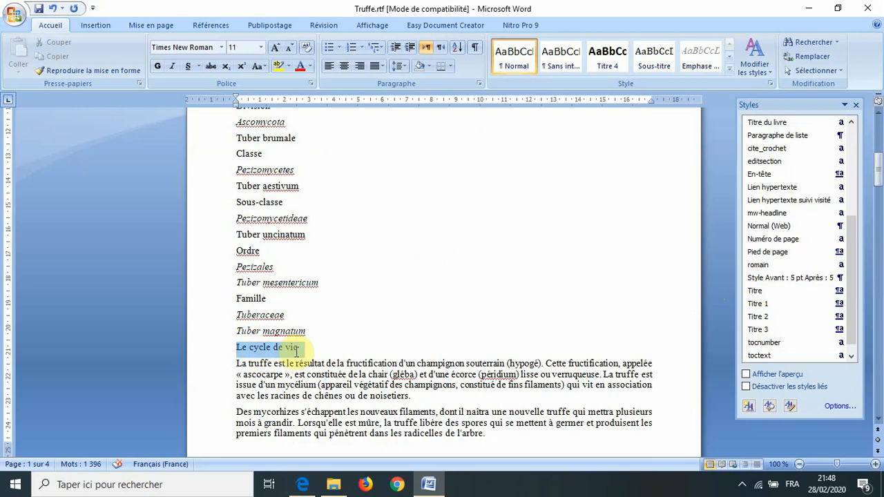
{"action": "left_click", "coordinate": [757, 303]}
{"action": "scroll", "coordinate": [556, 268], "scroll_direction": "down", "scroll_amount": 10}
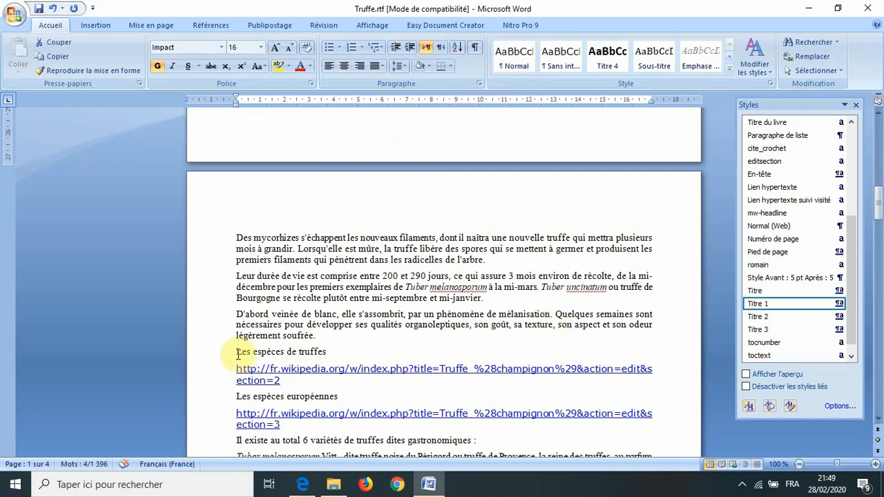
{"action": "left_click_drag", "start_coordinate": [236, 354], "coordinate": [317, 357]}
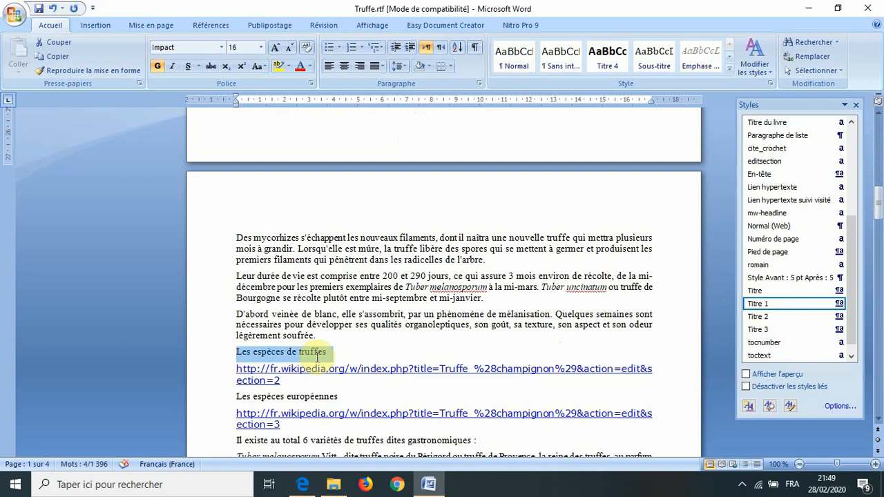
{"action": "left_click", "coordinate": [757, 304]}
Apply the Titre 2 style to the "Les espèces européennes" and "La truffe chinoise" subheadings
{"action": "scroll", "coordinate": [404, 341], "scroll_direction": "down", "scroll_amount": 2}
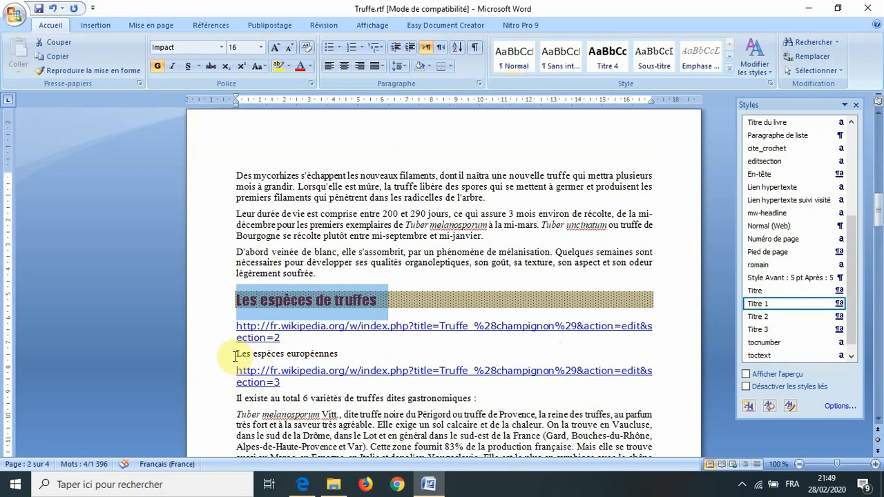
{"action": "left_click_drag", "start_coordinate": [232, 355], "coordinate": [329, 358]}
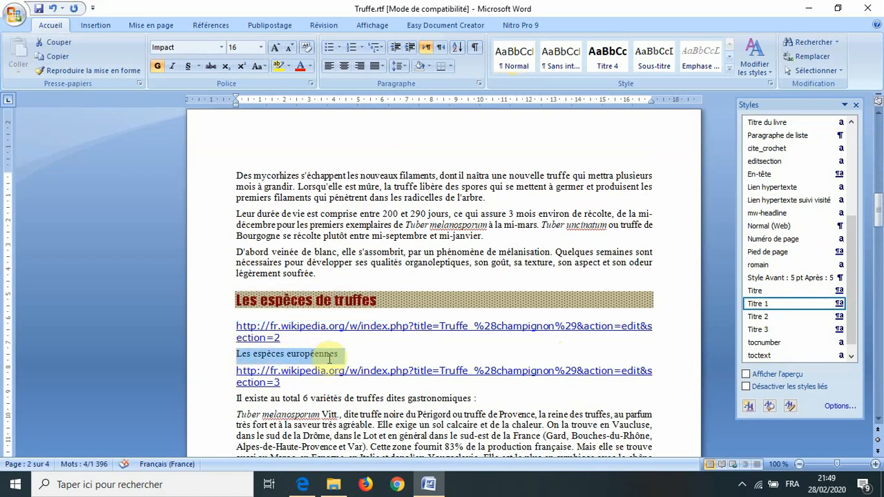
{"action": "left_click", "coordinate": [805, 319]}
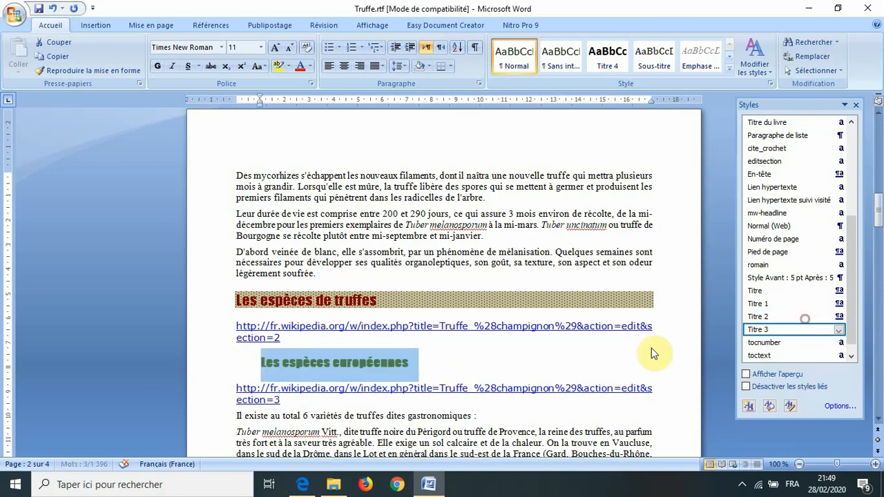
{"action": "scroll", "coordinate": [262, 387], "scroll_direction": "down", "scroll_amount": 2}
{"action": "scroll", "coordinate": [292, 353], "scroll_direction": "down", "scroll_amount": 3}
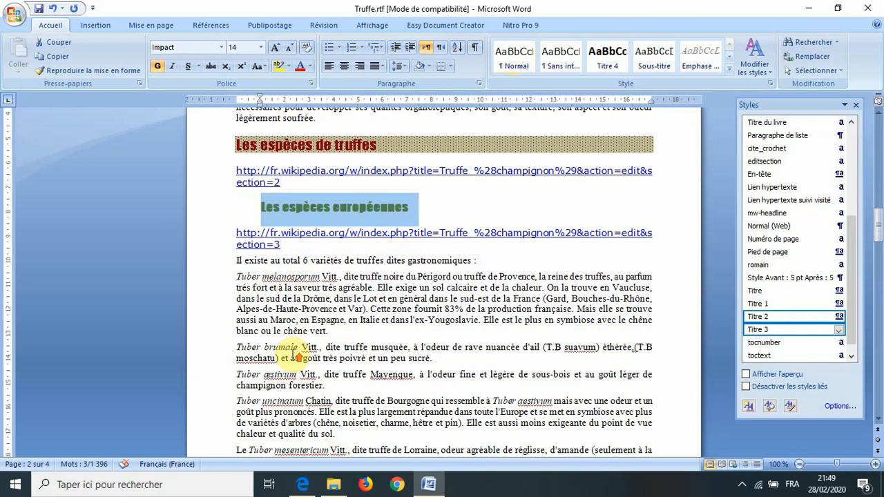
{"action": "scroll", "coordinate": [345, 361], "scroll_direction": "up", "scroll_amount": 1}
{"action": "scroll", "coordinate": [336, 357], "scroll_direction": "down", "scroll_amount": 6}
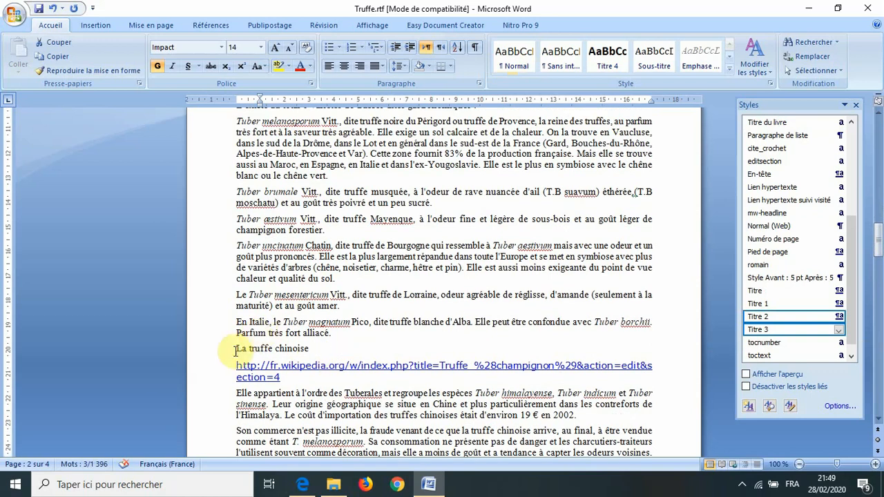
{"action": "left_click_drag", "start_coordinate": [236, 349], "coordinate": [310, 350]}
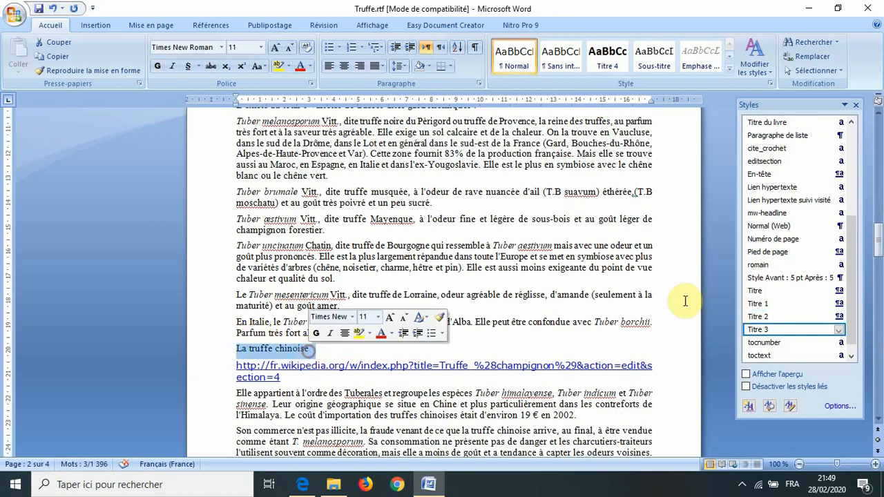
{"action": "left_click", "coordinate": [775, 317]}
Apply the Titre 1 style to the "Commerce de la truffe" heading on page 3
{"action": "scroll", "coordinate": [487, 350], "scroll_direction": "down", "scroll_amount": 2}
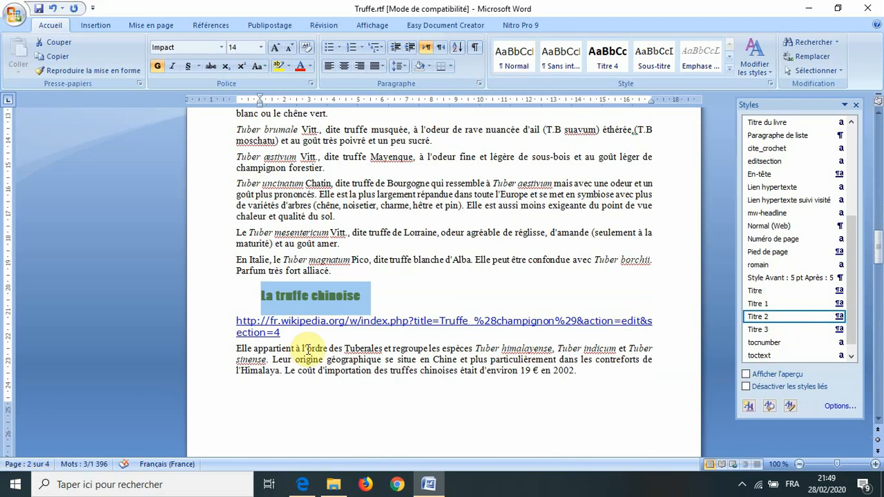
{"action": "scroll", "coordinate": [310, 352], "scroll_direction": "down", "scroll_amount": 8}
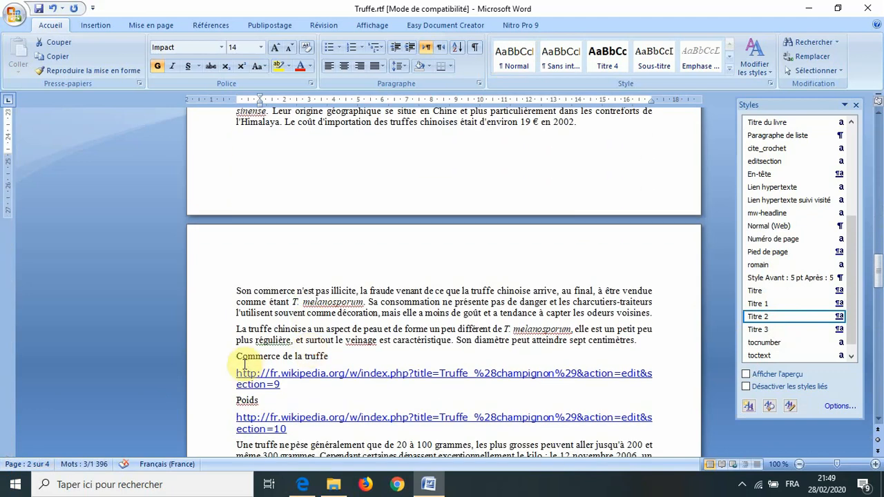
{"action": "left_click_drag", "start_coordinate": [236, 357], "coordinate": [326, 357]}
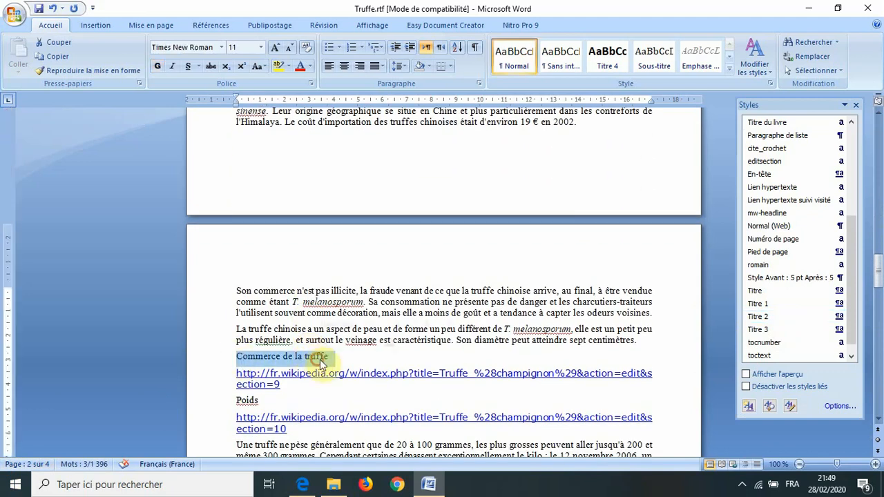
{"action": "left_click", "coordinate": [758, 303]}
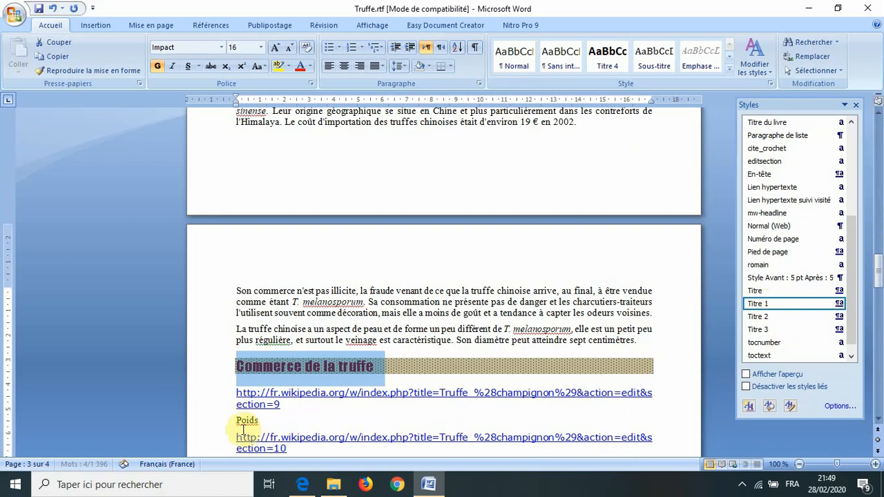
Apply the Titre 2 style to the "Poids" and "Prix" subheadings under "Commerce de la truffe"
{"action": "scroll", "coordinate": [251, 407], "scroll_direction": "down", "scroll_amount": 1}
{"action": "double_click", "coordinate": [249, 389]}
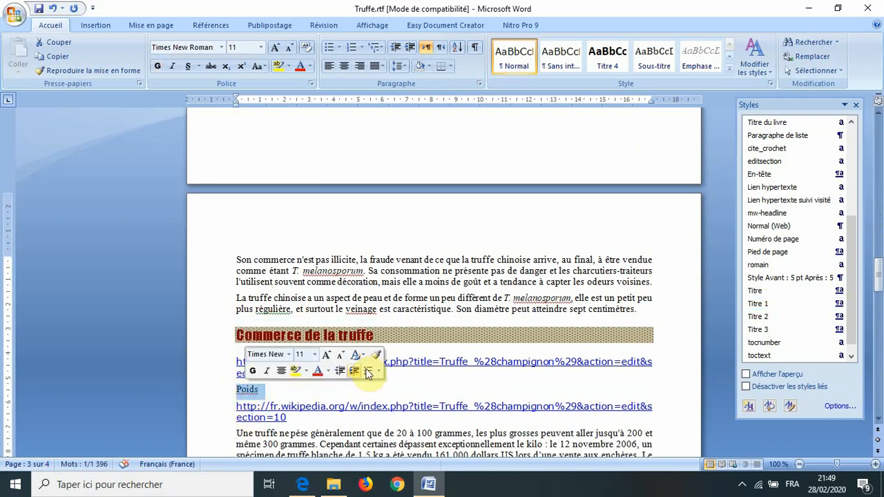
{"action": "left_click", "coordinate": [757, 316]}
{"action": "scroll", "coordinate": [433, 348], "scroll_direction": "down", "scroll_amount": 3}
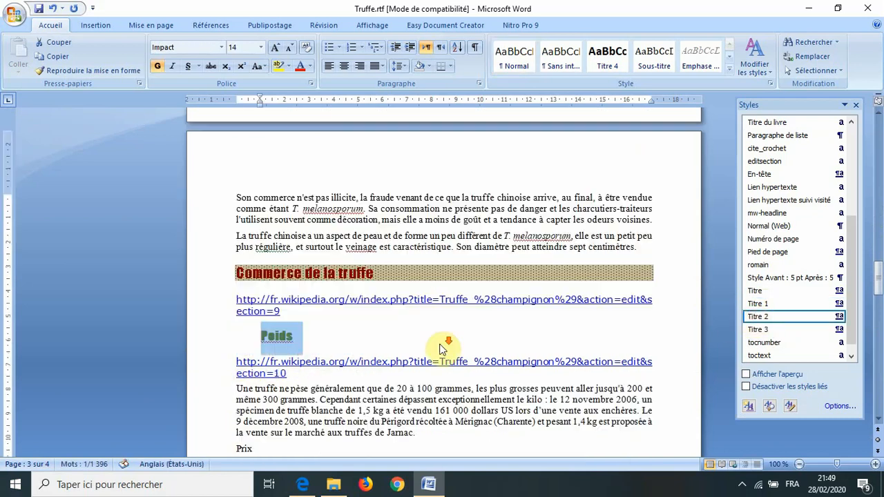
{"action": "double_click", "coordinate": [245, 417]}
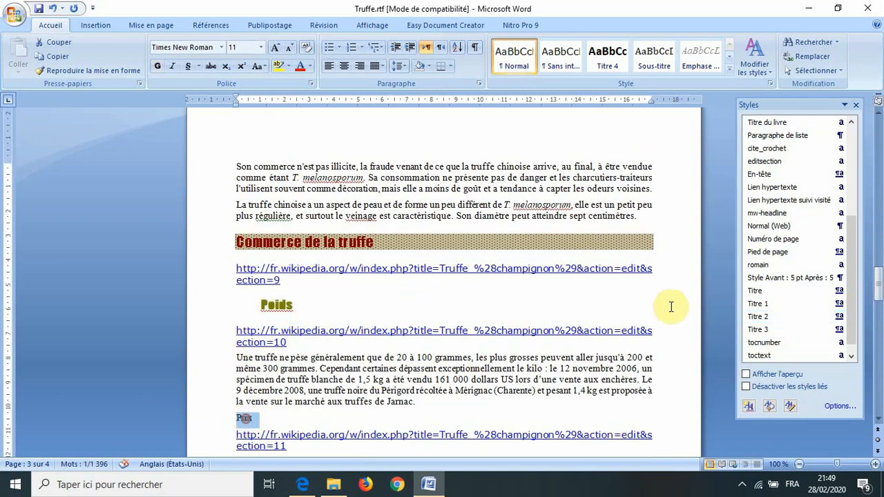
{"action": "left_click", "coordinate": [780, 319]}
Apply the Titre 2 style to the "Fêtes et marchés aux truffes" subheading at the end of page 3
{"action": "scroll", "coordinate": [515, 317], "scroll_direction": "down", "scroll_amount": 7}
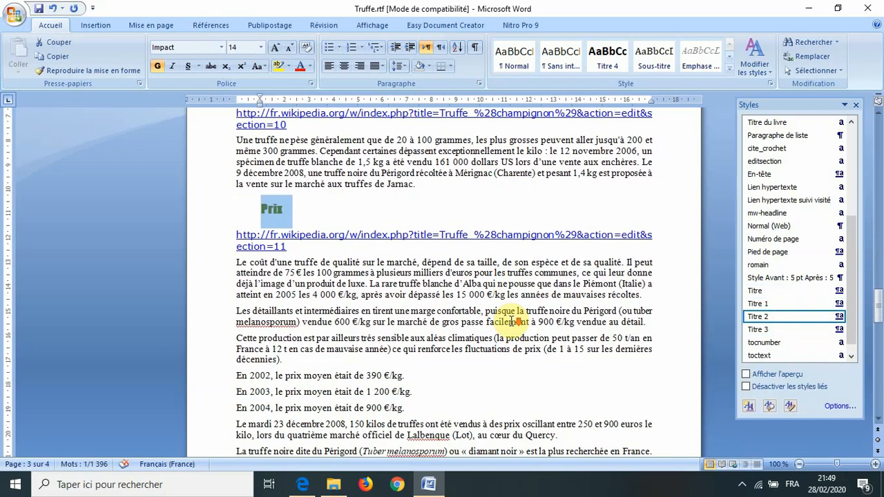
{"action": "scroll", "coordinate": [511, 321], "scroll_direction": "down", "scroll_amount": 4}
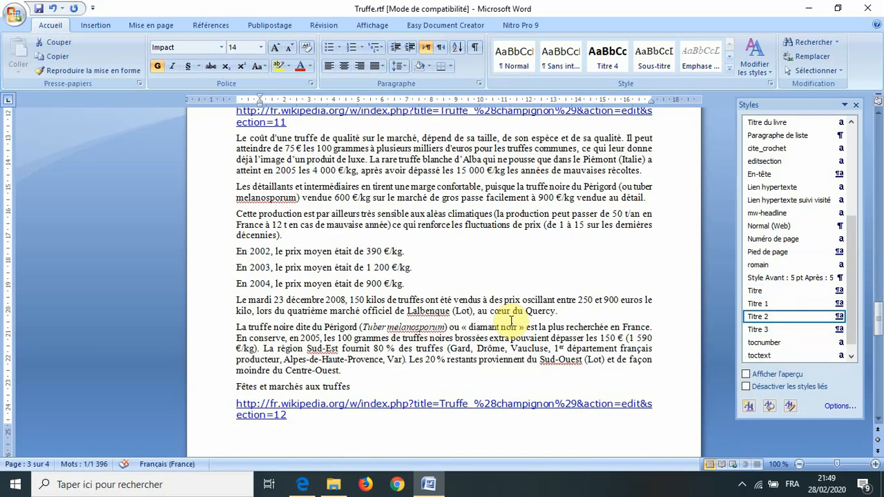
{"action": "left_click_drag", "start_coordinate": [351, 387], "coordinate": [234, 387]}
{"action": "left_click", "coordinate": [793, 317]}
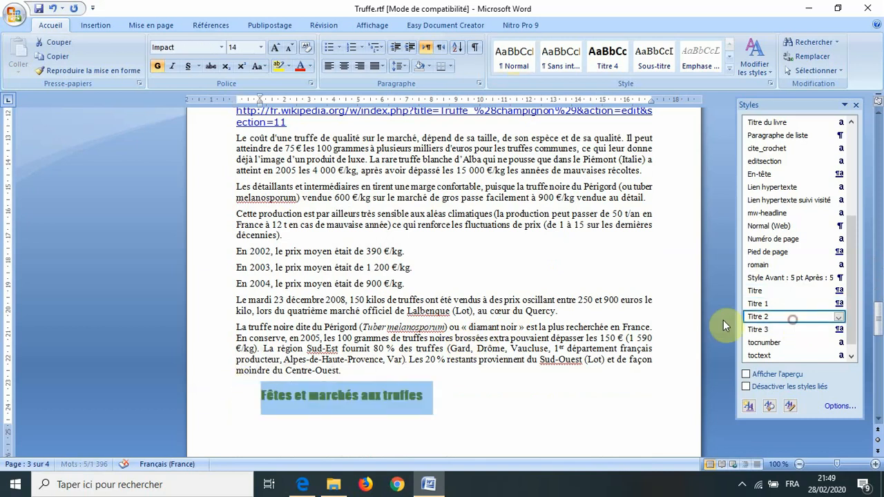
Apply the Titre 1 style to the "Gastronomie" heading on page 4
{"action": "scroll", "coordinate": [627, 308], "scroll_direction": "down", "scroll_amount": 9}
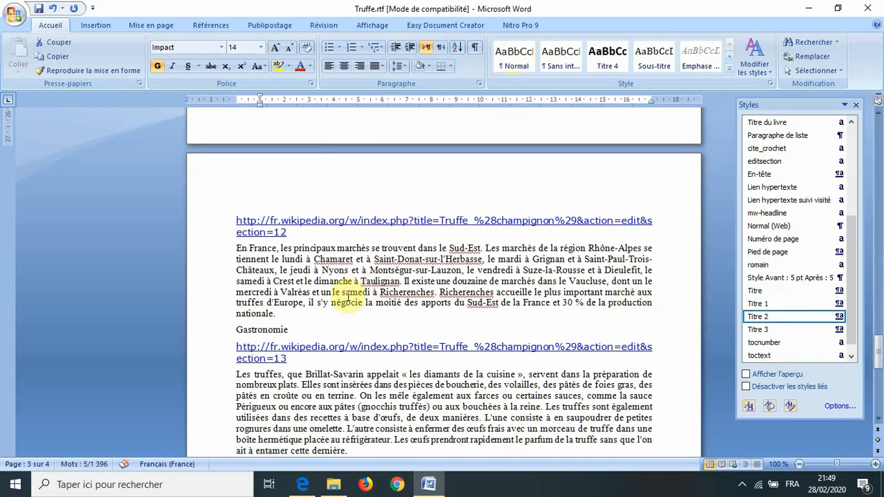
{"action": "triple_click", "coordinate": [293, 330]}
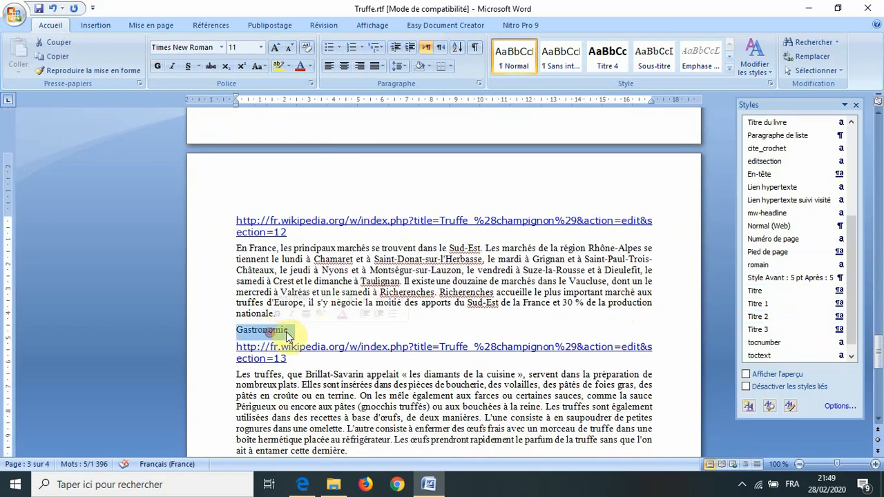
{"action": "left_click", "coordinate": [780, 310]}
Apply the Normal style to all text below the "Gastronomie" heading, through the footnote contents at the end of the document
{"action": "scroll", "coordinate": [563, 310], "scroll_direction": "down", "scroll_amount": 6}
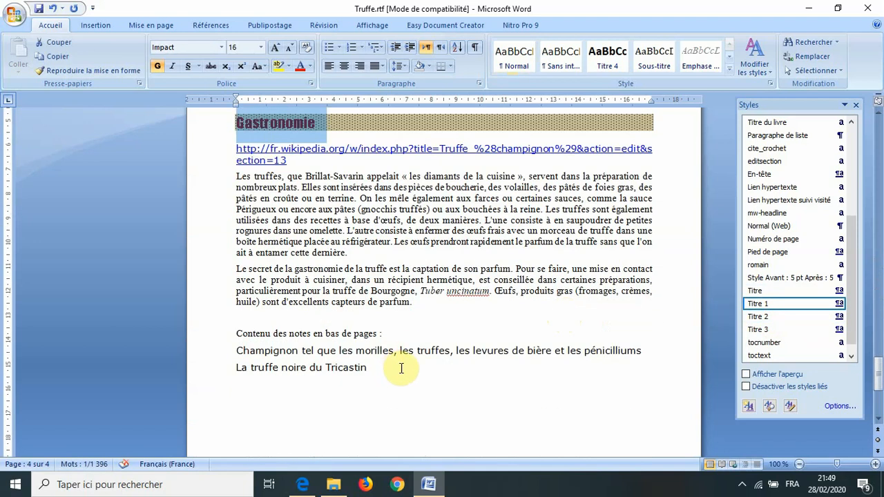
{"action": "left_click_drag", "start_coordinate": [372, 368], "coordinate": [237, 148]}
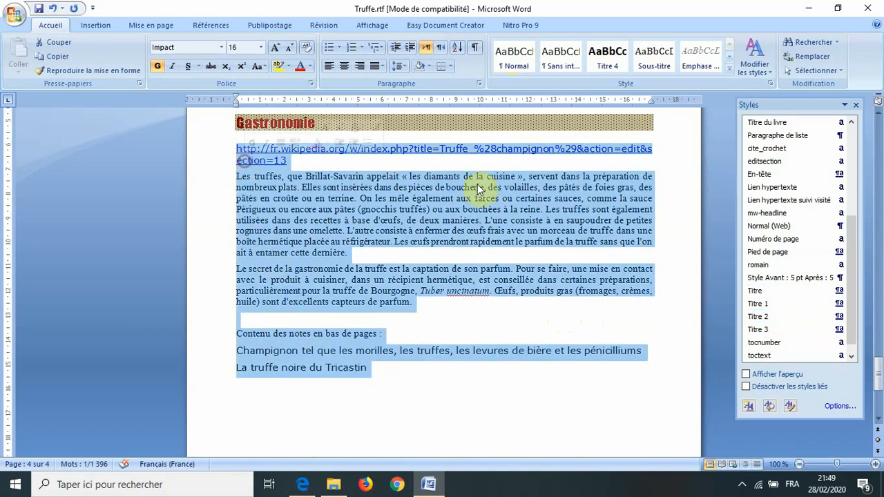
{"action": "left_click_drag", "start_coordinate": [854, 242], "coordinate": [873, 151]}
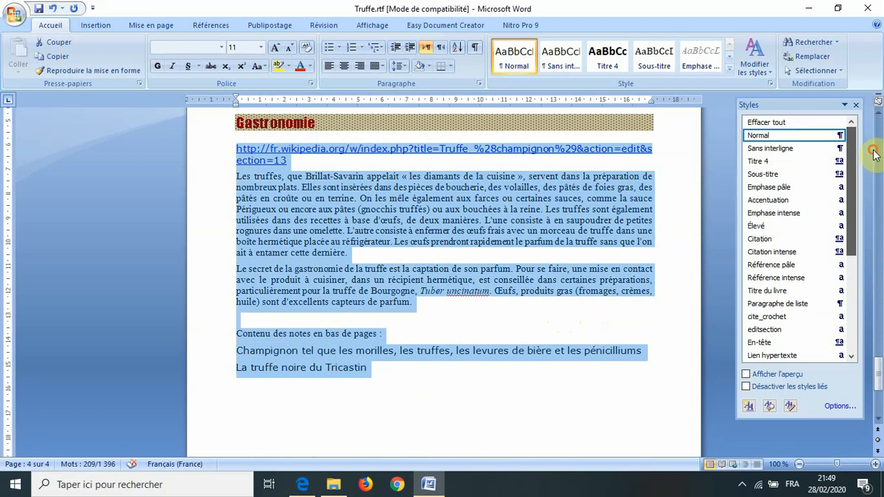
{"action": "left_click", "coordinate": [767, 136]}
Apply the Normal style to the section 12 link and the markets paragraph above "Gastronomie" on page 4
{"action": "scroll", "coordinate": [532, 245], "scroll_direction": "up", "scroll_amount": 2}
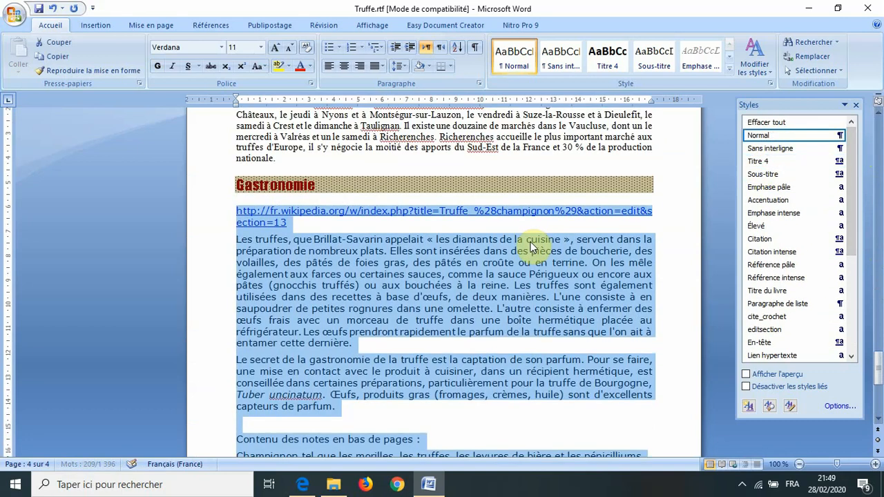
{"action": "scroll", "coordinate": [532, 245], "scroll_direction": "up", "scroll_amount": 4}
{"action": "left_click_drag", "start_coordinate": [301, 284], "coordinate": [246, 193]}
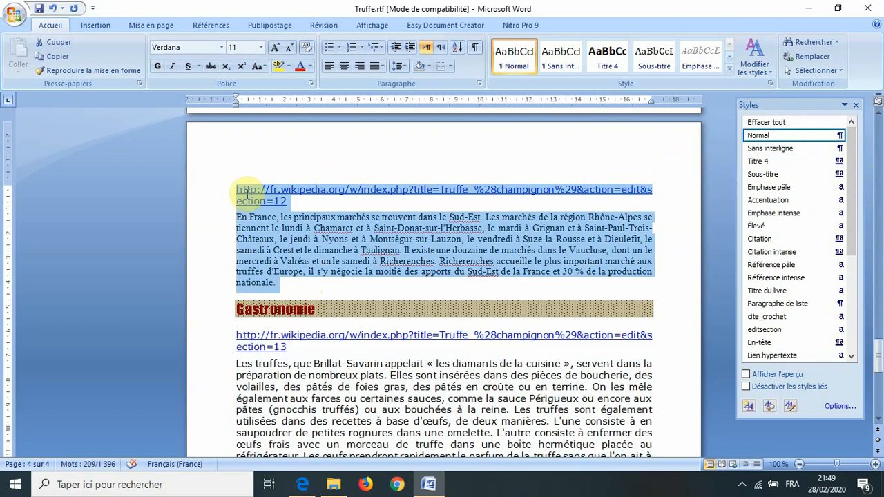
{"action": "left_click", "coordinate": [760, 136]}
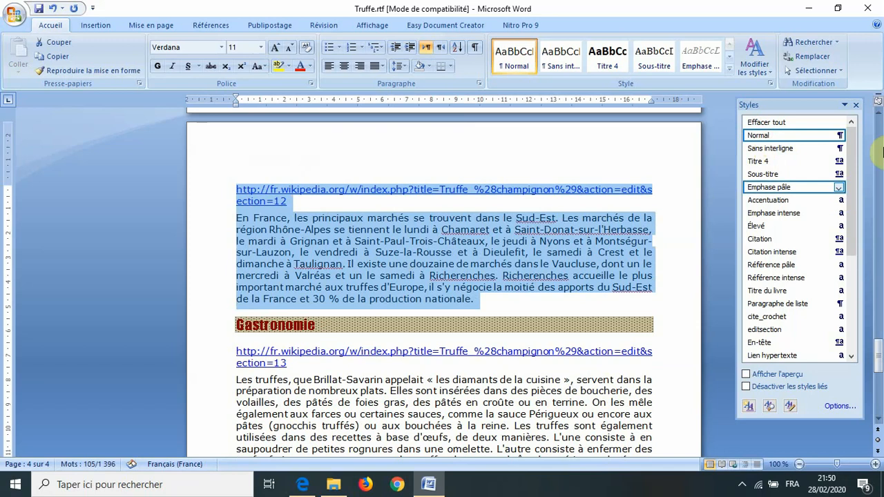
Apply the Normal style to the page 1 text from the introduction under "La Truffe" through "Tuber magnatum"
{"action": "left_click", "coordinate": [880, 142]}
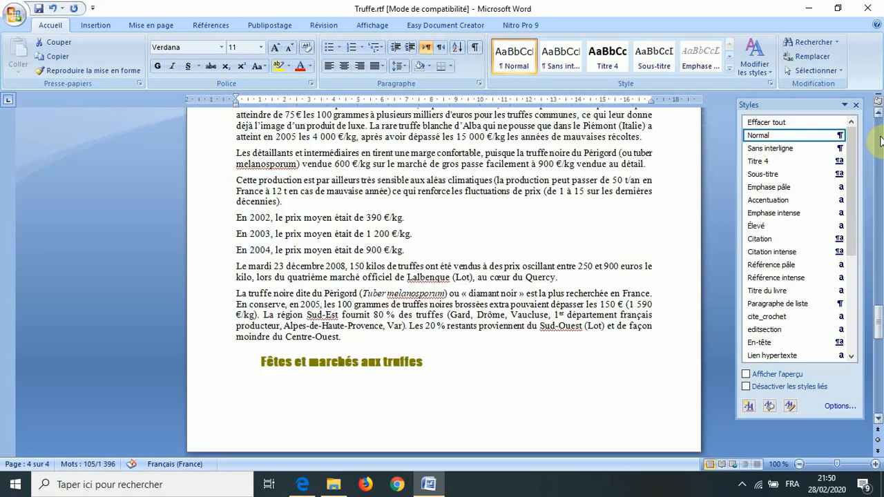
{"action": "left_click", "coordinate": [880, 142]}
{"action": "left_click", "coordinate": [879, 139]}
{"action": "left_click", "coordinate": [880, 136]}
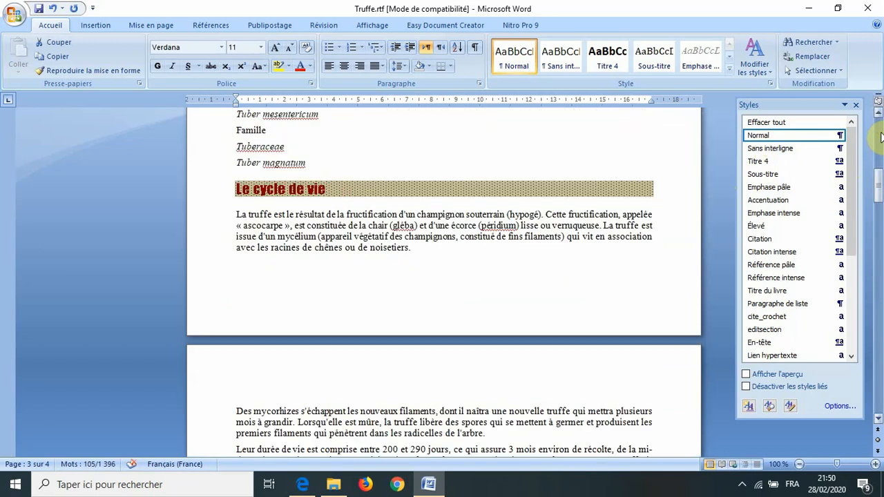
{"action": "left_click", "coordinate": [880, 137]}
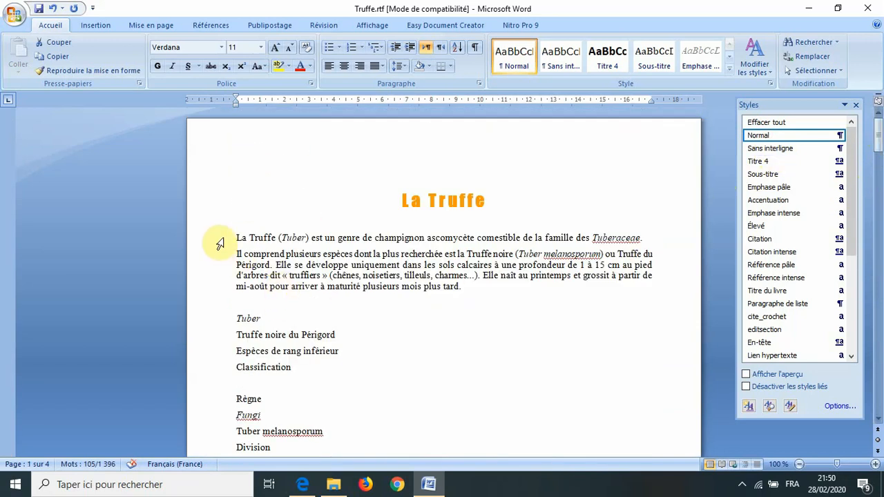
{"action": "left_click_drag", "start_coordinate": [233, 238], "coordinate": [369, 367]}
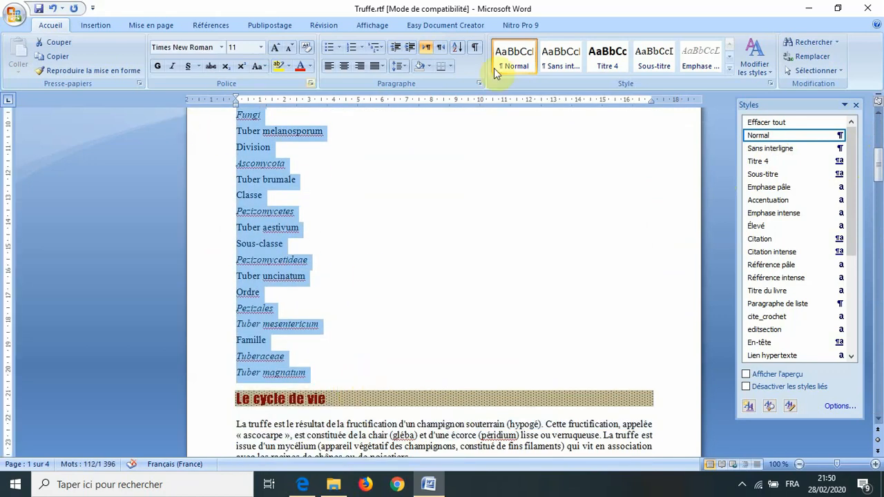
{"action": "left_click", "coordinate": [747, 138]}
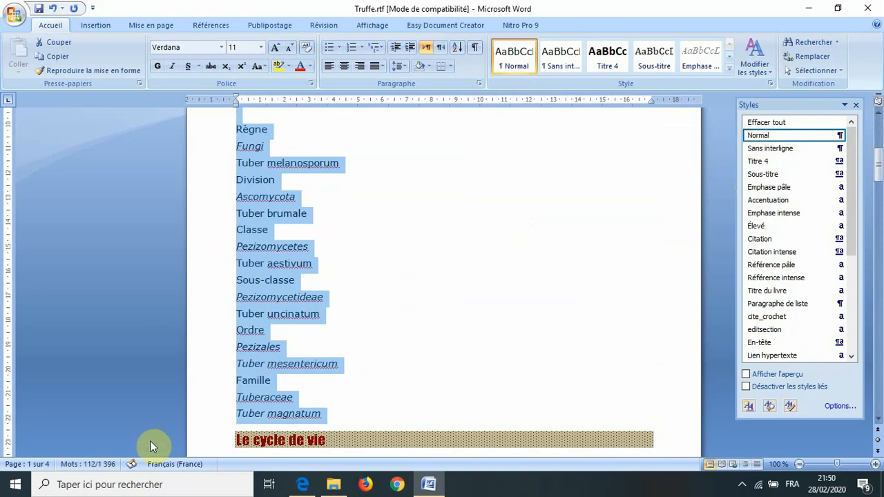
Consult the header instruction in the TP 2 assignment PDF, and enter the author's first name in the page header of Truffe.rtf in Word
{"action": "left_click", "coordinate": [314, 488]}
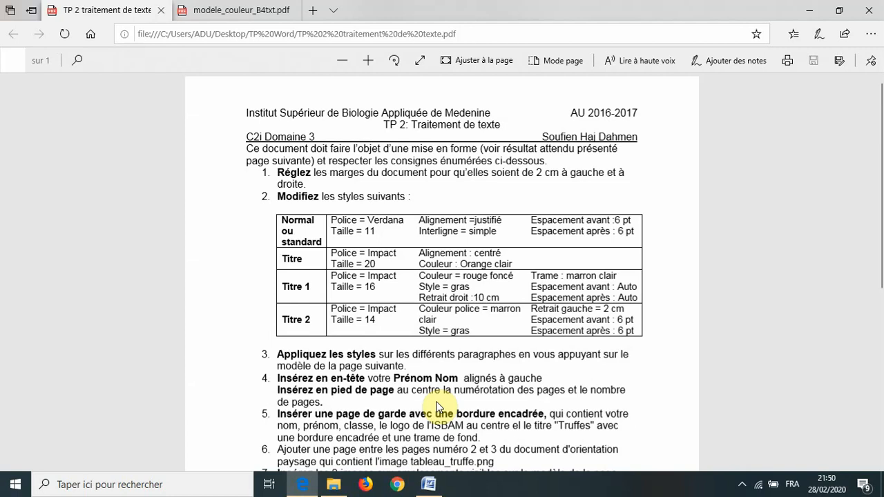
{"action": "left_click", "coordinate": [428, 483]}
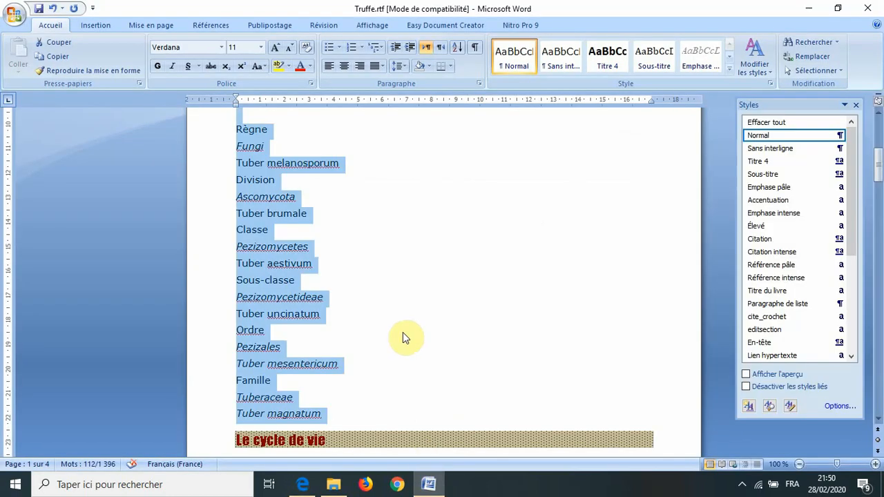
{"action": "left_click", "coordinate": [401, 325]}
{"action": "scroll", "coordinate": [400, 325], "scroll_direction": "up", "scroll_amount": 8}
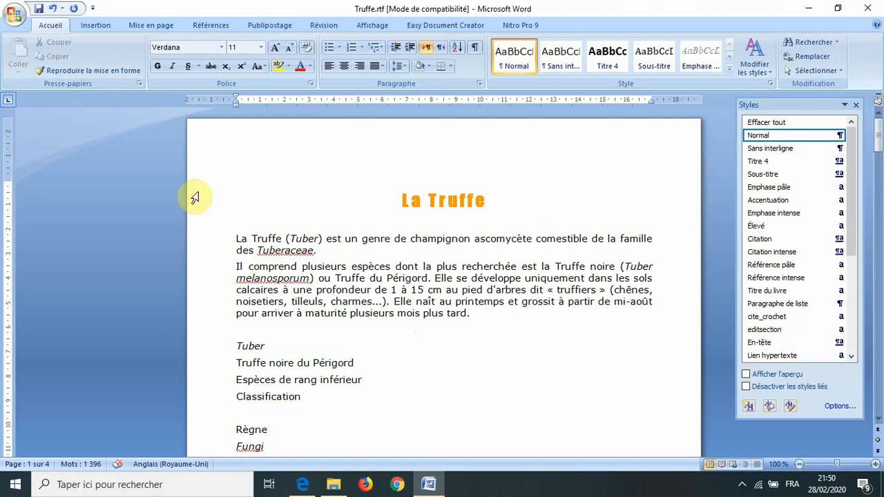
{"action": "double_click", "coordinate": [299, 137]}
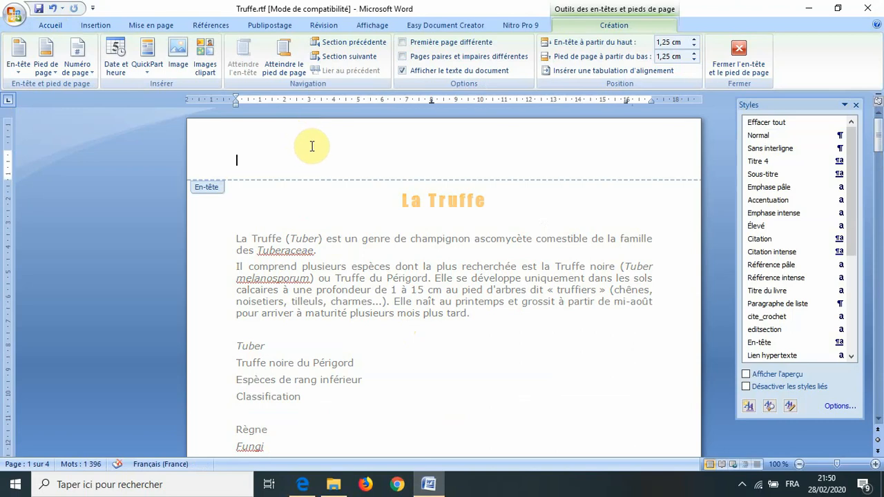
{"action": "type", "text": "Soufien"}
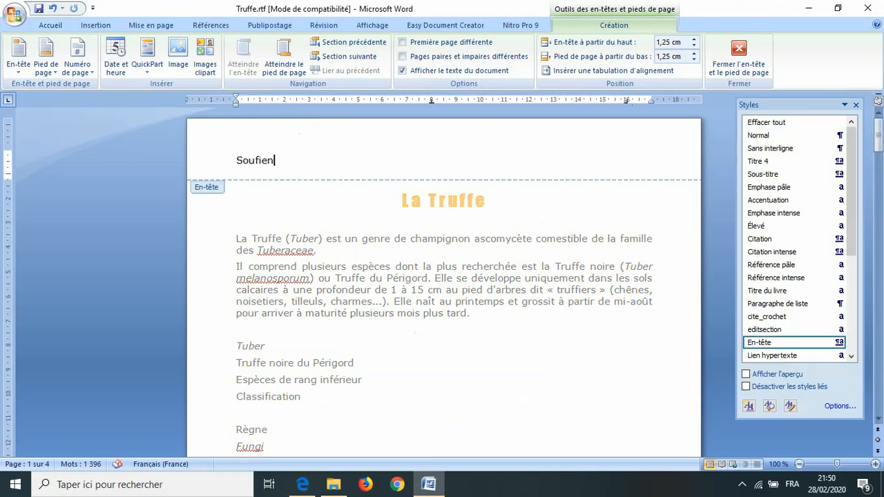
Insert the "Numéros en gras" Page X sur Y numbering at the current position in the page 1 footer
{"action": "scroll", "coordinate": [322, 181], "scroll_direction": "down", "scroll_amount": 10}
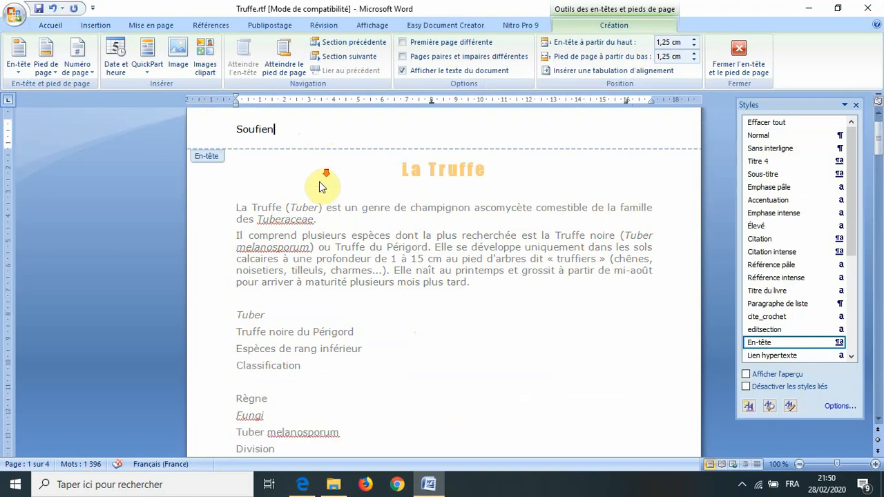
{"action": "scroll", "coordinate": [348, 218], "scroll_direction": "down", "scroll_amount": 2}
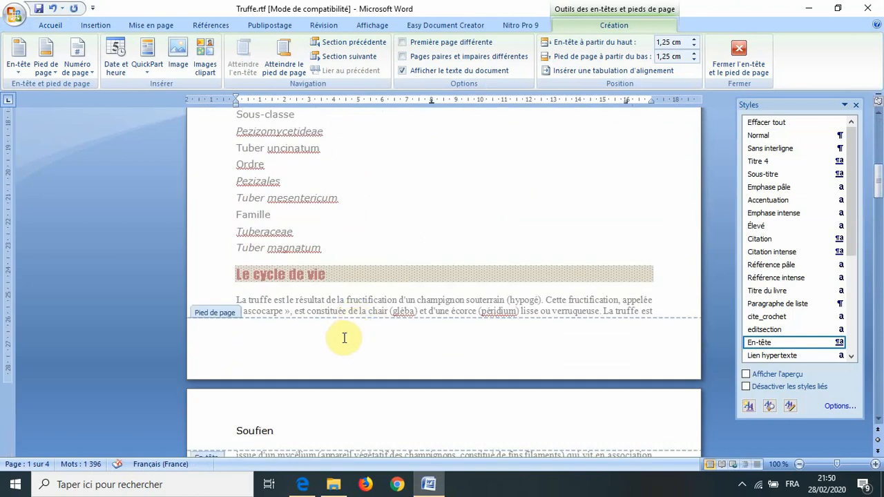
{"action": "left_click", "coordinate": [344, 338]}
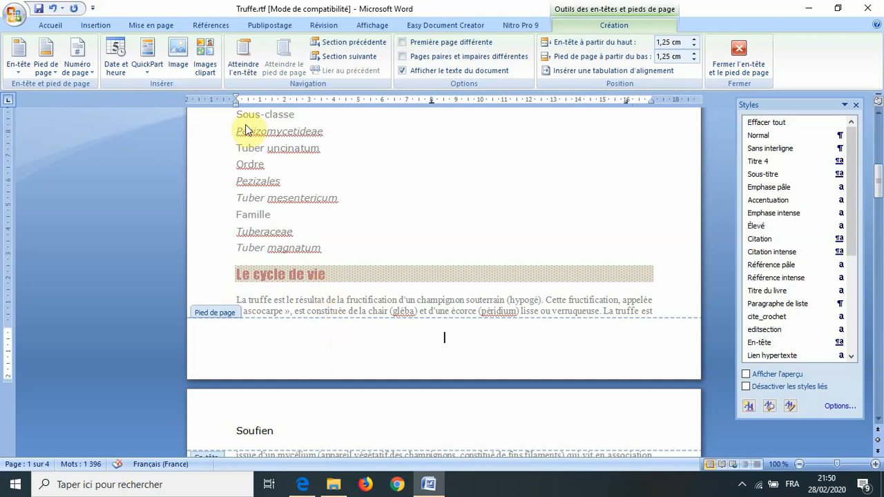
{"action": "left_click", "coordinate": [96, 27]}
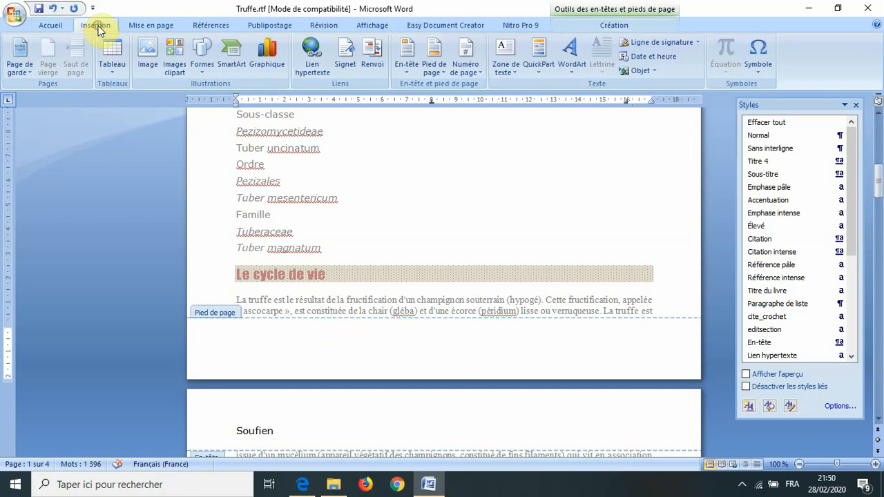
{"action": "left_click", "coordinate": [469, 74]}
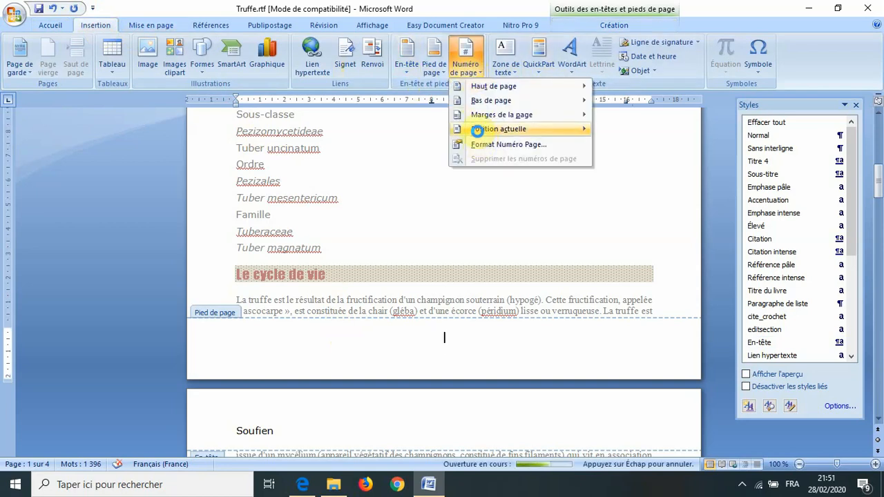
{"action": "mouse_move", "coordinate": [475, 130]}
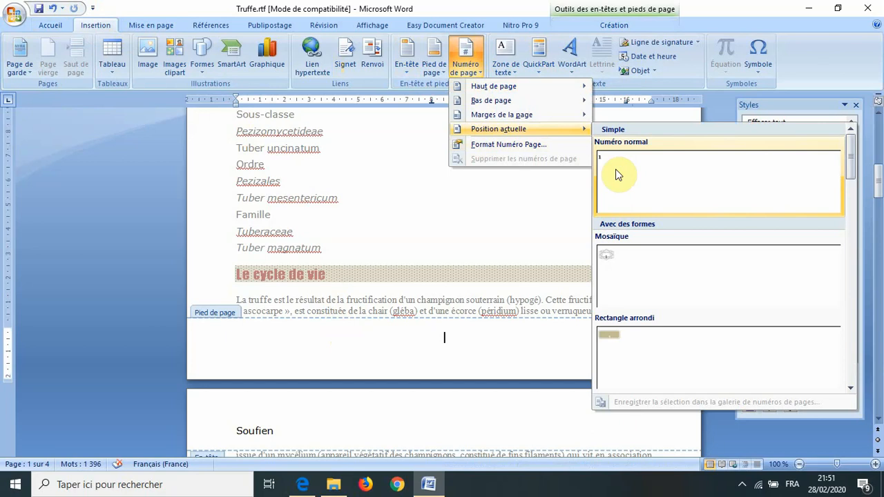
{"action": "left_click_drag", "start_coordinate": [848, 166], "coordinate": [844, 361]}
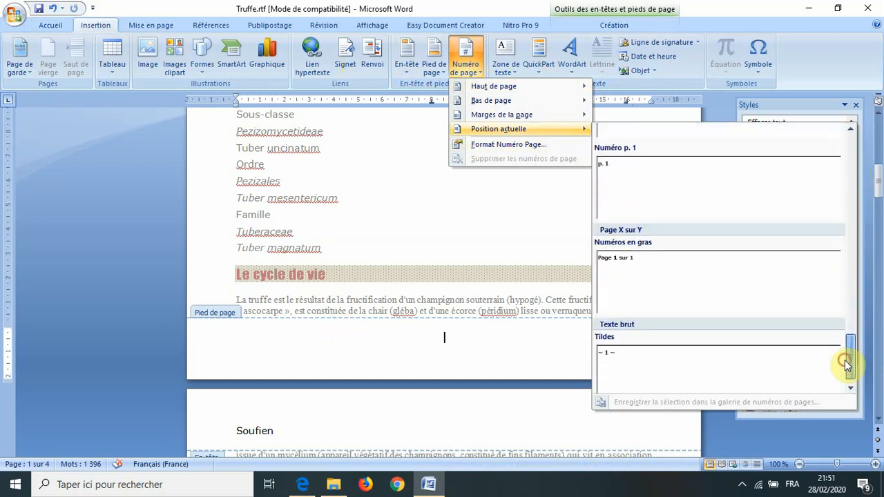
{"action": "left_click", "coordinate": [730, 296]}
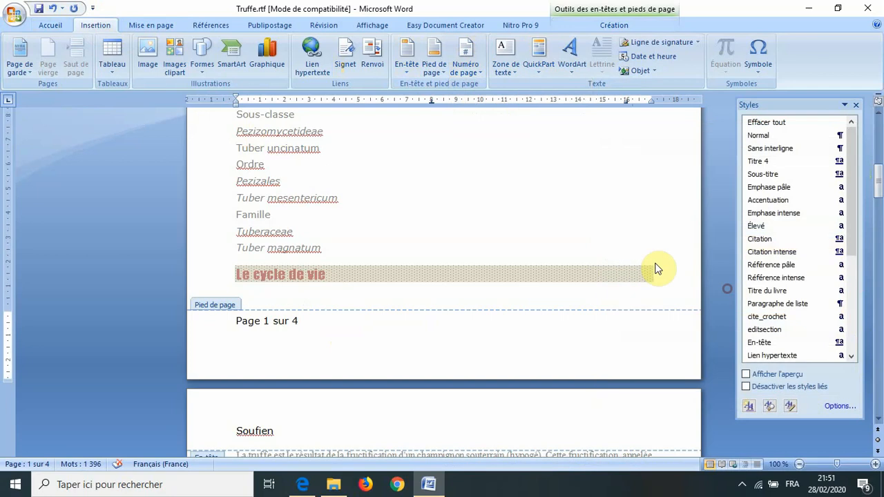
Center the page numbering in the footer and return to the document body
{"action": "left_click", "coordinate": [271, 321]}
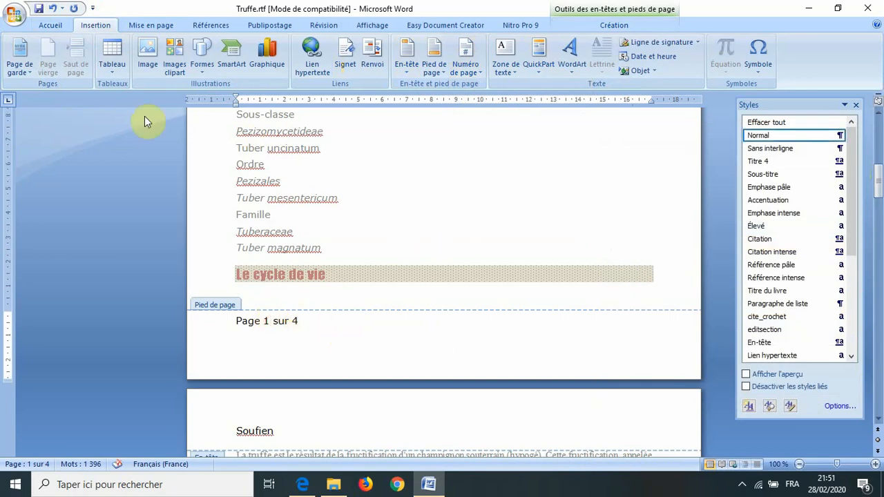
{"action": "left_click", "coordinate": [61, 27]}
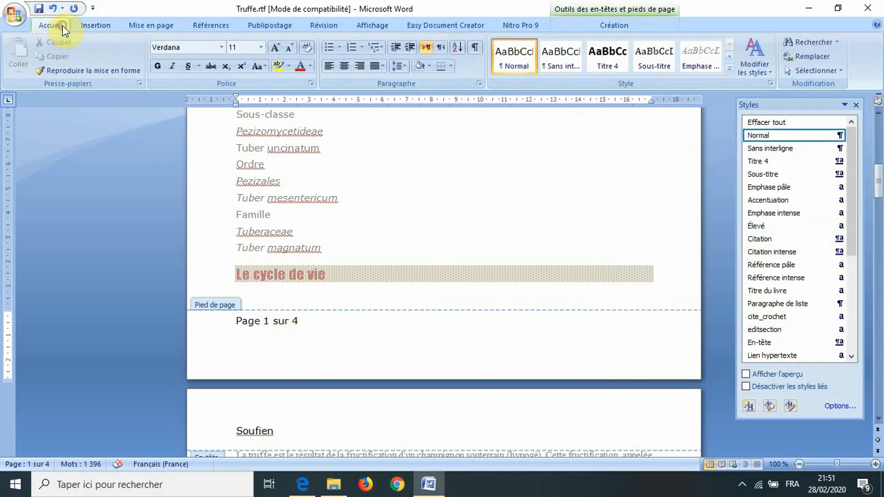
{"action": "left_click", "coordinate": [347, 65]}
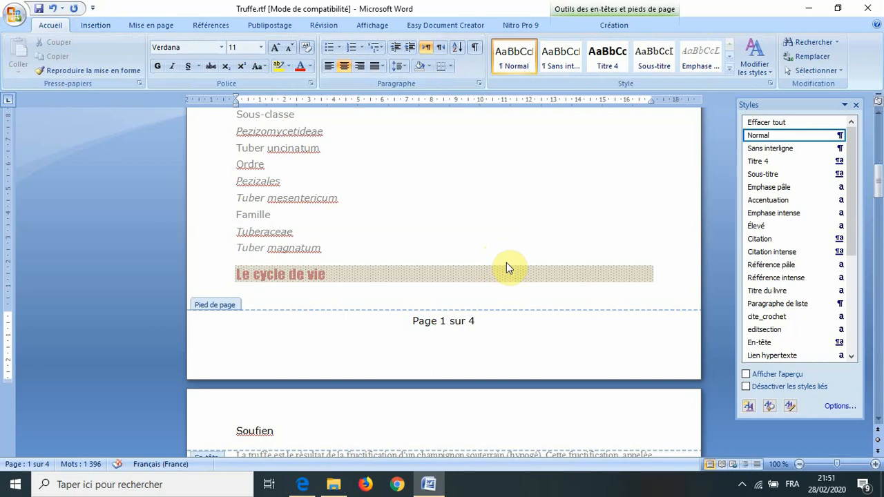
{"action": "double_click", "coordinate": [501, 206]}
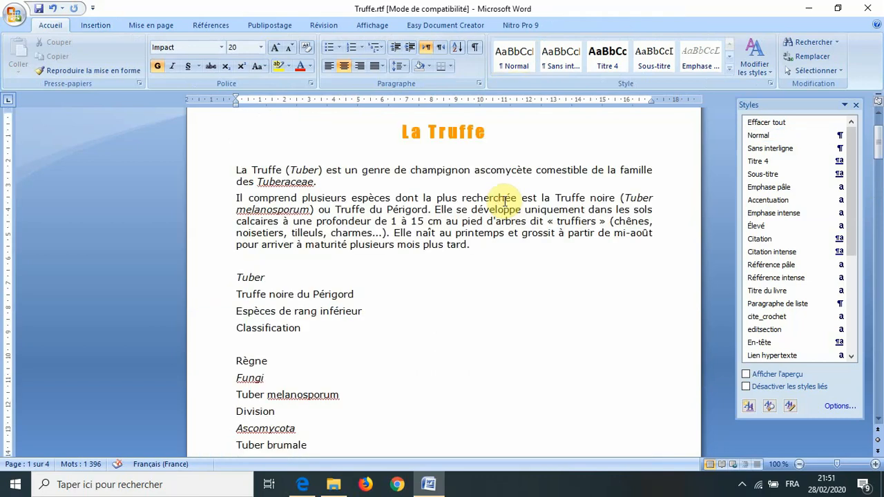
Read the cover page instruction in the TP 2 assignment PDF and return to the start of Truffe.rtf in Word
{"action": "left_click", "coordinate": [302, 484]}
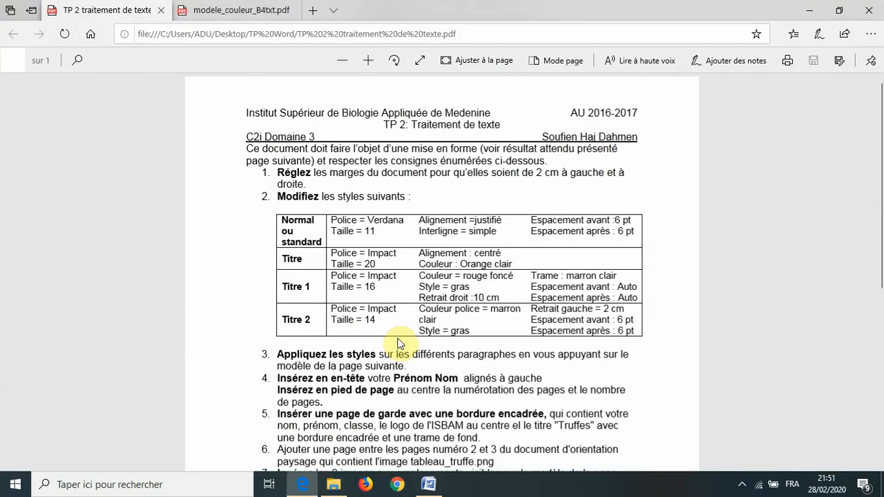
{"action": "scroll", "coordinate": [400, 338], "scroll_direction": "down", "scroll_amount": 3}
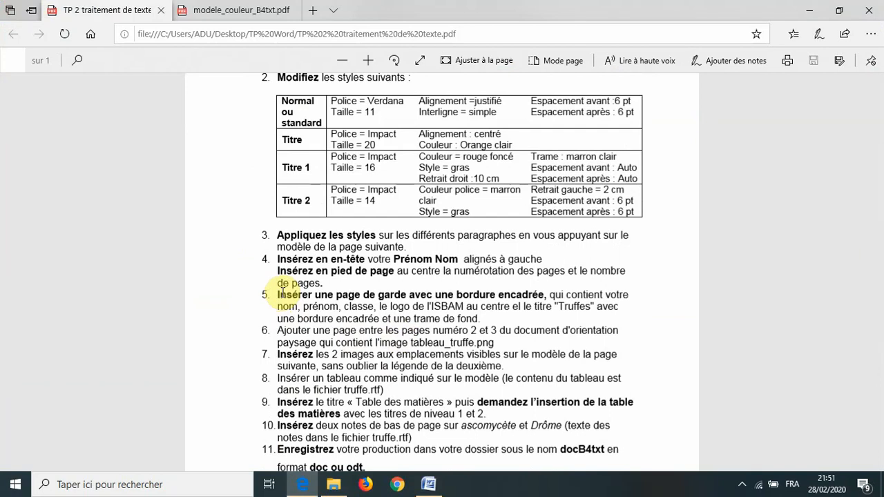
{"action": "left_click", "coordinate": [428, 484]}
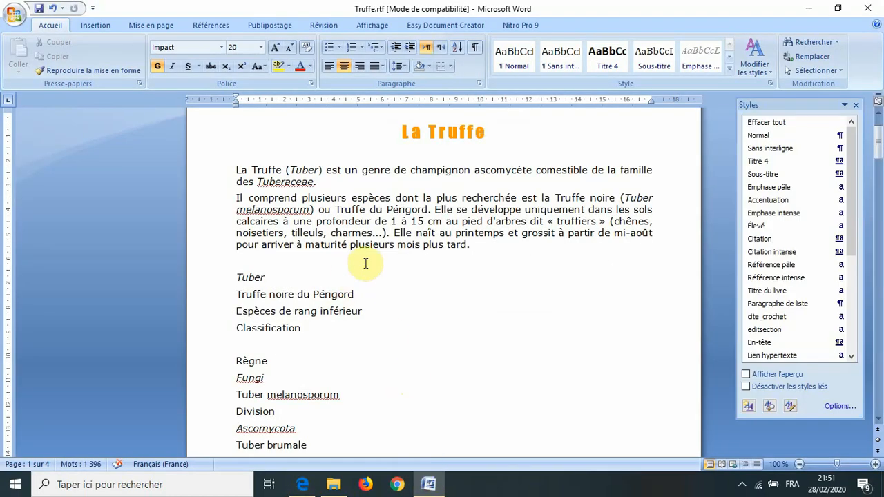
{"action": "scroll", "coordinate": [368, 262], "scroll_direction": "up", "scroll_amount": 1}
{"action": "scroll", "coordinate": [402, 180], "scroll_direction": "up", "scroll_amount": 2}
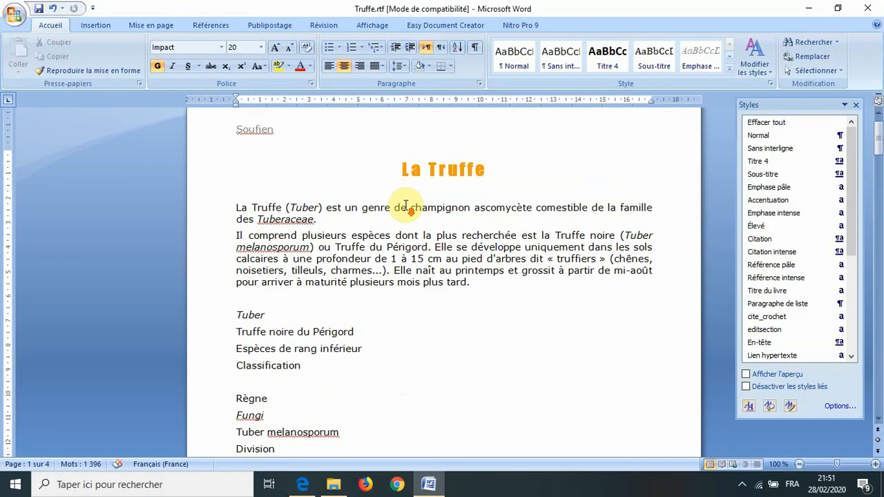
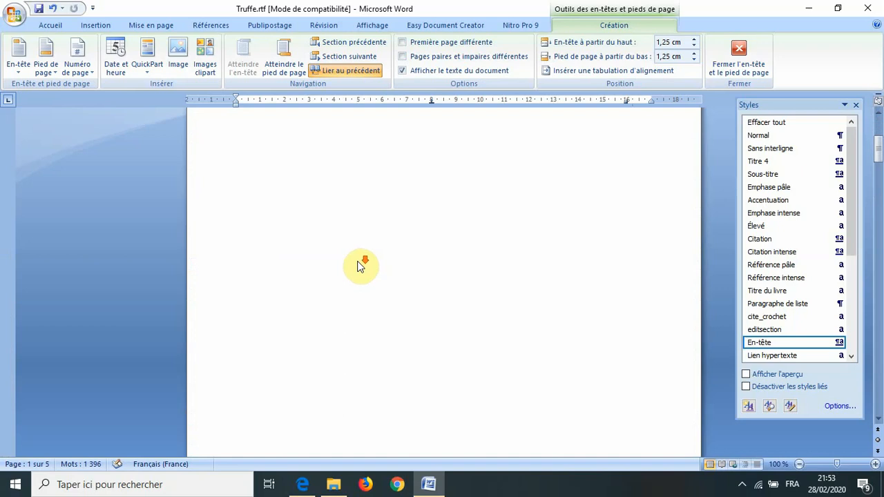
Unlink the Section 2 header from the previous section and delete the author's first name from the Section 1 header
{"action": "scroll", "coordinate": [362, 265], "scroll_direction": "down", "scroll_amount": 5}
{"action": "scroll", "coordinate": [362, 263], "scroll_direction": "down", "scroll_amount": 2}
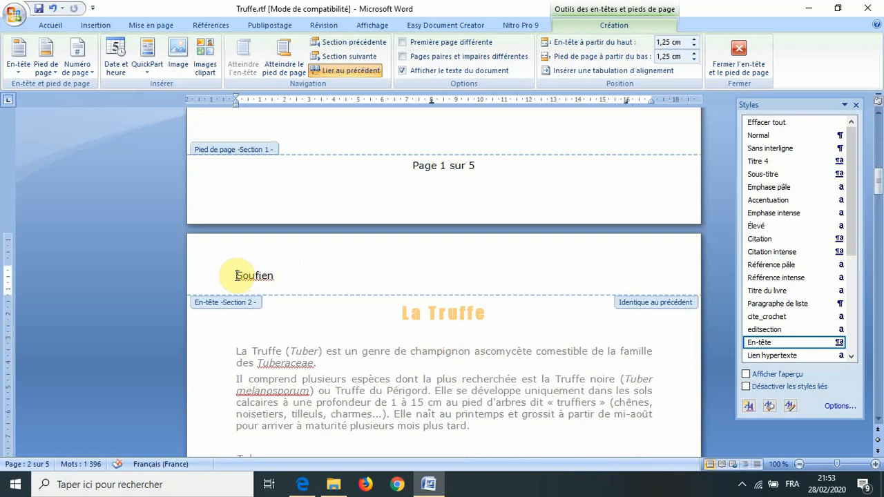
{"action": "left_click", "coordinate": [354, 72]}
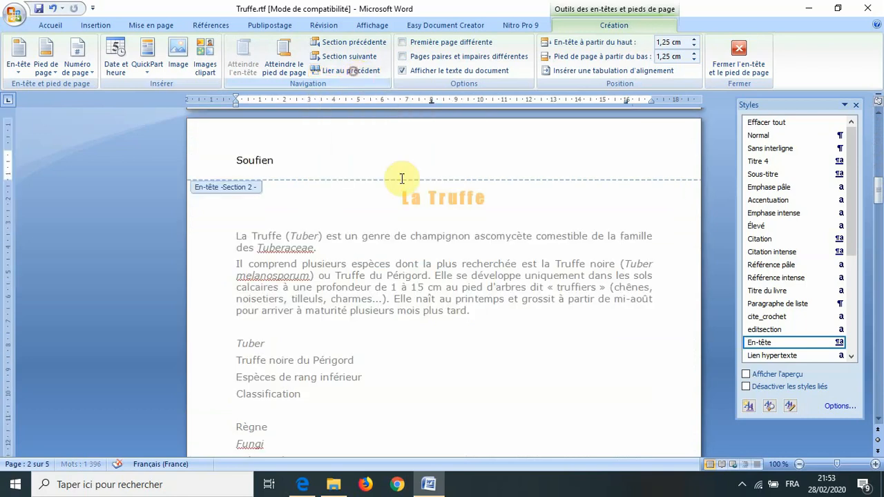
{"action": "scroll", "coordinate": [408, 183], "scroll_direction": "up", "scroll_amount": 9}
{"action": "scroll", "coordinate": [409, 185], "scroll_direction": "up", "scroll_amount": 5}
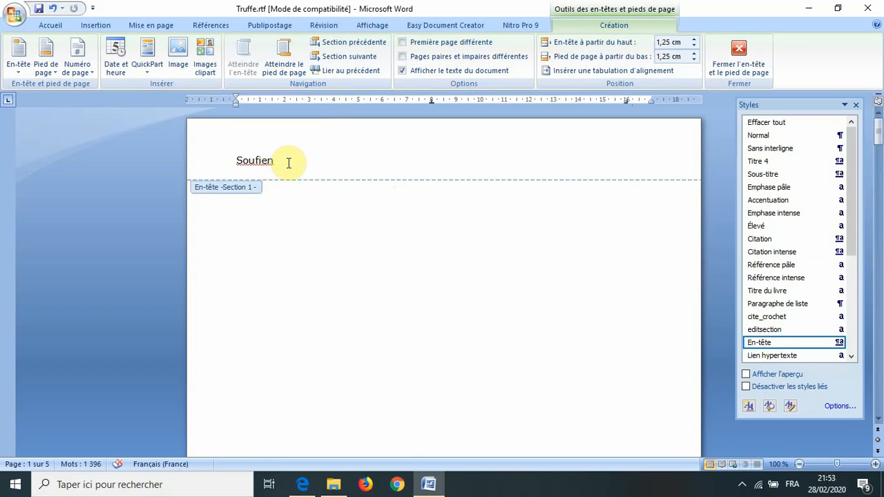
{"action": "left_click_drag", "start_coordinate": [288, 161], "coordinate": [219, 158]}
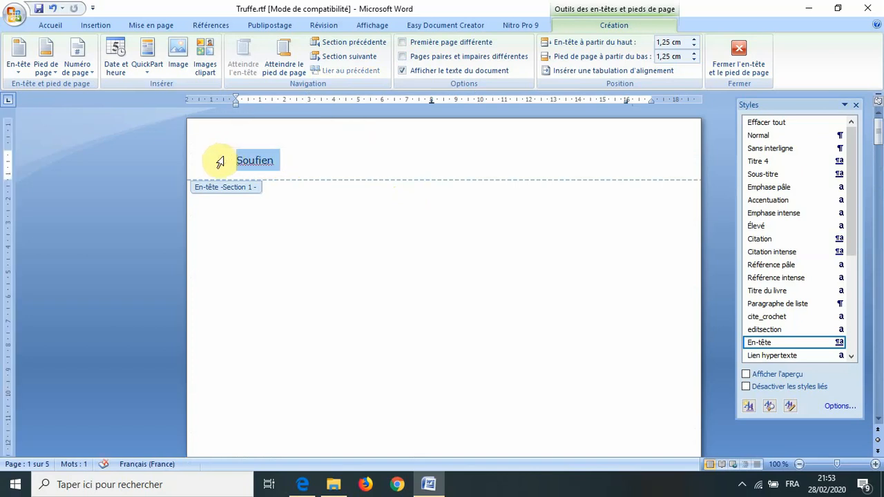
{"action": "key", "text": "Delete"}
Unlink the Section 2 footer from the previous section and delete the page numbering from the Section 1 footer
{"action": "scroll", "coordinate": [276, 165], "scroll_direction": "down", "scroll_amount": 8}
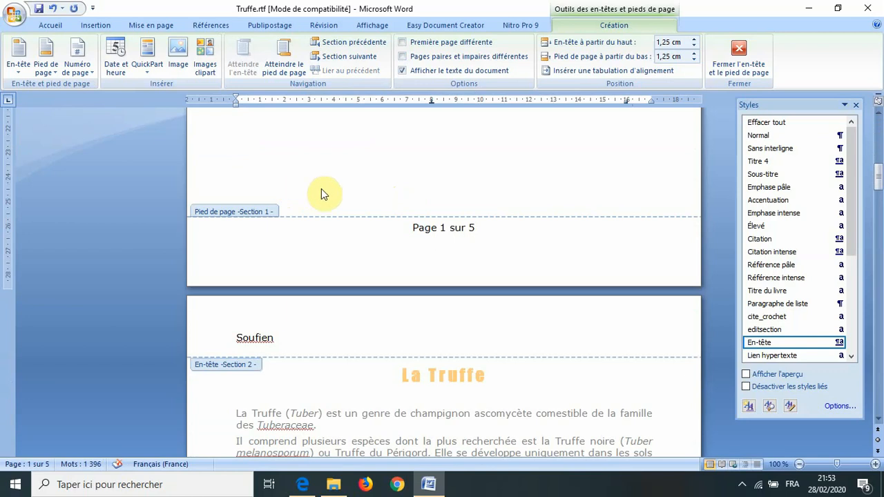
{"action": "scroll", "coordinate": [378, 275], "scroll_direction": "down", "scroll_amount": 12}
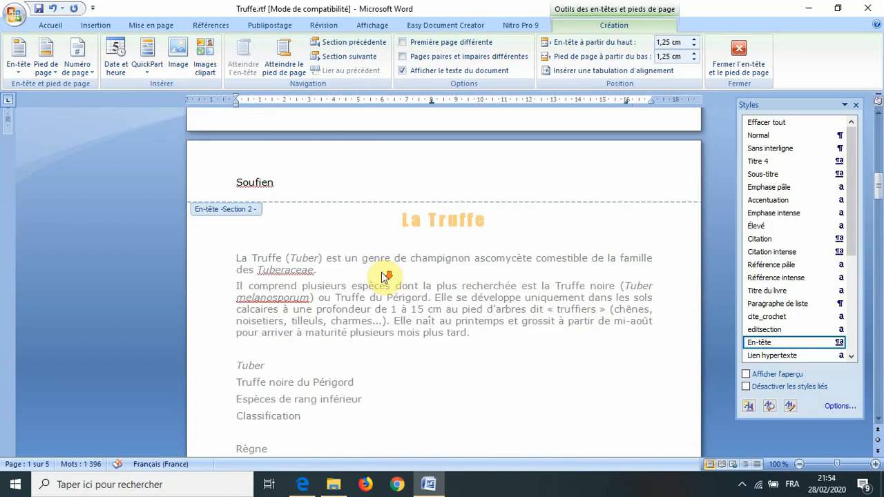
{"action": "scroll", "coordinate": [384, 276], "scroll_direction": "down", "scroll_amount": 5}
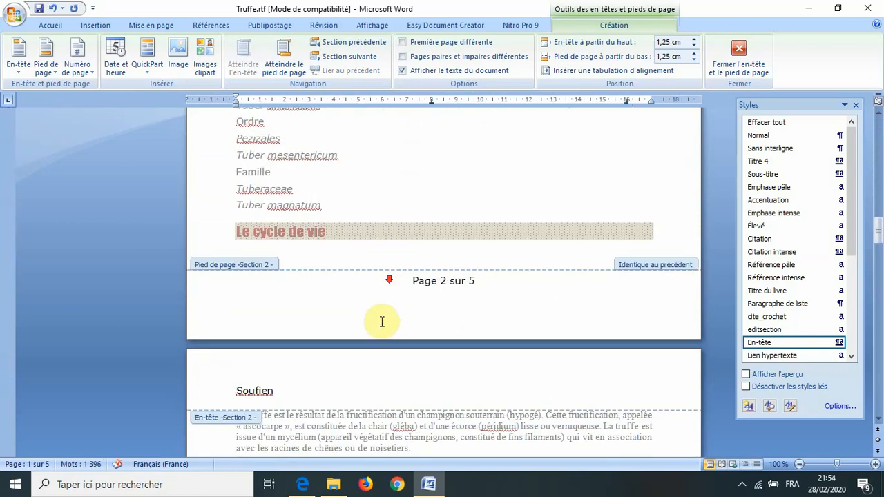
{"action": "left_click", "coordinate": [478, 284]}
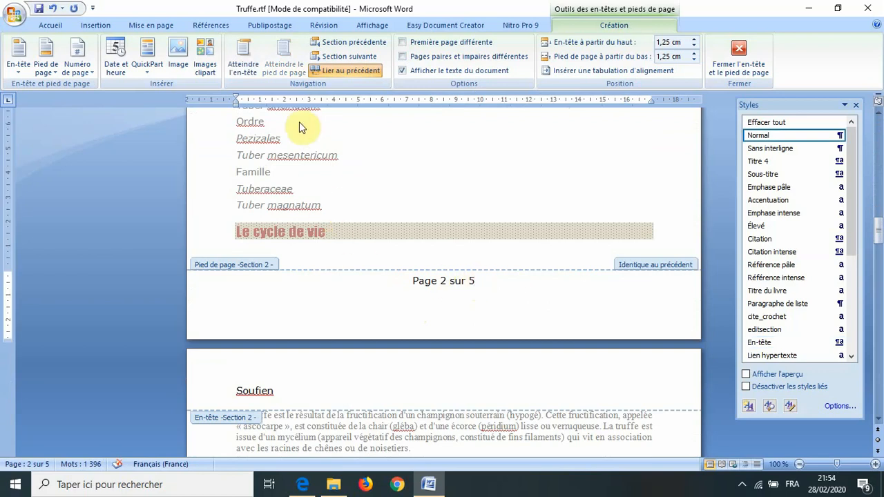
{"action": "left_click", "coordinate": [368, 69]}
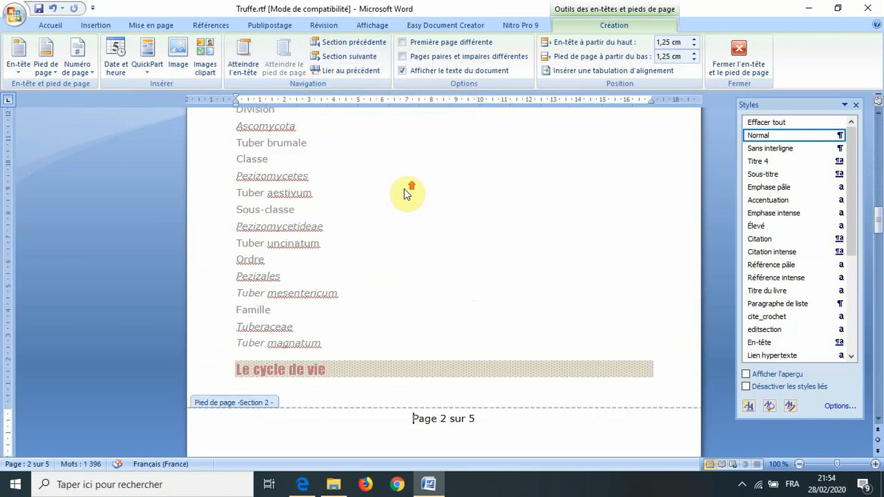
{"action": "scroll", "coordinate": [406, 190], "scroll_direction": "up", "scroll_amount": 15}
{"action": "left_click_drag", "start_coordinate": [405, 180], "coordinate": [478, 183]}
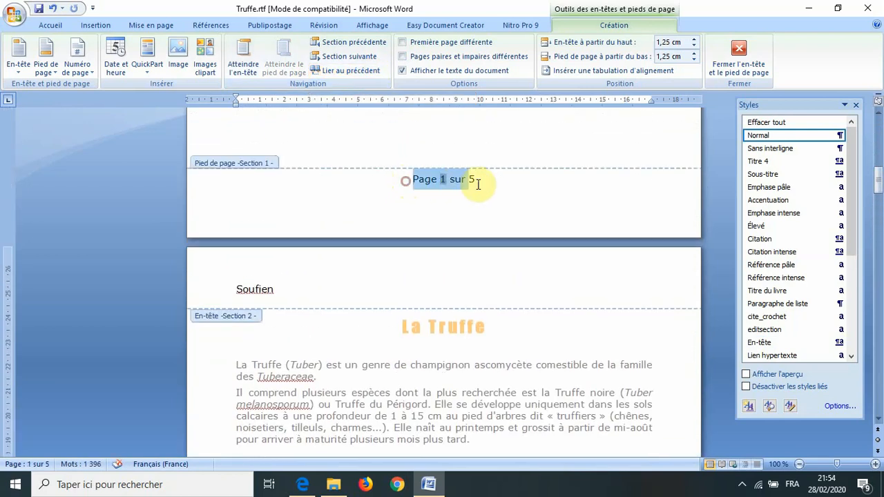
{"action": "key", "text": "Delete"}
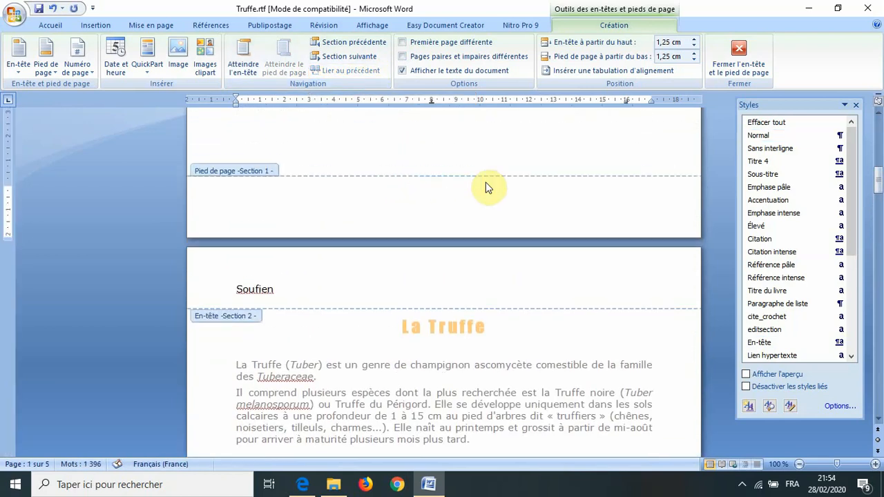
Restart the Section 2 page numbering from 1 and return to the document body
{"action": "scroll", "coordinate": [485, 187], "scroll_direction": "down", "scroll_amount": 15}
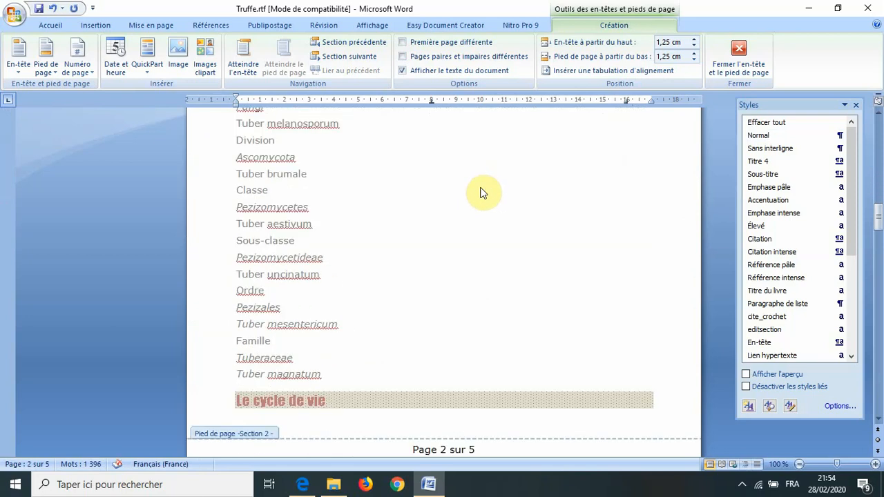
{"action": "scroll", "coordinate": [482, 193], "scroll_direction": "down", "scroll_amount": 3}
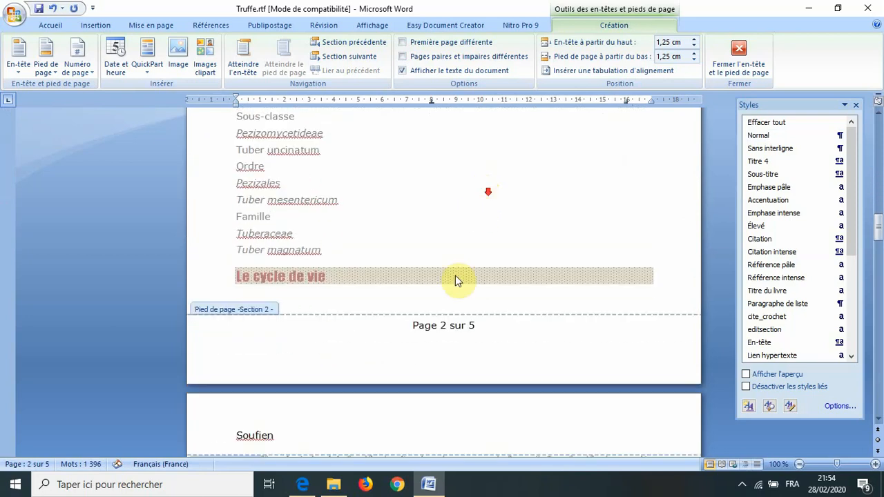
{"action": "double_click", "coordinate": [443, 326]}
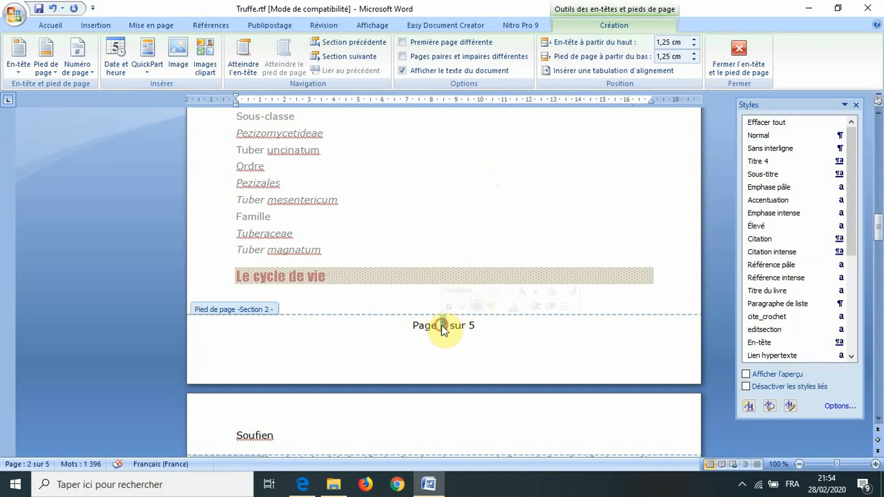
{"action": "left_click", "coordinate": [96, 25]}
{"action": "left_click", "coordinate": [466, 57]}
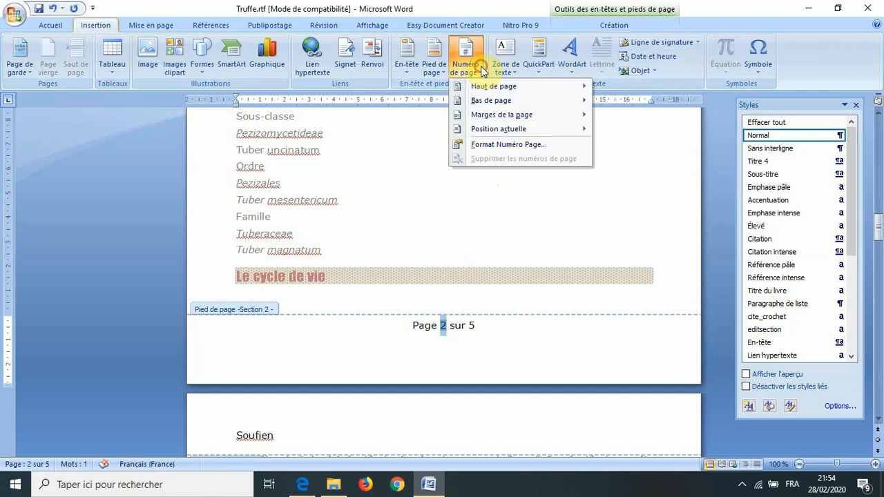
{"action": "left_click", "coordinate": [470, 147]}
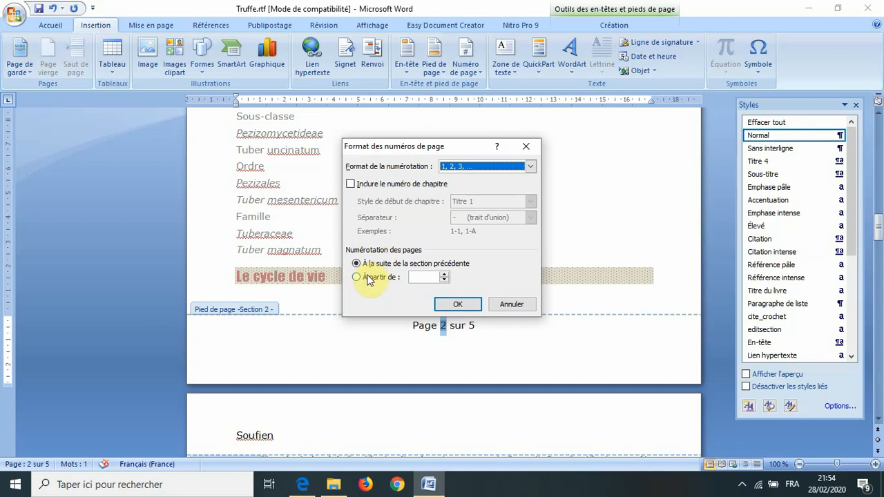
{"action": "left_click", "coordinate": [359, 279]}
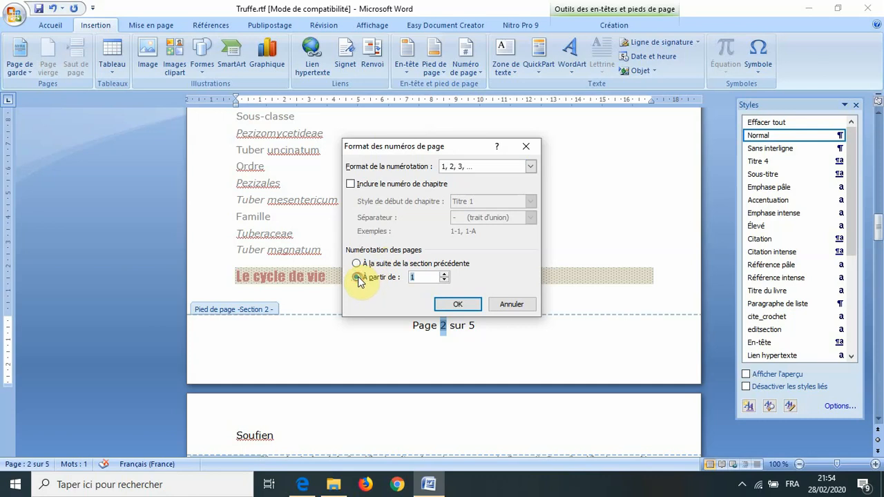
{"action": "left_click", "coordinate": [453, 304]}
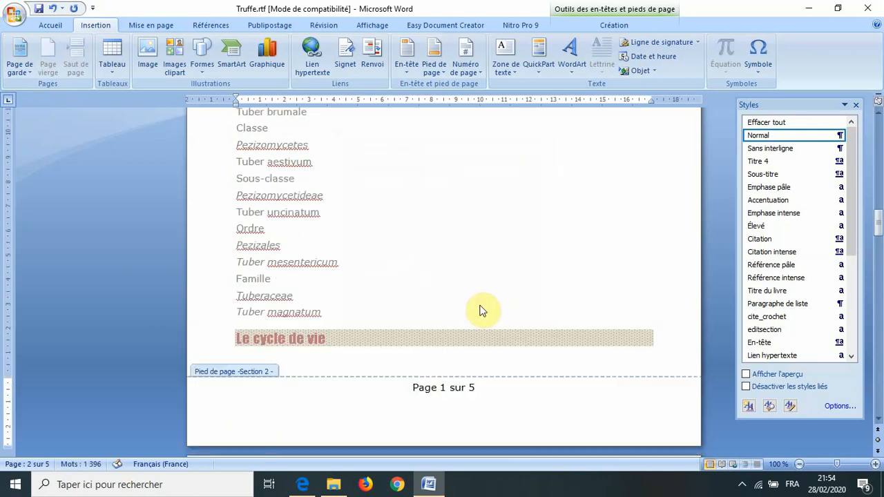
{"action": "double_click", "coordinate": [492, 264]}
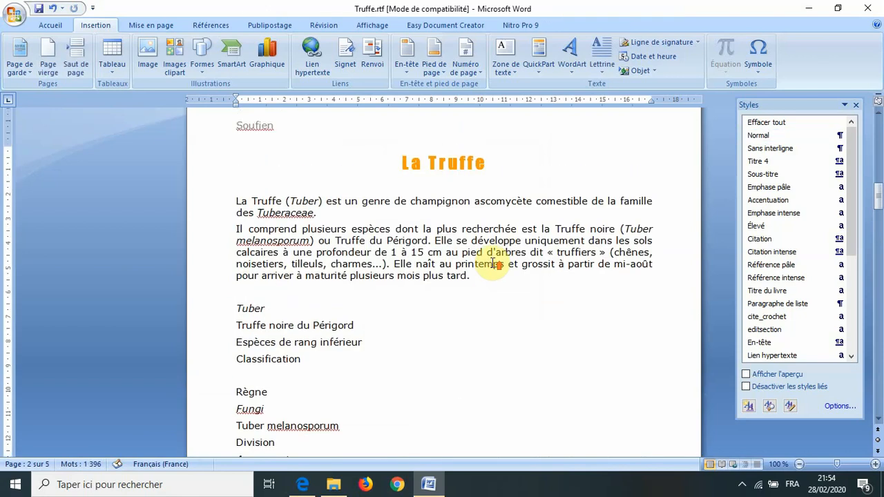
Add an Encadré page border 2 ¼ pt wide to the cover page, applied to this section only
{"action": "scroll", "coordinate": [491, 262], "scroll_direction": "up", "scroll_amount": 10}
{"action": "scroll", "coordinate": [494, 262], "scroll_direction": "up", "scroll_amount": 2}
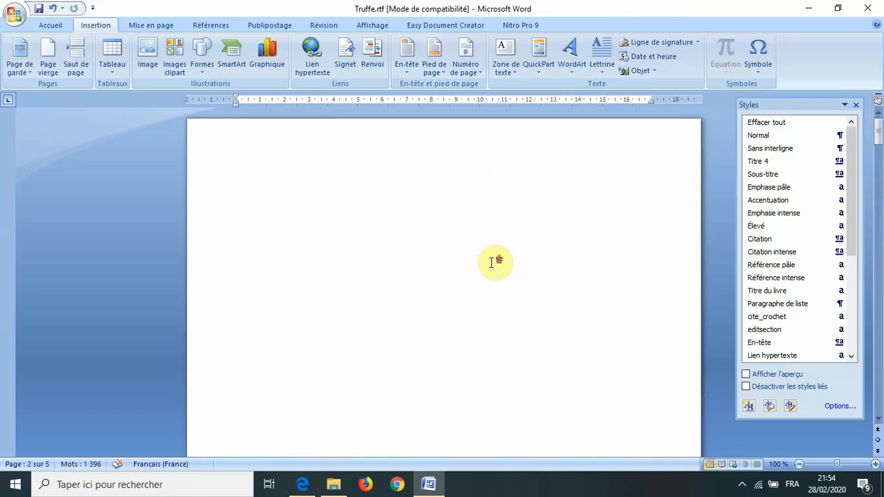
{"action": "left_click", "coordinate": [316, 196]}
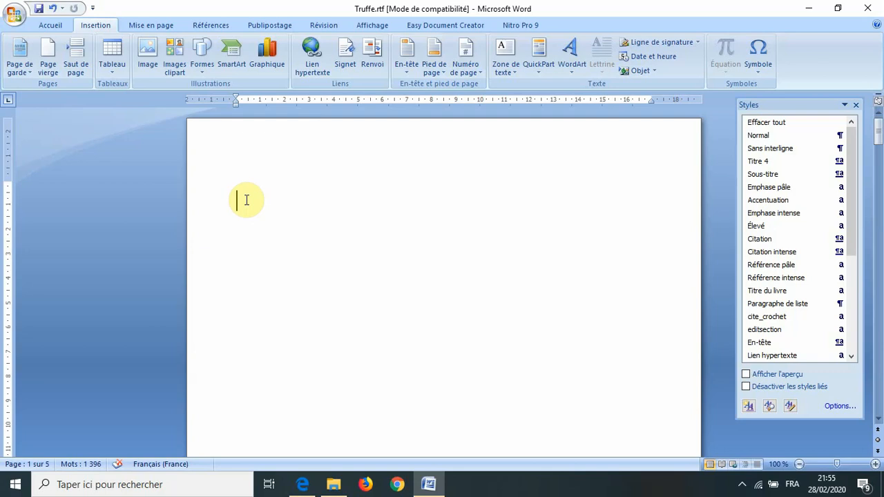
{"action": "left_click", "coordinate": [168, 27]}
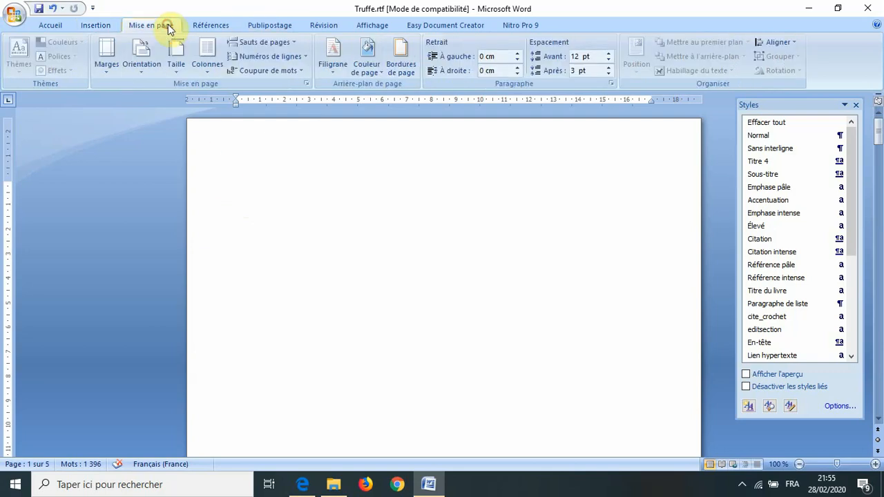
{"action": "left_click", "coordinate": [401, 69]}
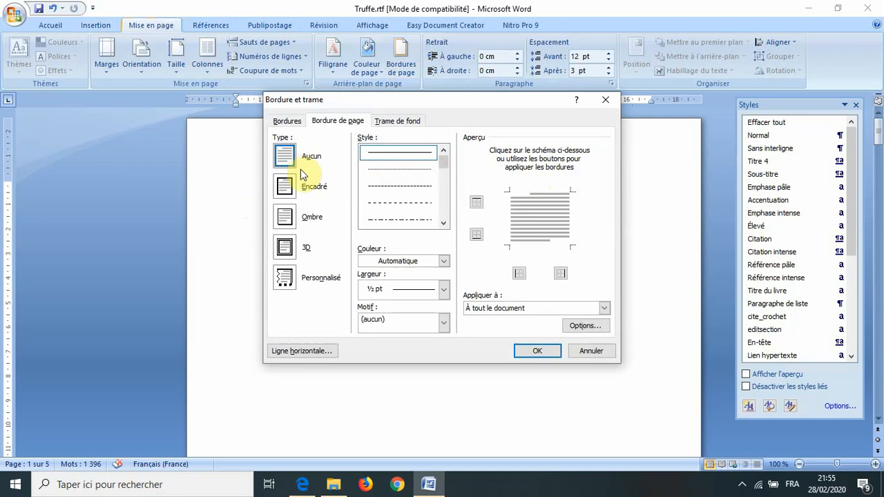
{"action": "left_click", "coordinate": [288, 190]}
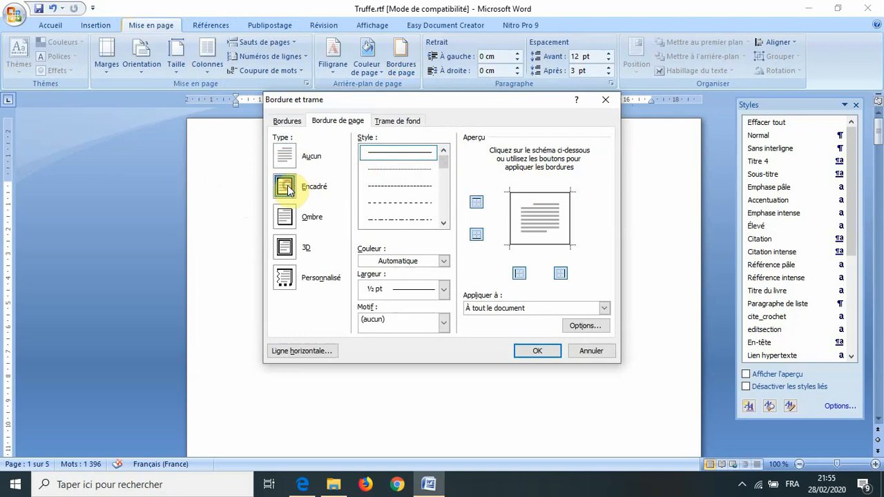
{"action": "left_click", "coordinate": [444, 289]}
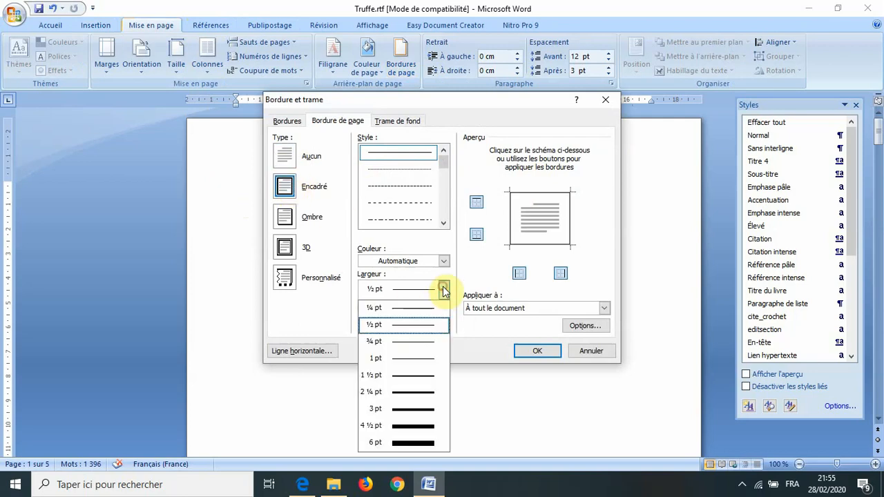
{"action": "left_click", "coordinate": [405, 392]}
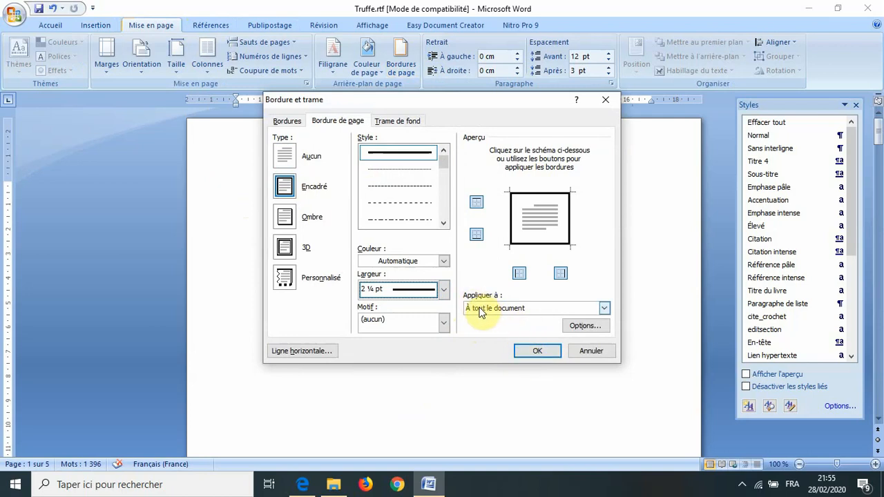
{"action": "left_click", "coordinate": [507, 309]}
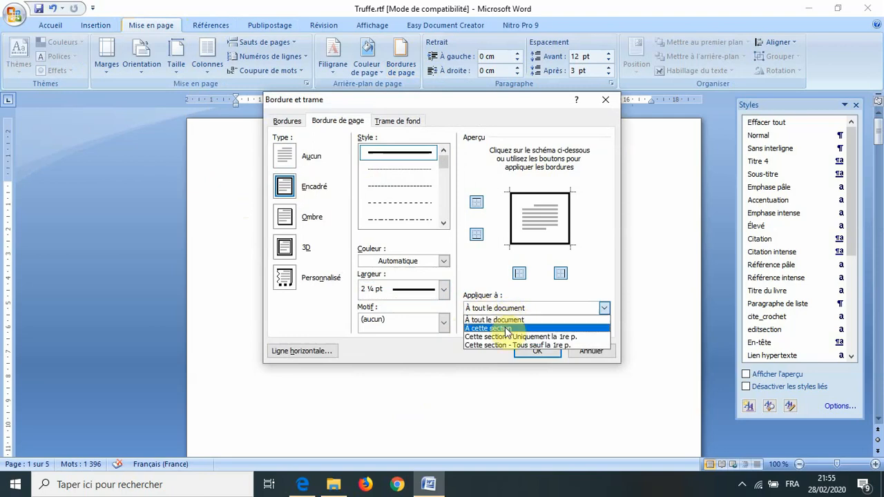
{"action": "left_click", "coordinate": [508, 329]}
{"action": "left_click", "coordinate": [534, 351]}
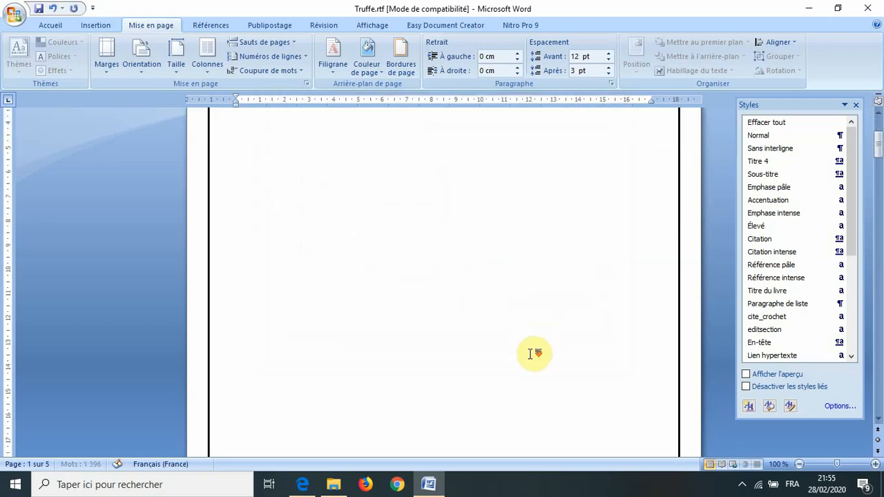
Examine the border around the cover page and the start of the following page, and return to the cover page
{"action": "scroll", "coordinate": [534, 353], "scroll_direction": "down", "scroll_amount": 5}
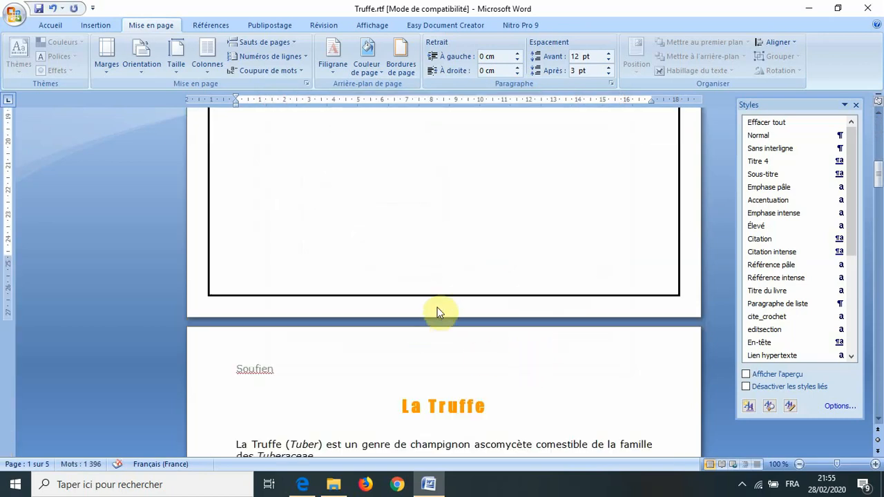
{"action": "scroll", "coordinate": [437, 308], "scroll_direction": "up", "scroll_amount": 3}
{"action": "scroll", "coordinate": [437, 310], "scroll_direction": "up", "scroll_amount": 10}
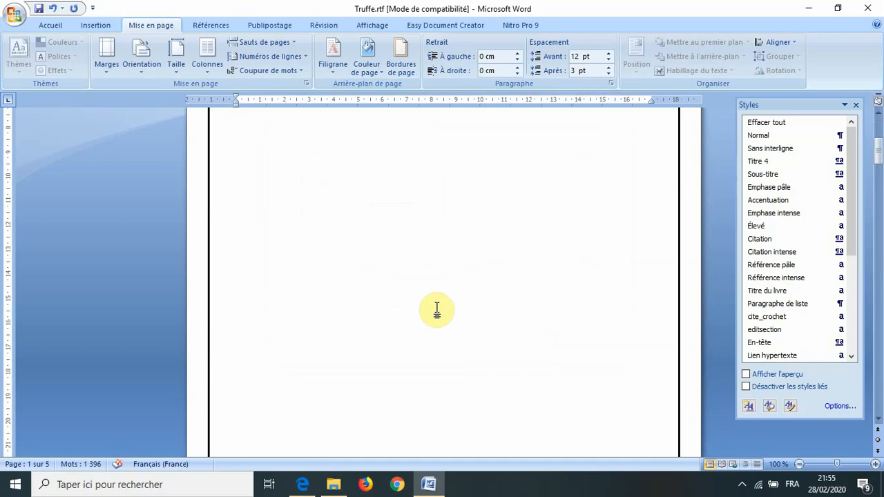
{"action": "scroll", "coordinate": [439, 306], "scroll_direction": "down", "scroll_amount": 1}
{"action": "left_click", "coordinate": [438, 306]}
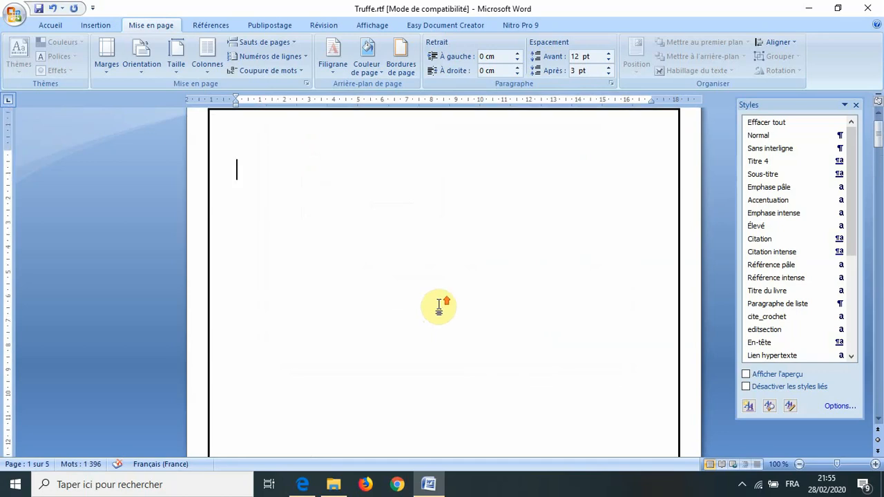
{"action": "scroll", "coordinate": [438, 306], "scroll_direction": "up", "scroll_amount": 1}
{"action": "scroll", "coordinate": [438, 306], "scroll_direction": "down", "scroll_amount": 1}
{"action": "scroll", "coordinate": [439, 306], "scroll_direction": "up", "scroll_amount": 1}
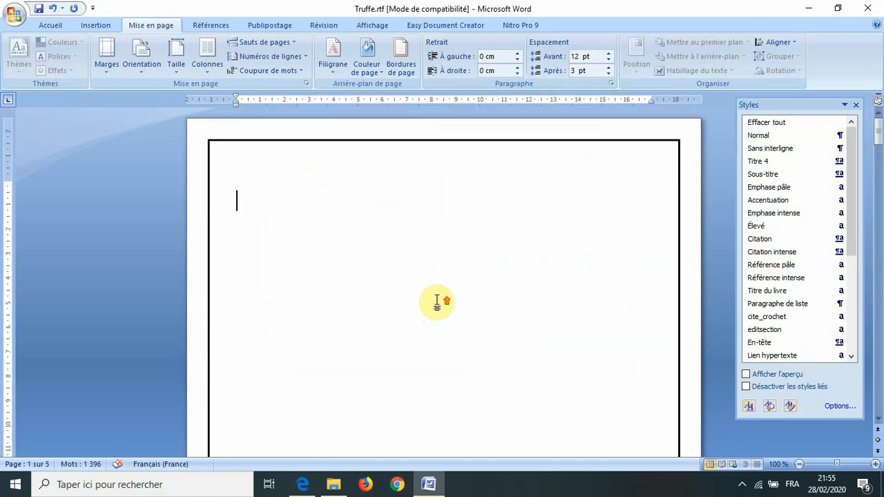
Insert a picture from the computer's image files at the start of the cover page
{"action": "left_click", "coordinate": [95, 27]}
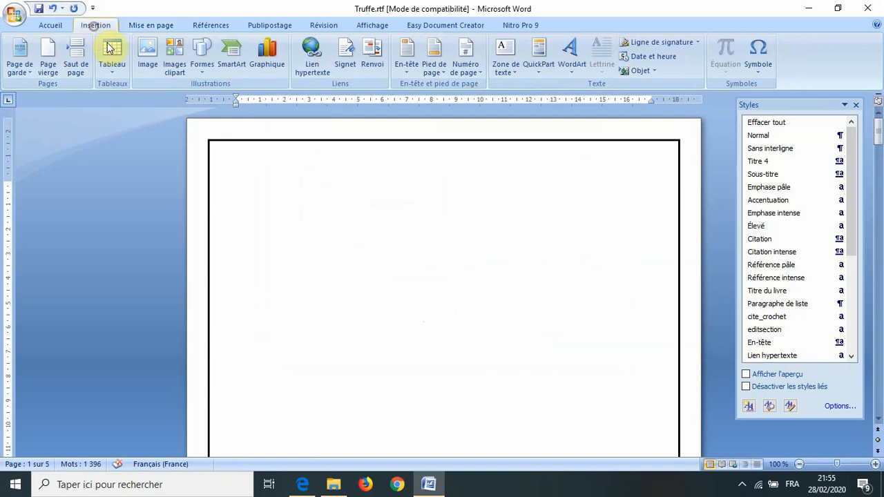
{"action": "left_click", "coordinate": [148, 59]}
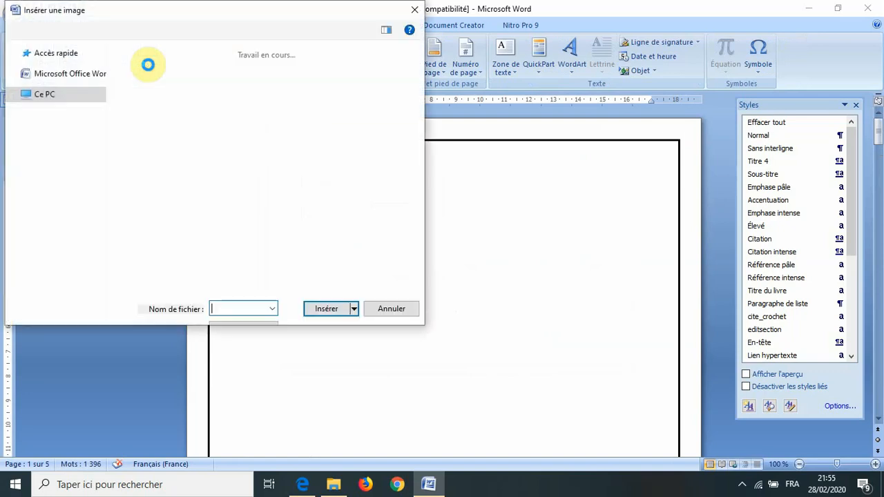
{"action": "double_click", "coordinate": [290, 111]}
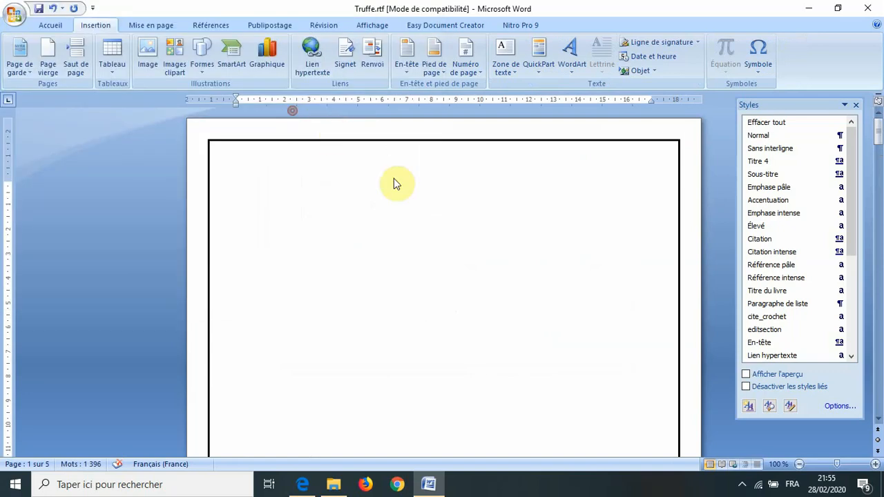
Add the title "Truffes" below the ISBAM logo on the cover page
{"action": "scroll", "coordinate": [373, 262], "scroll_direction": "down", "scroll_amount": 2}
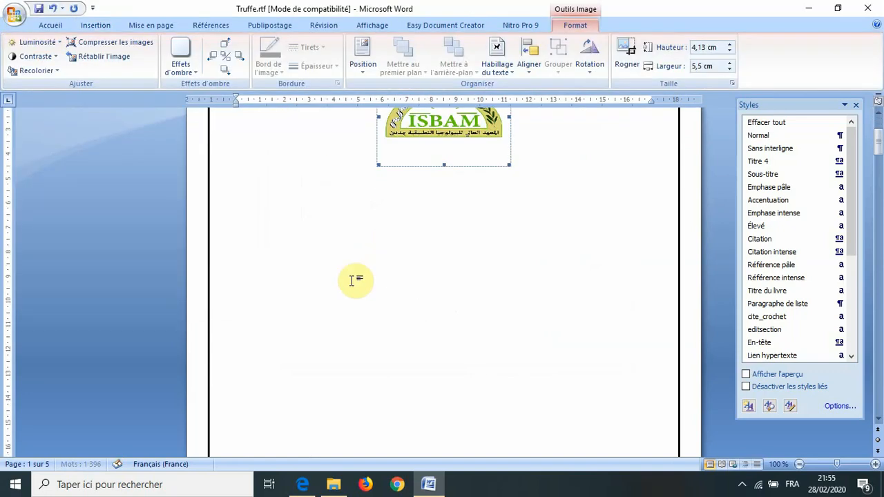
{"action": "left_click", "coordinate": [325, 343]}
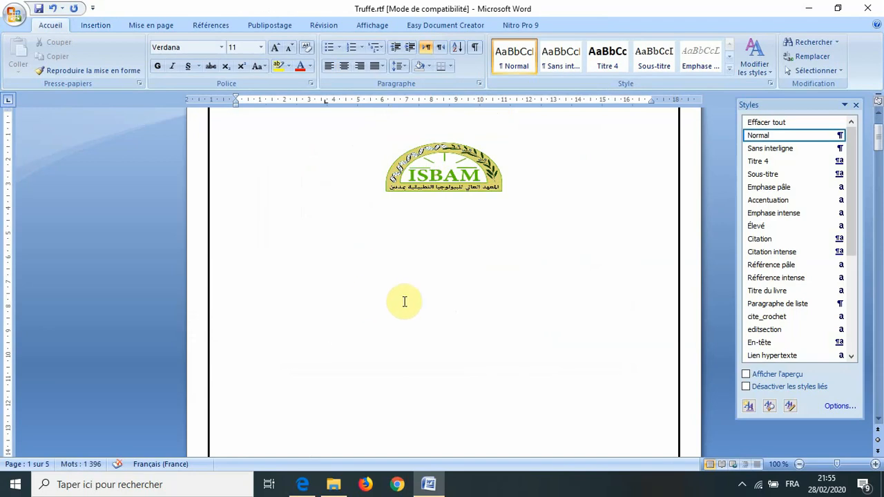
{"action": "type", "text": "Truffe"}
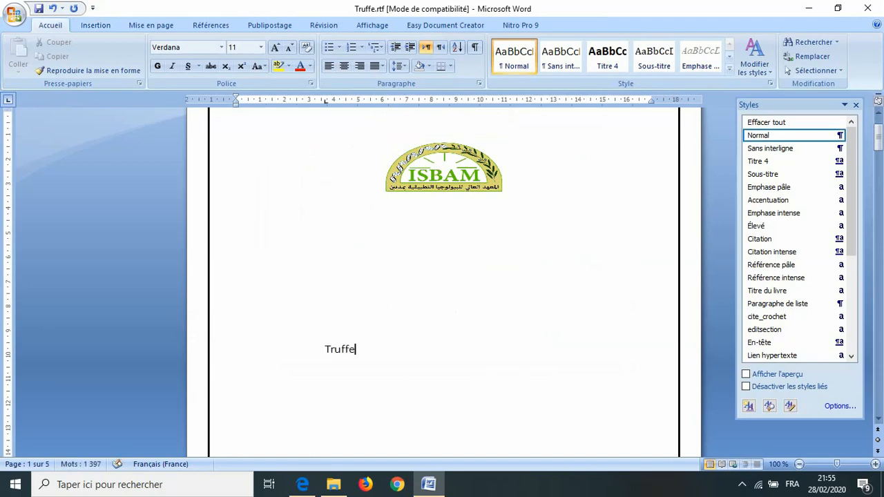
{"action": "type", "text": "s"}
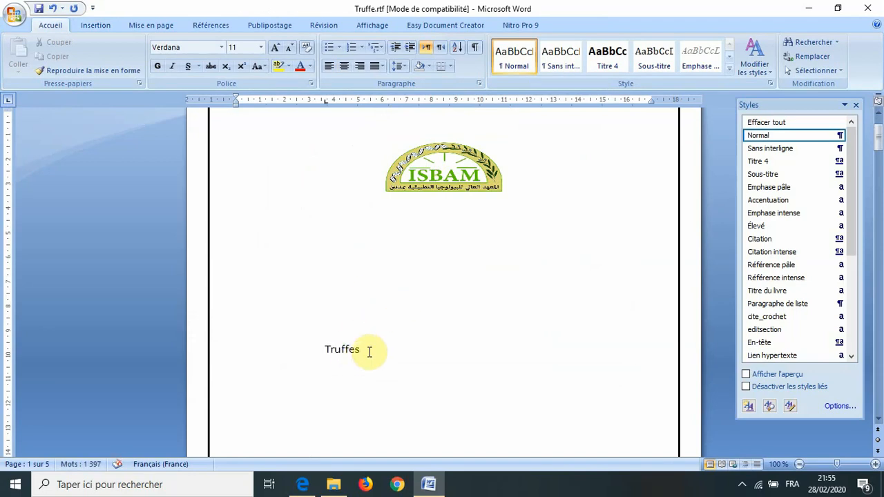
Set the cover page title "Truffes" to 72 pt and centre it
{"action": "left_click_drag", "start_coordinate": [366, 351], "coordinate": [322, 353]}
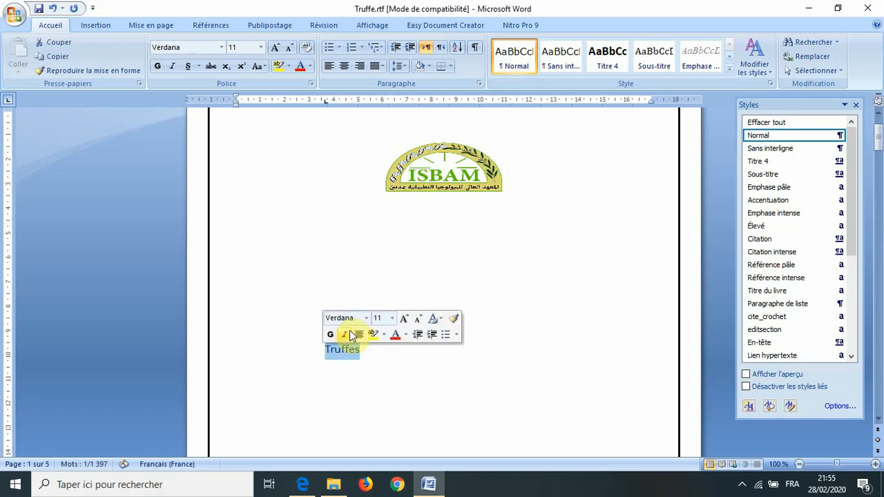
{"action": "left_click", "coordinate": [392, 319]}
{"action": "left_click", "coordinate": [380, 301]}
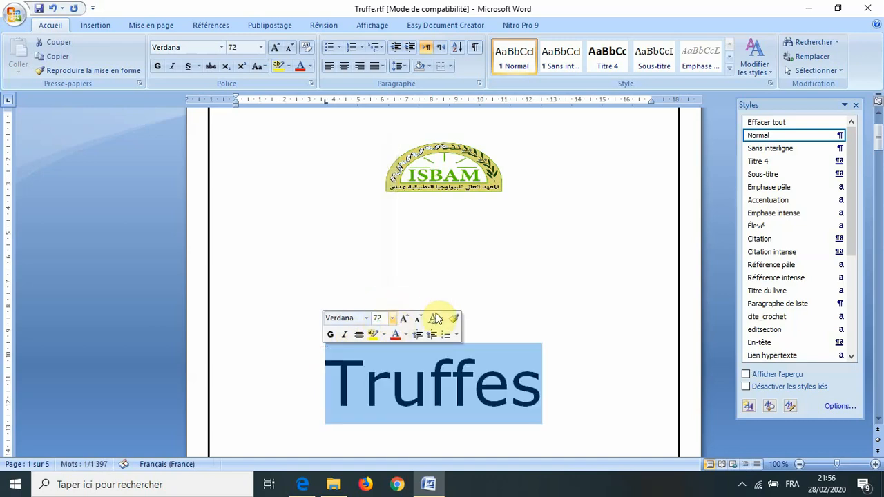
{"action": "left_click", "coordinate": [343, 67]}
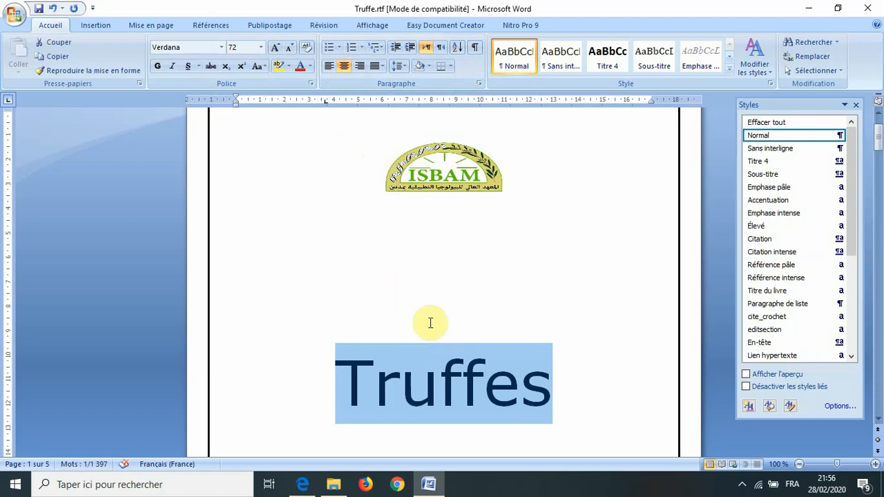
Give the "Truffes" title paragraph an Encadré border 2 ¼ pt wide and a light grey background fill
{"action": "left_click", "coordinate": [376, 381]}
{"action": "left_click_drag", "start_coordinate": [548, 380], "coordinate": [350, 373]}
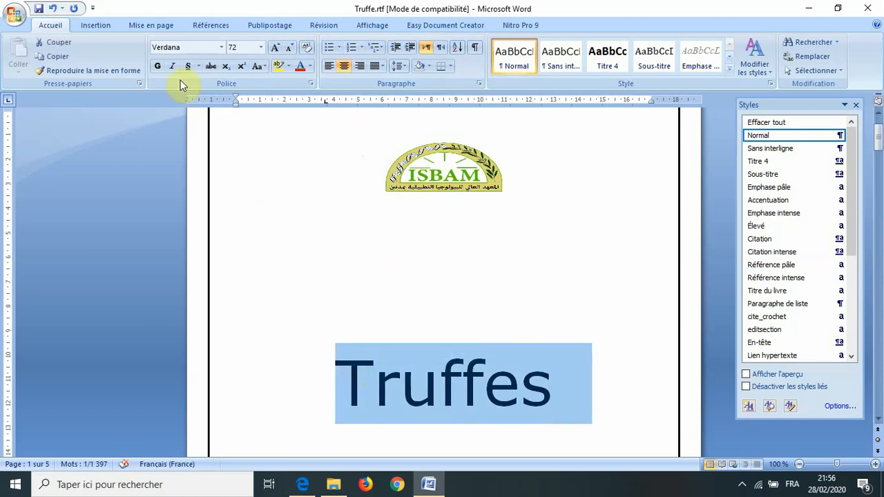
{"action": "left_click", "coordinate": [151, 27]}
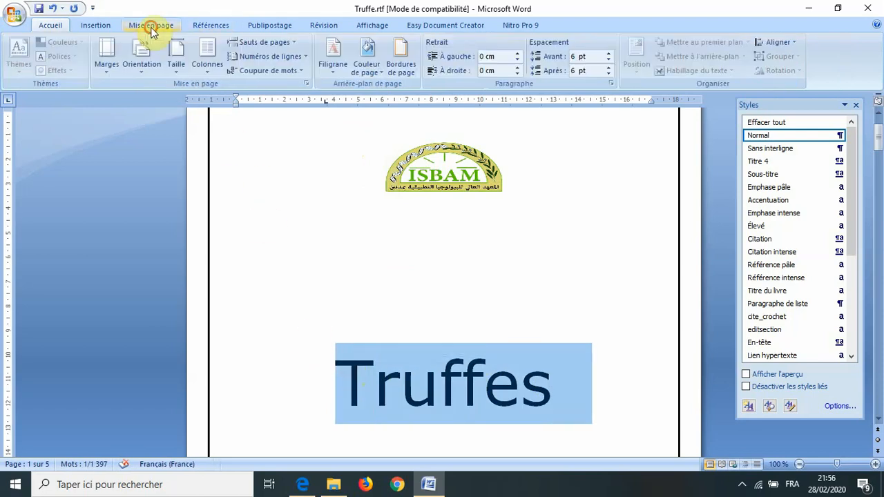
{"action": "left_click", "coordinate": [404, 58]}
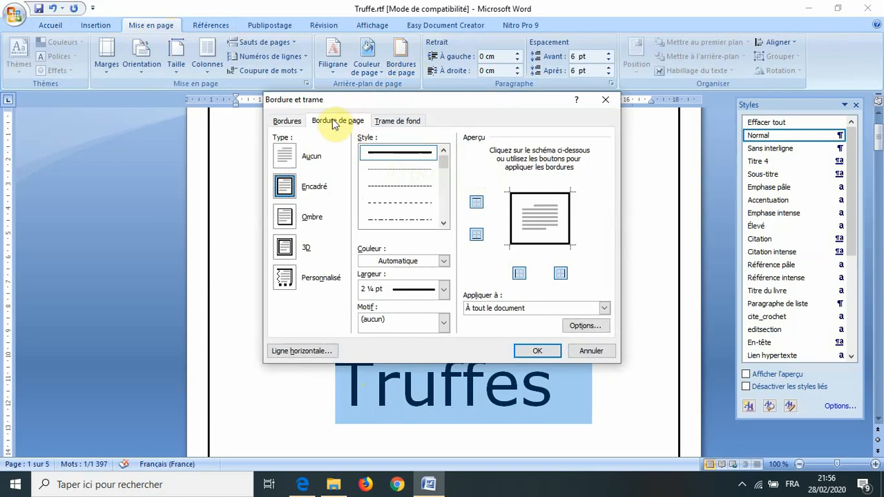
{"action": "left_click", "coordinate": [300, 122]}
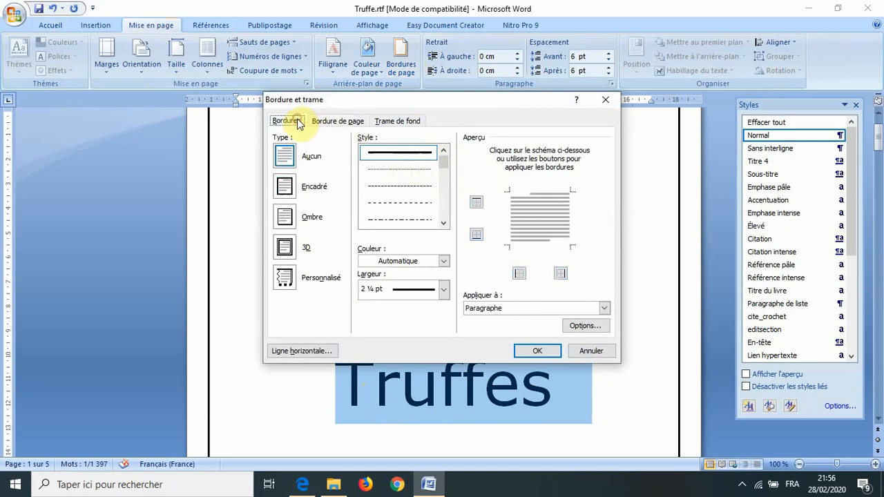
{"action": "left_click", "coordinate": [284, 188]}
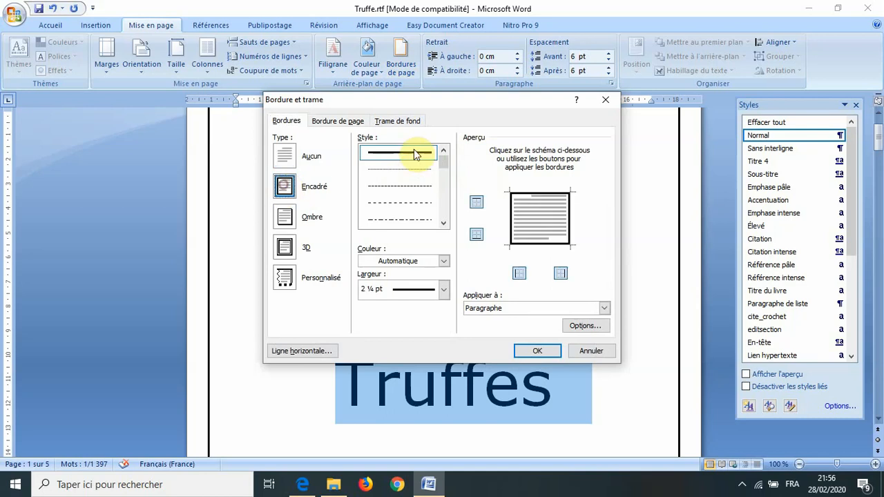
{"action": "left_click", "coordinate": [402, 122]}
{"action": "left_click", "coordinate": [340, 152]}
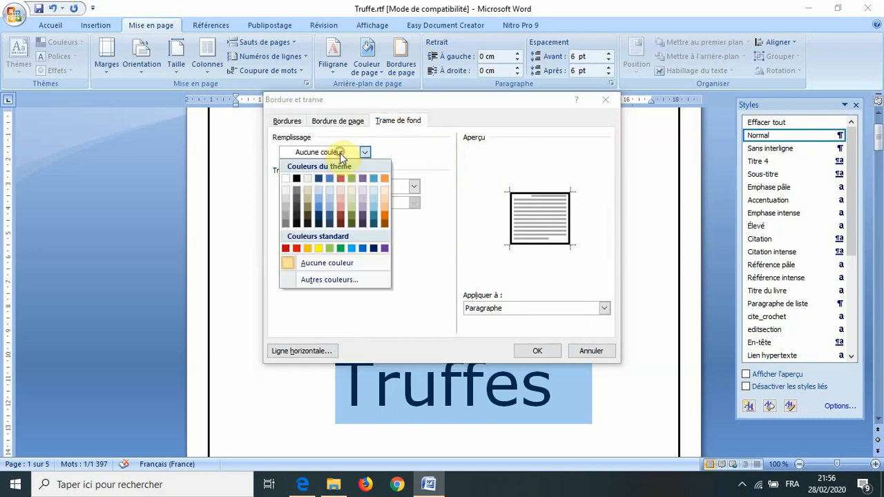
{"action": "left_click", "coordinate": [306, 201]}
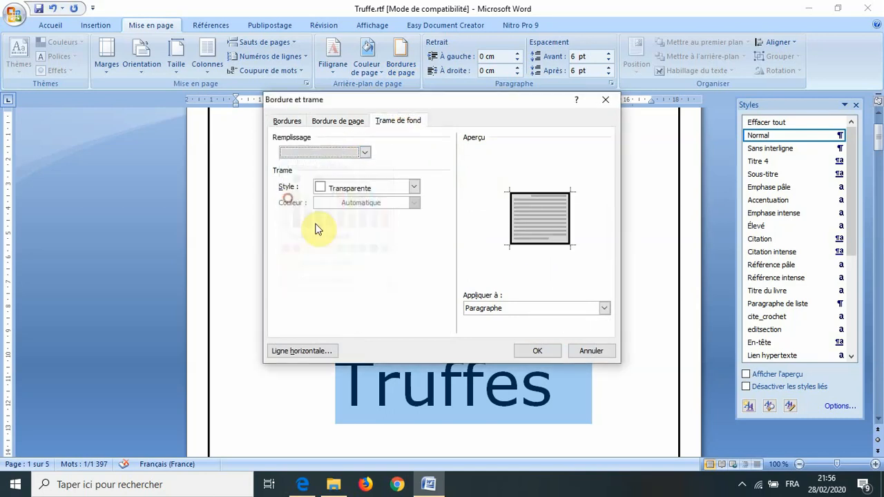
{"action": "left_click", "coordinate": [536, 350]}
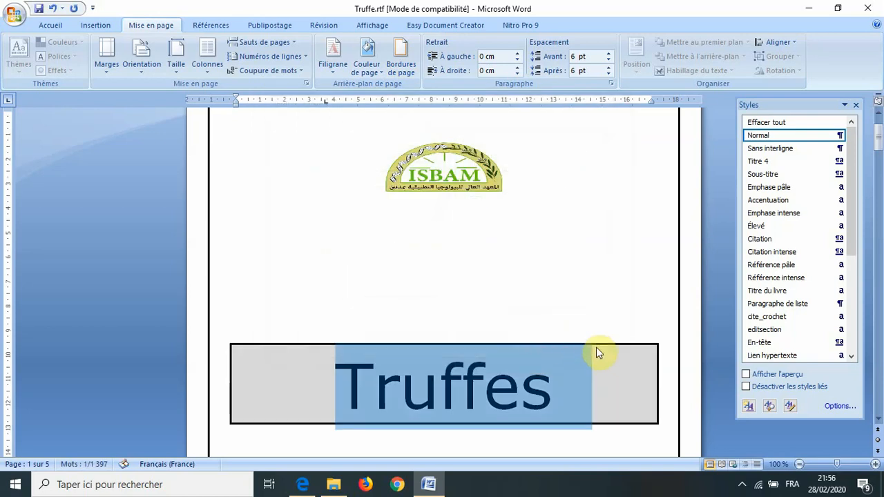
Examine the cover page and the start of the following page, and consult the TP 2 instructions in Edge for the next requirement
{"action": "scroll", "coordinate": [590, 359], "scroll_direction": "down", "scroll_amount": 3}
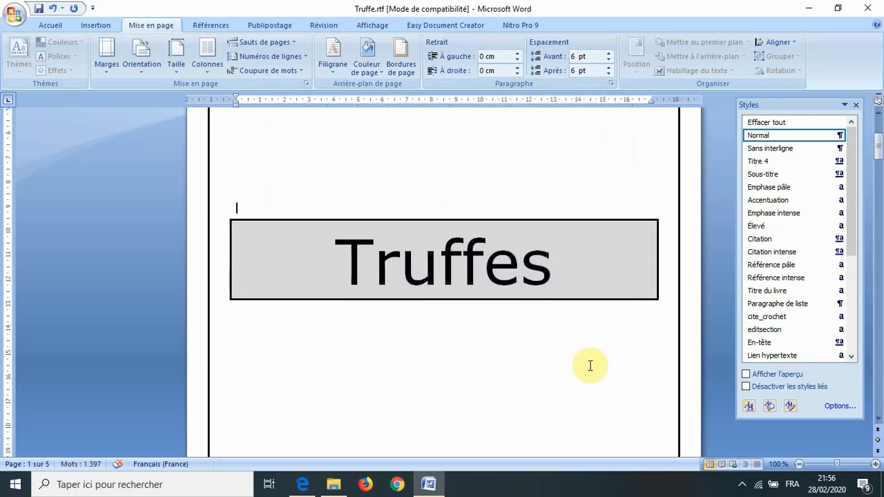
{"action": "scroll", "coordinate": [589, 364], "scroll_direction": "down", "scroll_amount": 2}
{"action": "scroll", "coordinate": [589, 368], "scroll_direction": "down", "scroll_amount": 1}
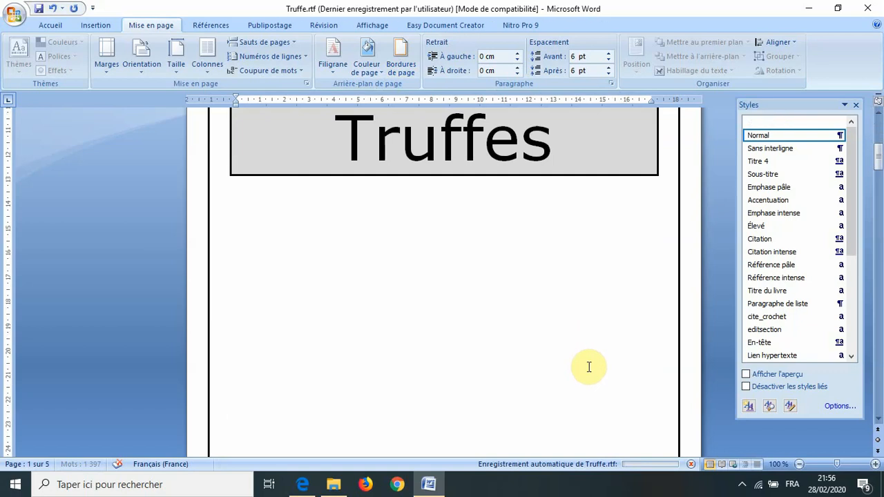
{"action": "scroll", "coordinate": [588, 367], "scroll_direction": "up", "scroll_amount": 5}
{"action": "scroll", "coordinate": [589, 367], "scroll_direction": "down", "scroll_amount": 15}
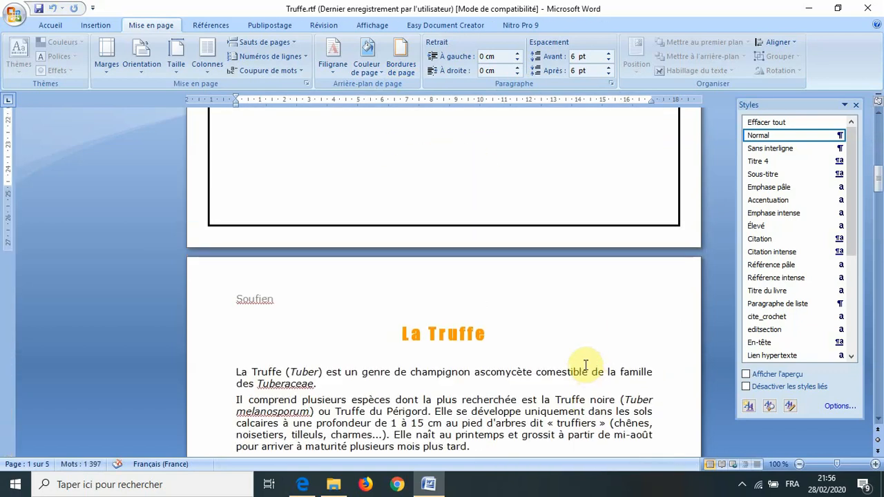
{"action": "scroll", "coordinate": [543, 335], "scroll_direction": "up", "scroll_amount": 6}
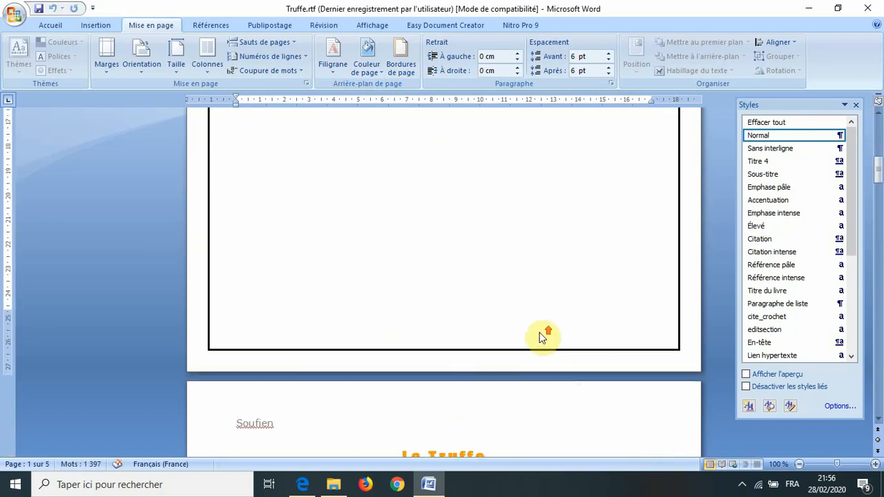
{"action": "left_click", "coordinate": [303, 484]}
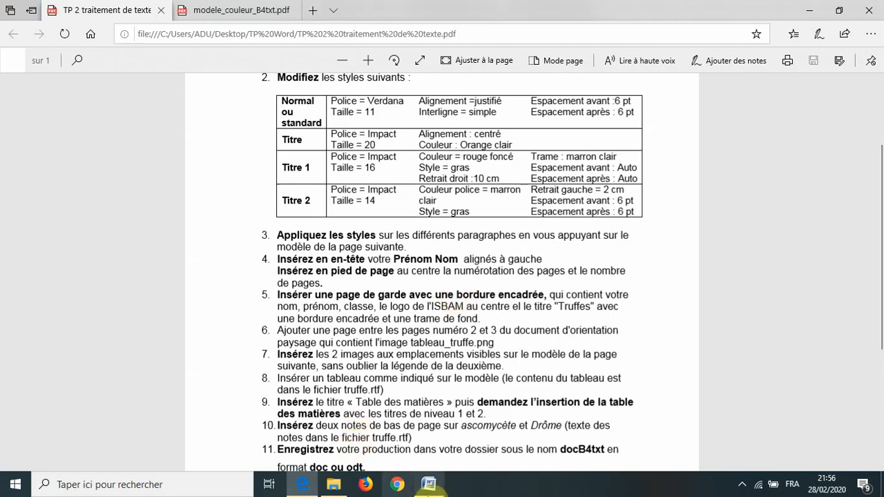
Switch back to Word and examine the page footers to locate the boundary between the pages numbered 2 and 3
{"action": "left_click", "coordinate": [429, 484]}
{"action": "scroll", "coordinate": [471, 334], "scroll_direction": "down", "scroll_amount": 15}
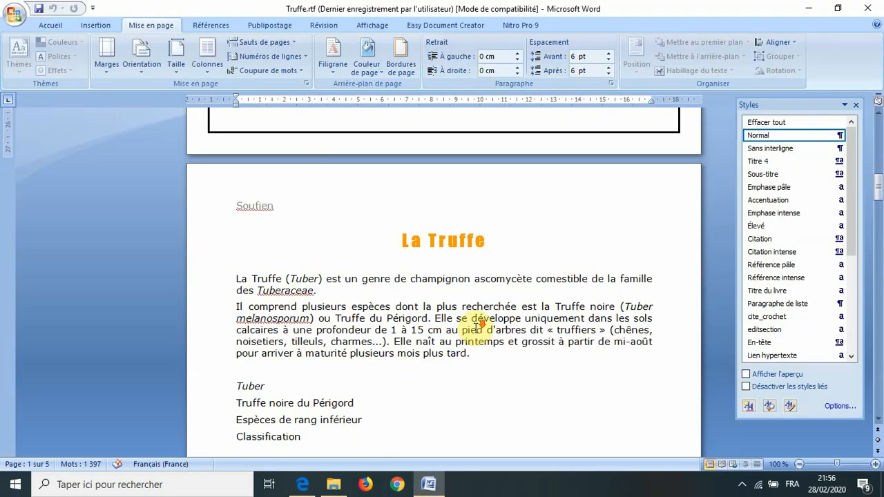
{"action": "scroll", "coordinate": [477, 330], "scroll_direction": "down", "scroll_amount": 10}
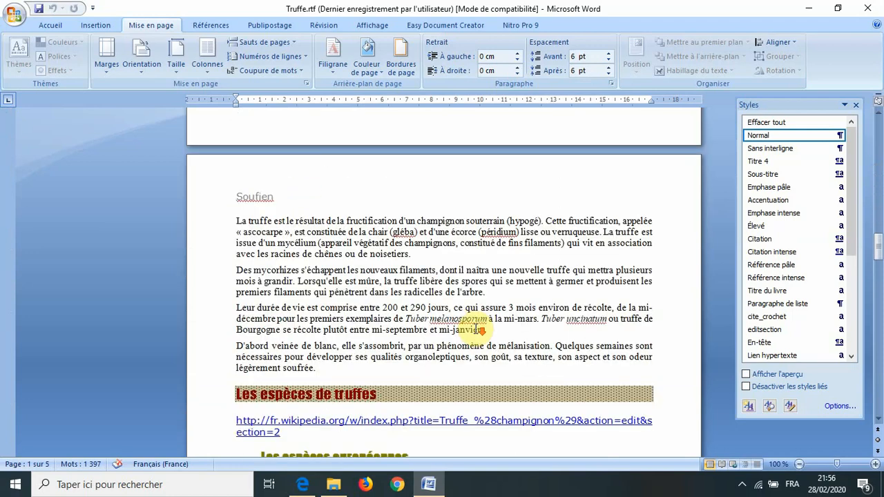
{"action": "scroll", "coordinate": [476, 329], "scroll_direction": "down", "scroll_amount": 5}
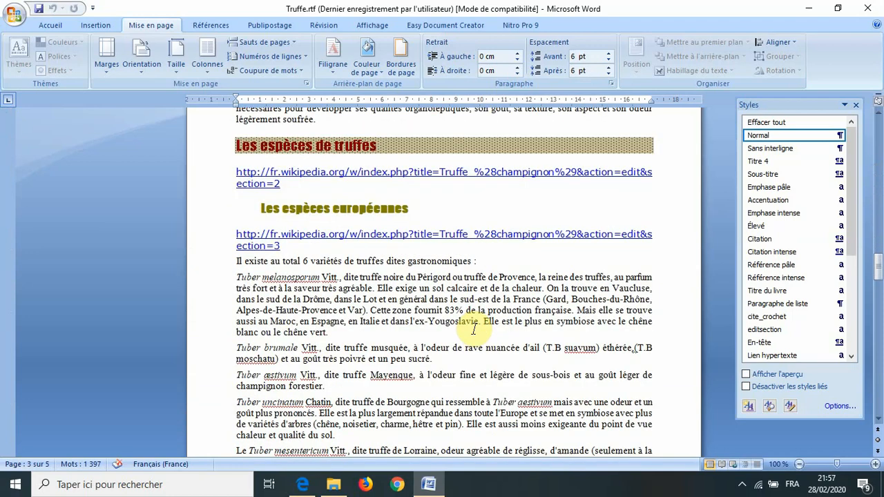
{"action": "scroll", "coordinate": [474, 332], "scroll_direction": "down", "scroll_amount": 9}
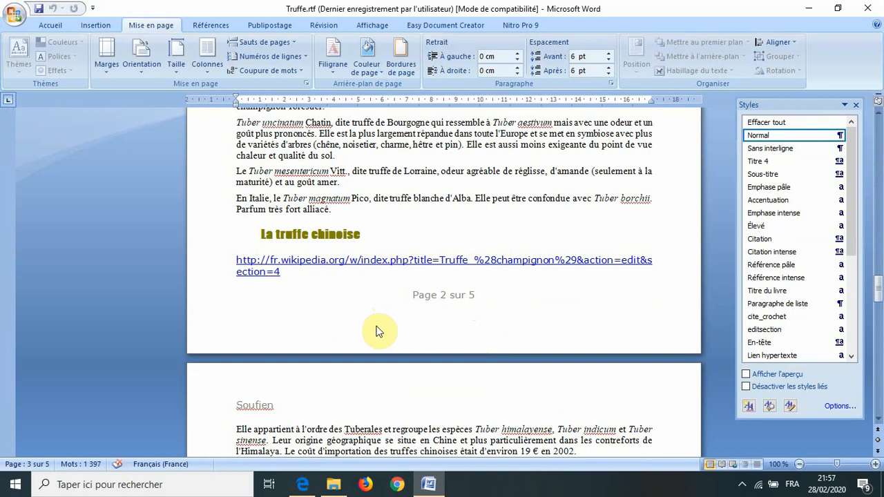
{"action": "scroll", "coordinate": [376, 331], "scroll_direction": "down", "scroll_amount": 15}
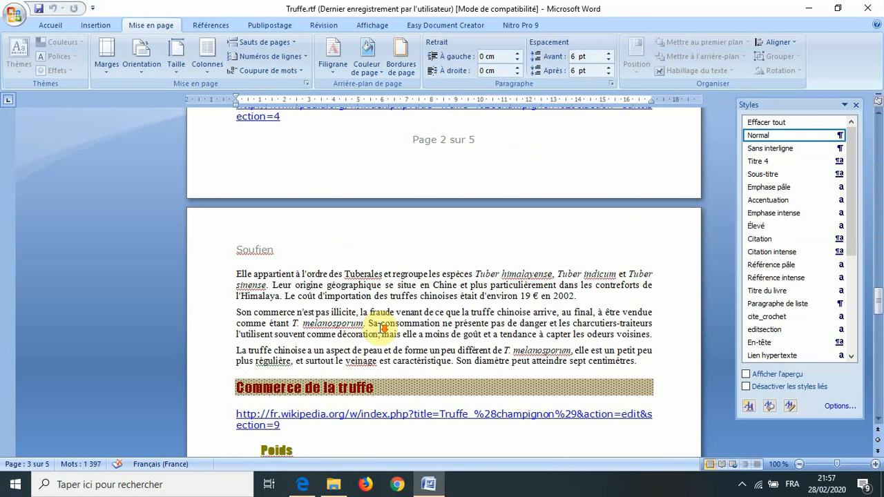
{"action": "scroll", "coordinate": [381, 334], "scroll_direction": "down", "scroll_amount": 3}
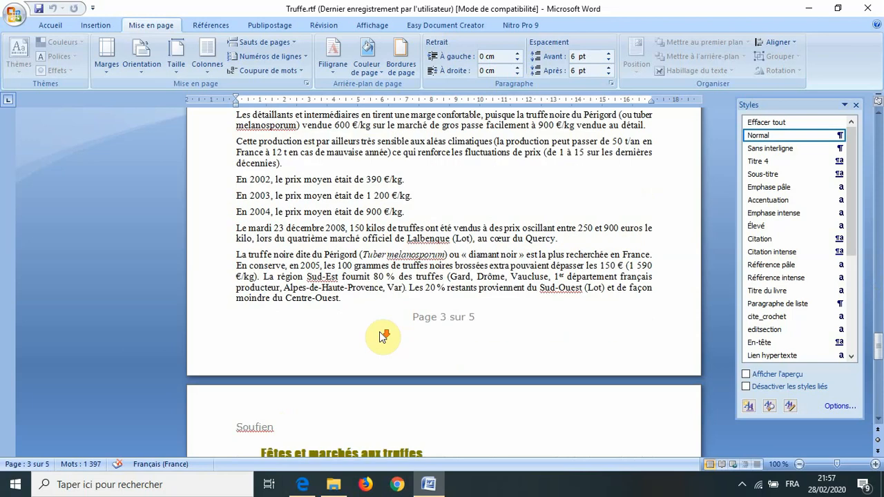
{"action": "left_click", "coordinate": [346, 301]}
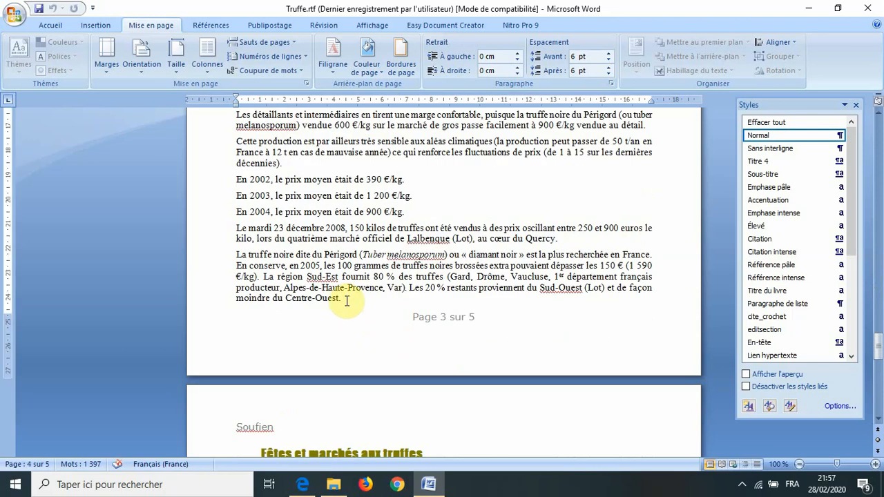
{"action": "scroll", "coordinate": [343, 298], "scroll_direction": "up", "scroll_amount": 20}
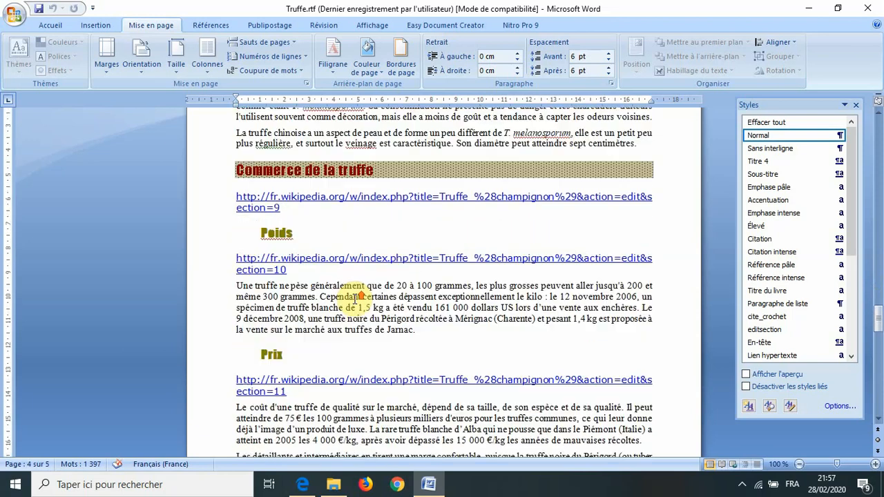
{"action": "scroll", "coordinate": [360, 294], "scroll_direction": "up", "scroll_amount": 6}
Add a new line after the link under "La truffe chinoise" and insert two next-page section breaks there
{"action": "left_click", "coordinate": [286, 273]}
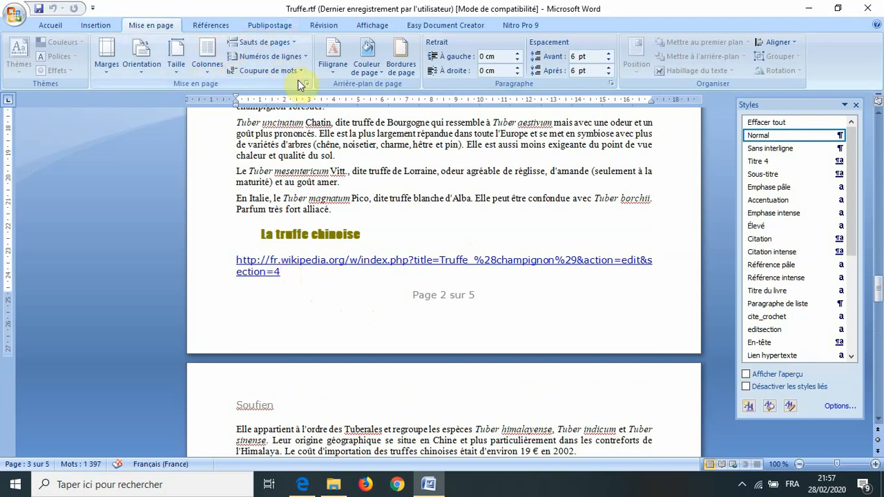
{"action": "key", "text": "Return"}
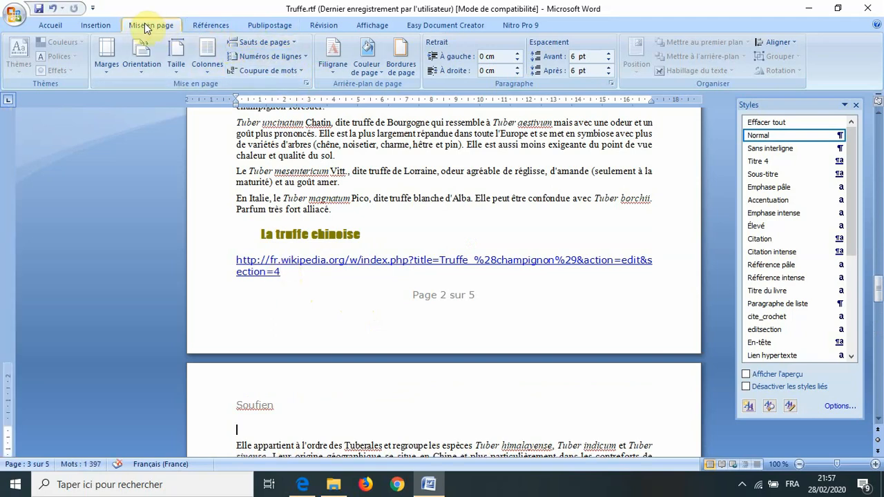
{"action": "left_click", "coordinate": [272, 42]}
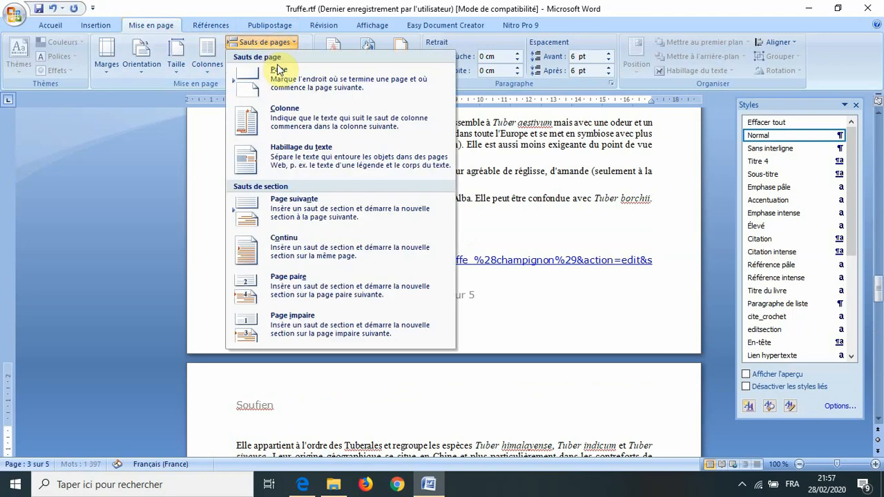
{"action": "left_click", "coordinate": [311, 215]}
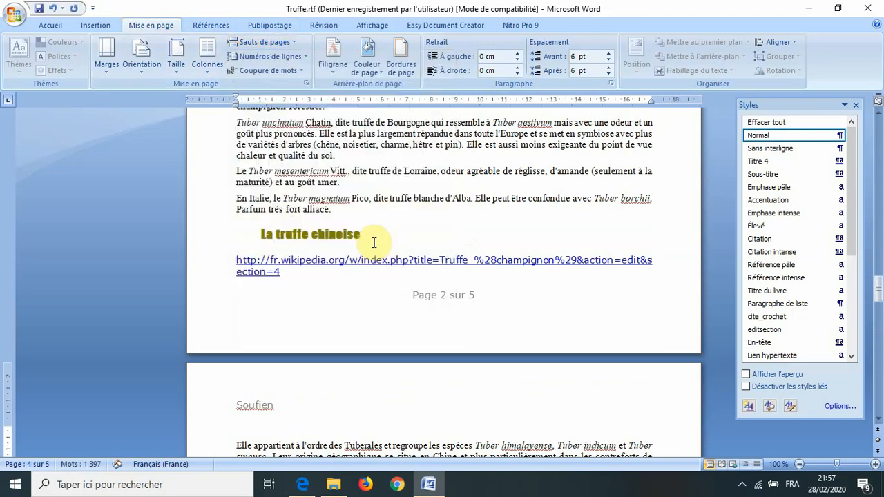
{"action": "left_click", "coordinate": [272, 45]}
{"action": "left_click", "coordinate": [269, 211]}
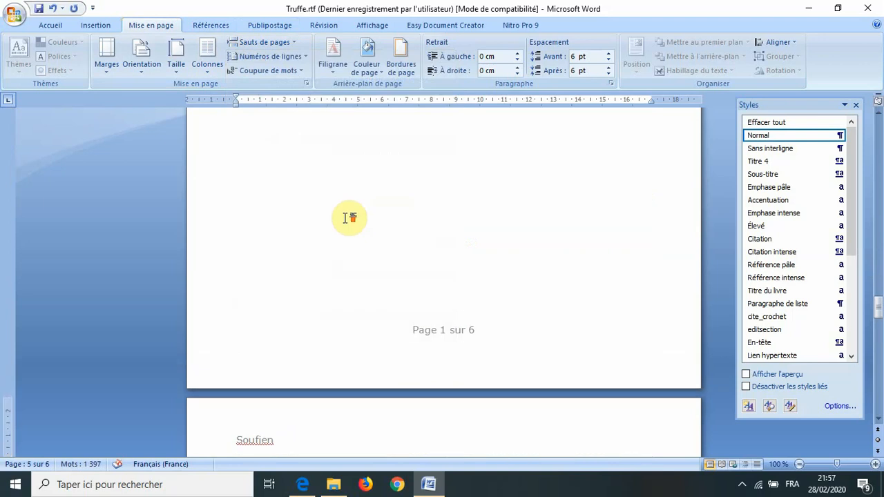
Check which section the blank page after "La truffe chinoise" belongs to and set that page's orientation to Paysage
{"action": "scroll", "coordinate": [345, 218], "scroll_direction": "up", "scroll_amount": 19}
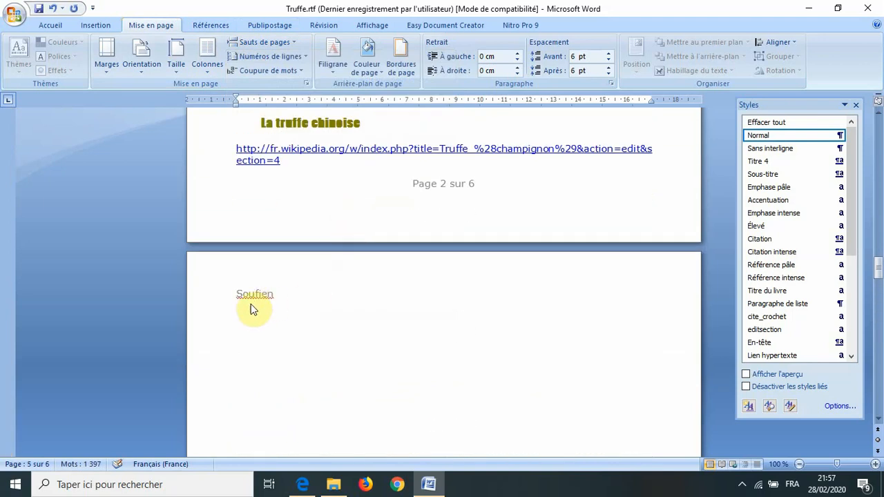
{"action": "double_click", "coordinate": [248, 289]}
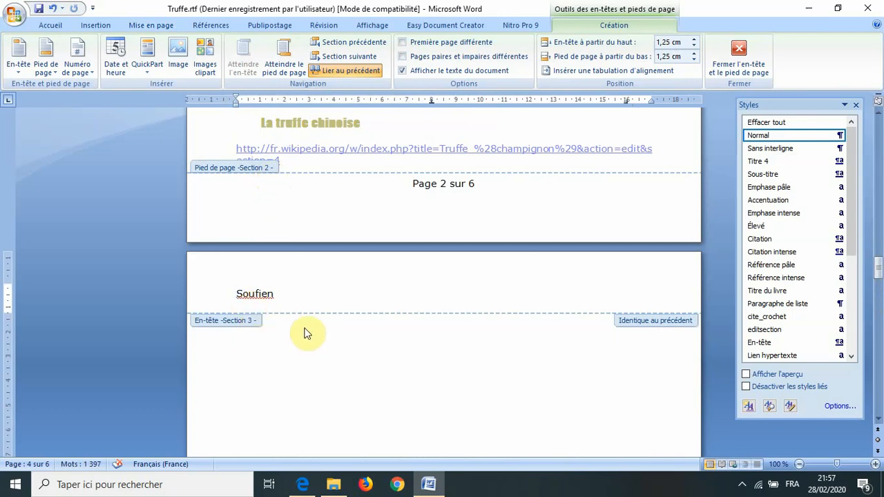
{"action": "double_click", "coordinate": [287, 340]}
{"action": "scroll", "coordinate": [276, 325], "scroll_direction": "up", "scroll_amount": 5}
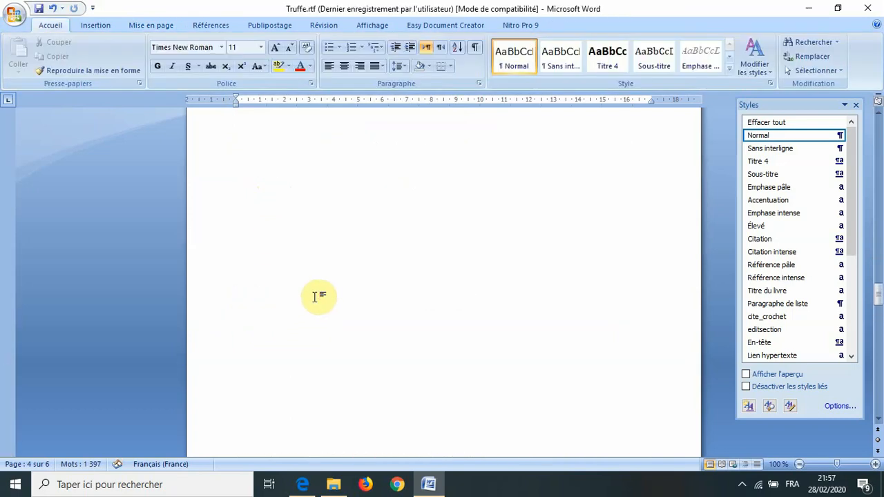
{"action": "scroll", "coordinate": [290, 257], "scroll_direction": "up", "scroll_amount": 3}
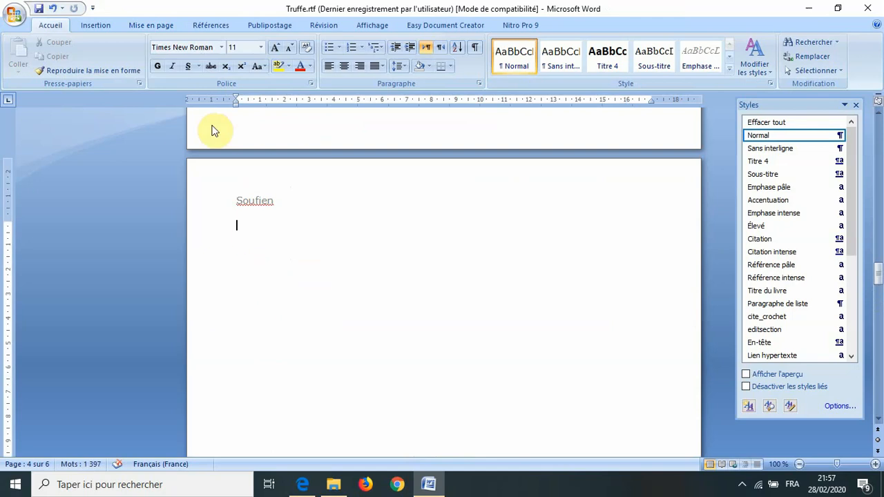
{"action": "left_click", "coordinate": [145, 26]}
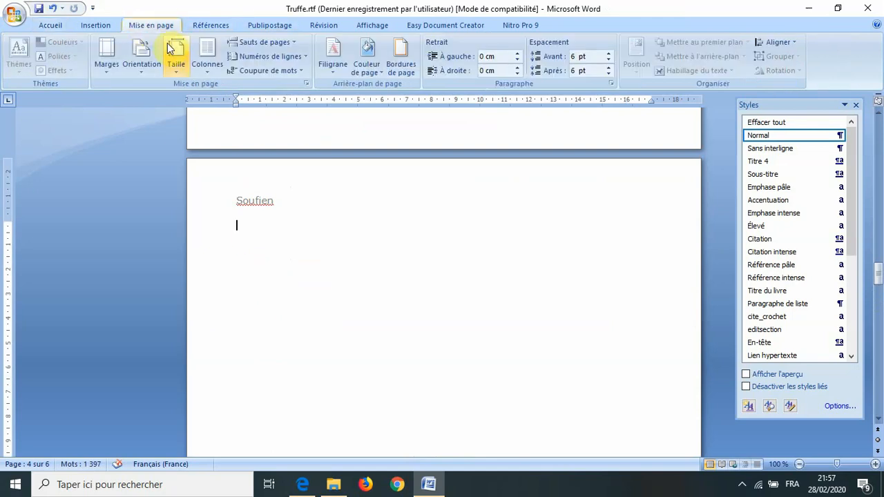
{"action": "left_click", "coordinate": [142, 56]}
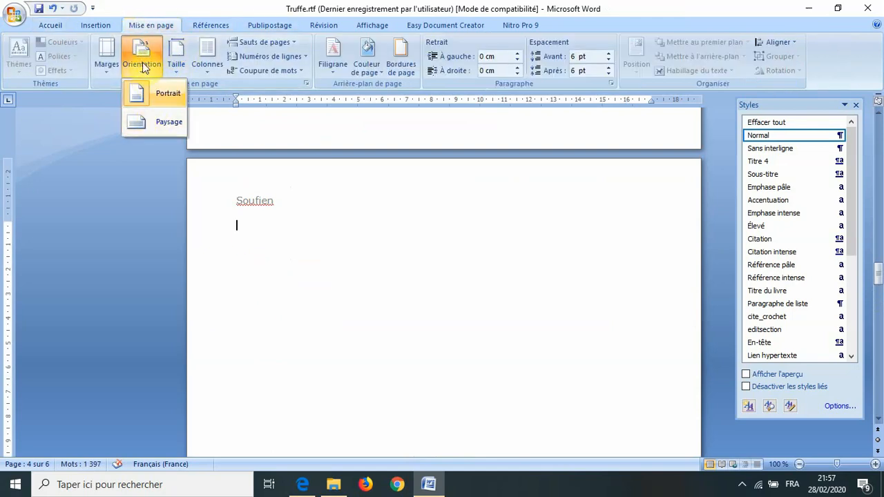
{"action": "left_click", "coordinate": [163, 125]}
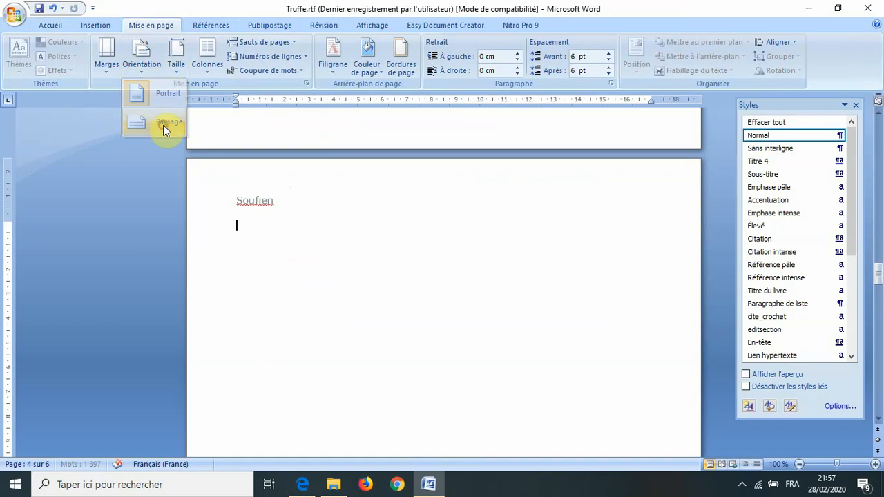
Examine the footers and layout of the landscape page and its neighbouring pages to check the page numbering sequence
{"action": "scroll", "coordinate": [265, 205], "scroll_direction": "up", "scroll_amount": 4}
{"action": "scroll", "coordinate": [265, 205], "scroll_direction": "up", "scroll_amount": 15}
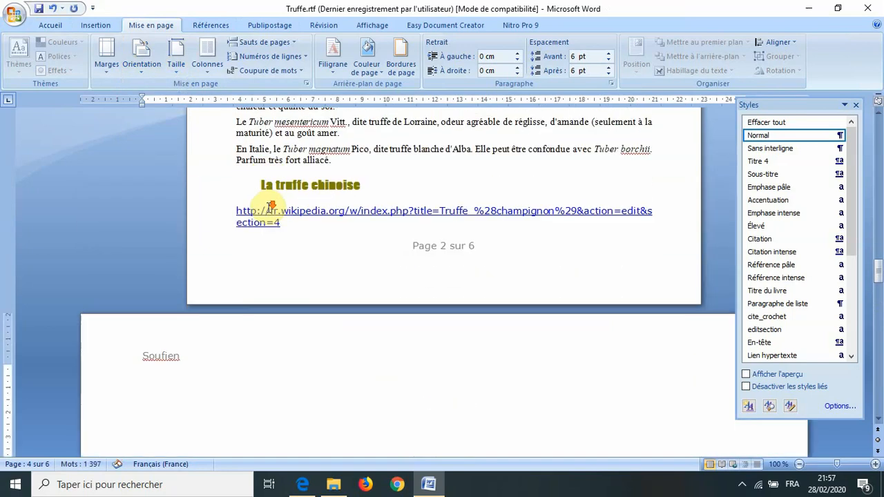
{"action": "scroll", "coordinate": [269, 205], "scroll_direction": "up", "scroll_amount": 9}
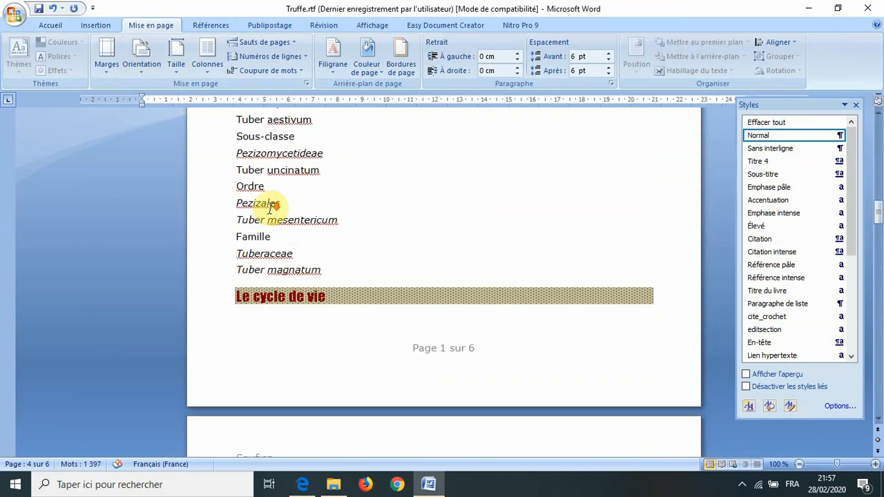
{"action": "scroll", "coordinate": [269, 206], "scroll_direction": "down", "scroll_amount": 11}
{"action": "scroll", "coordinate": [274, 214], "scroll_direction": "down", "scroll_amount": 20}
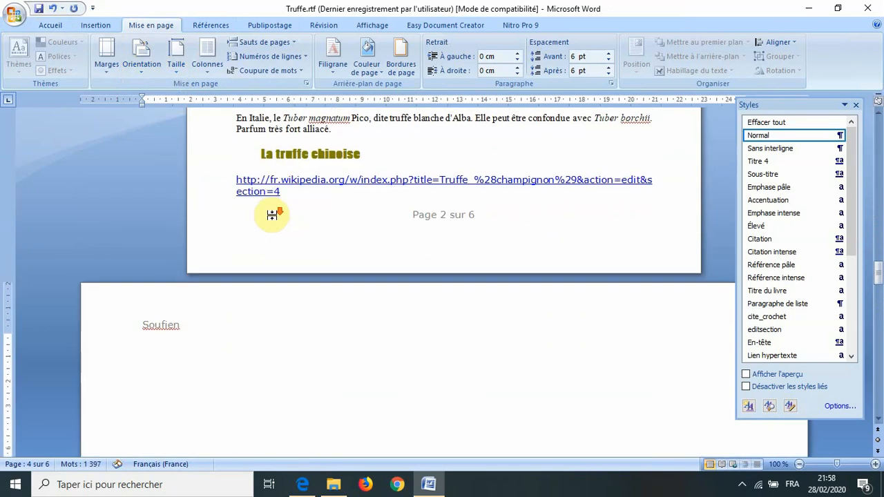
{"action": "scroll", "coordinate": [272, 216], "scroll_direction": "down", "scroll_amount": 3}
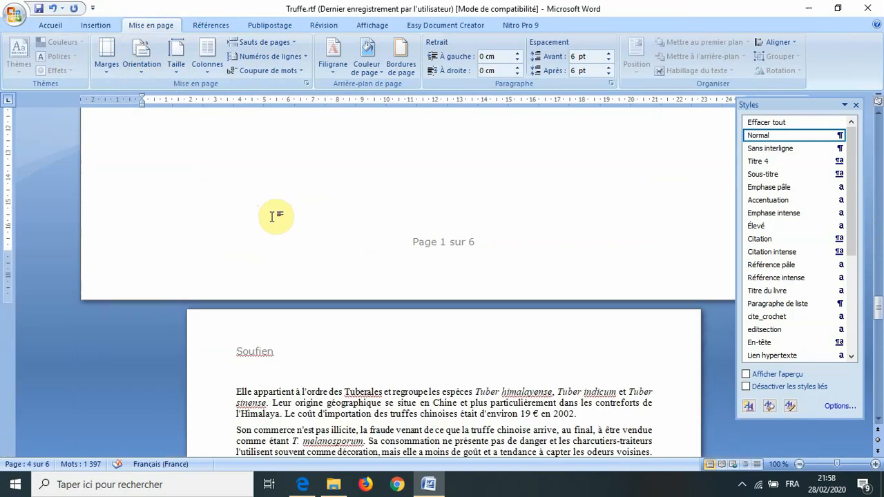
{"action": "scroll", "coordinate": [276, 216], "scroll_direction": "up", "scroll_amount": 10}
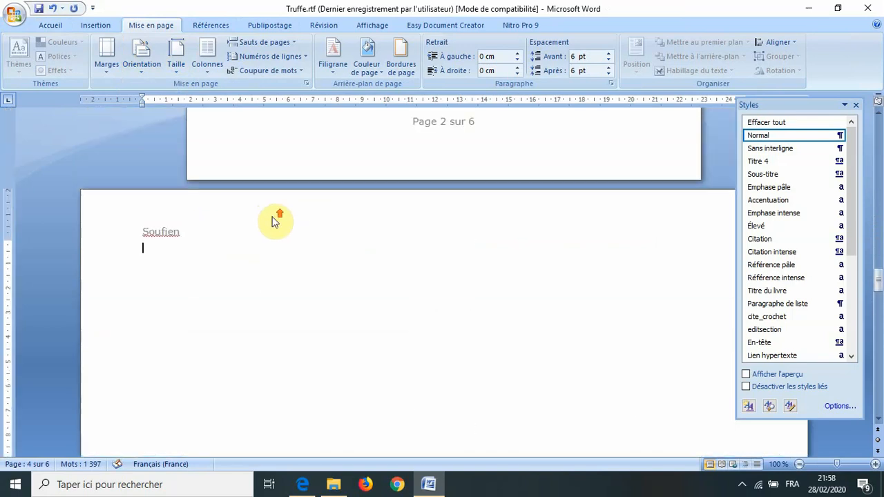
{"action": "scroll", "coordinate": [275, 222], "scroll_direction": "up", "scroll_amount": 10}
{"action": "scroll", "coordinate": [277, 216], "scroll_direction": "down", "scroll_amount": 7}
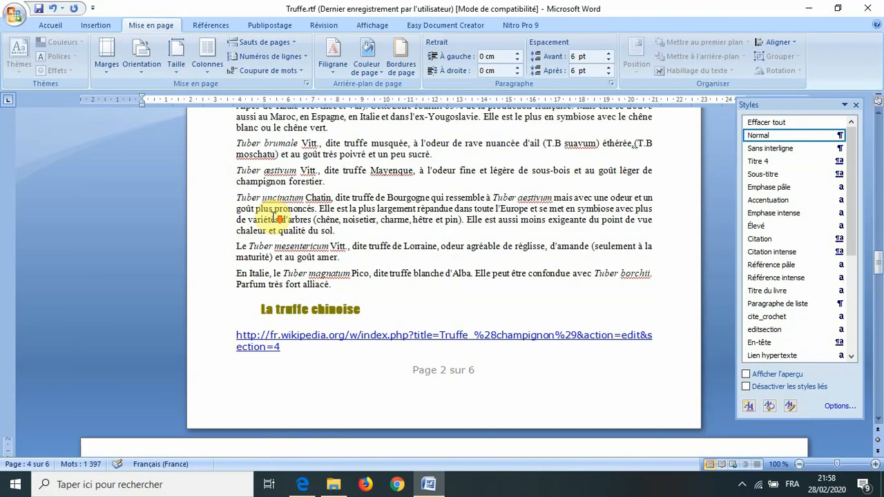
{"action": "scroll", "coordinate": [276, 216], "scroll_direction": "down", "scroll_amount": 12}
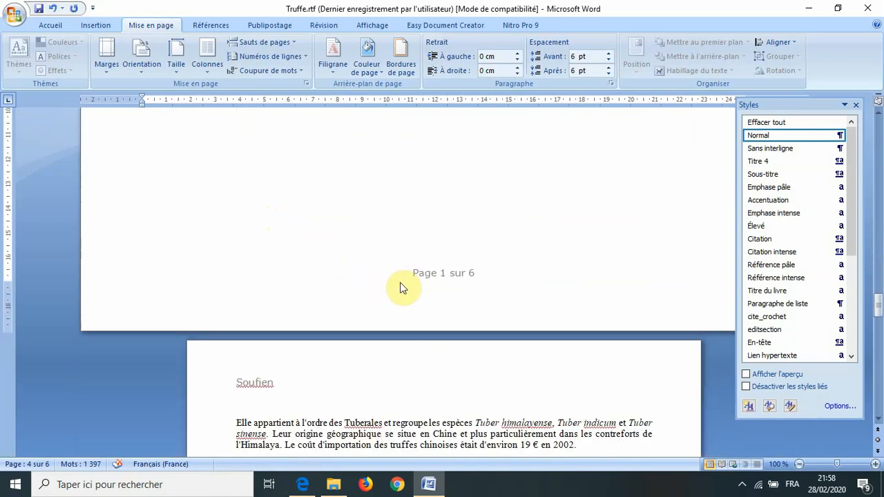
{"action": "scroll", "coordinate": [404, 283], "scroll_direction": "up", "scroll_amount": 12}
{"action": "scroll", "coordinate": [409, 282], "scroll_direction": "up", "scroll_amount": 15}
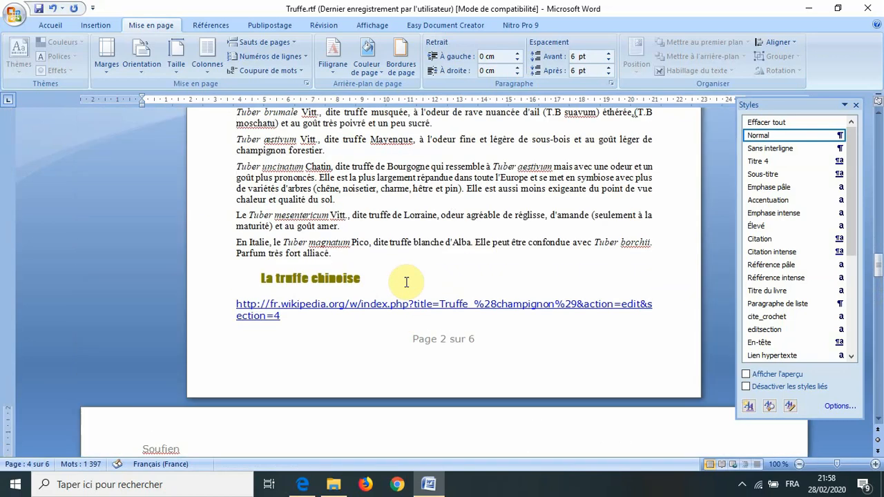
{"action": "scroll", "coordinate": [412, 282], "scroll_direction": "down", "scroll_amount": 20}
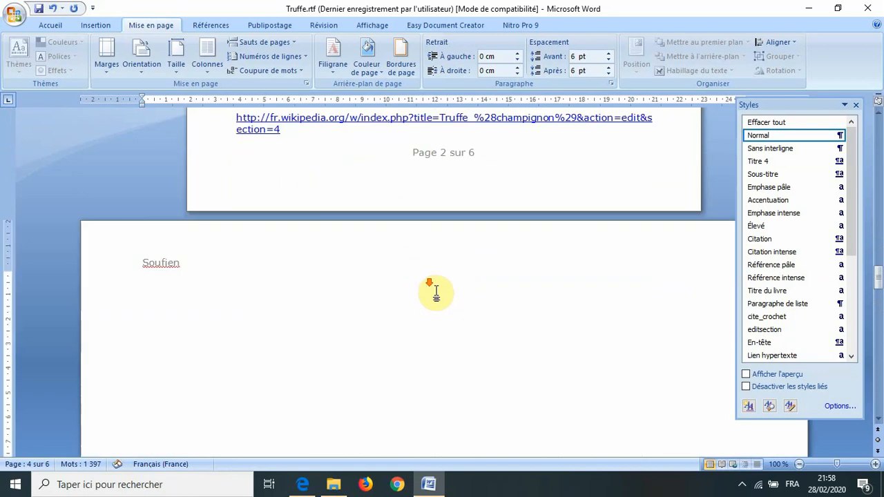
{"action": "scroll", "coordinate": [445, 304], "scroll_direction": "down", "scroll_amount": 9}
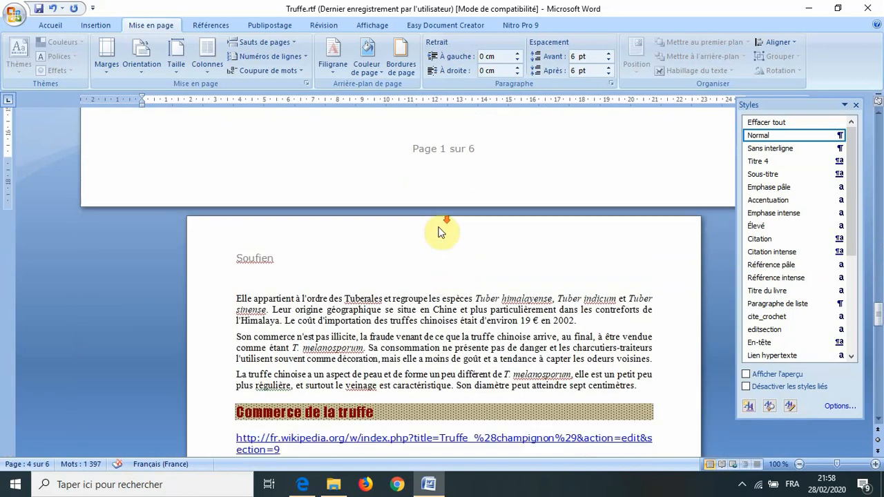
{"action": "scroll", "coordinate": [440, 228], "scroll_direction": "up", "scroll_amount": 8}
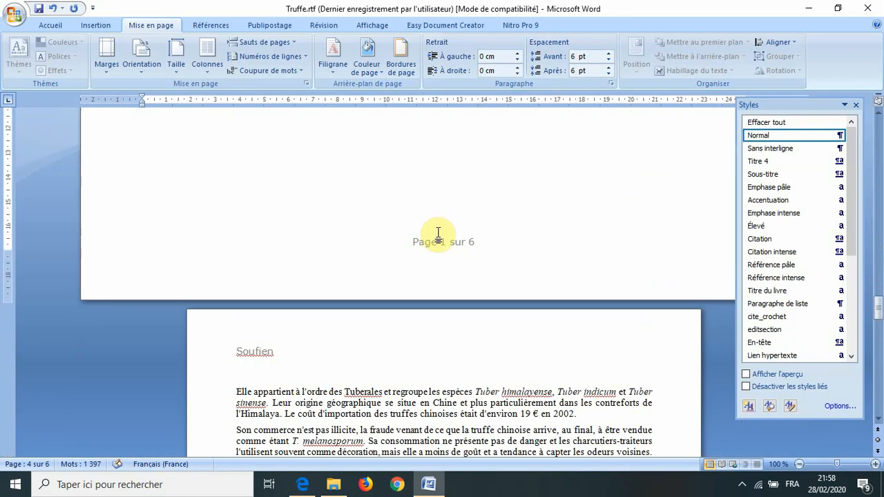
Set the page numbering in the landscape page's footer to continue from the previous section
{"action": "double_click", "coordinate": [446, 244]}
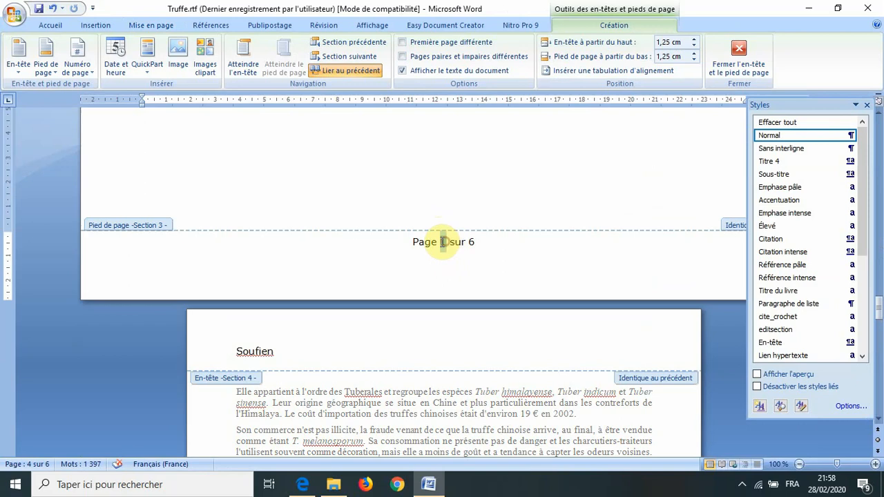
{"action": "left_click", "coordinate": [97, 26]}
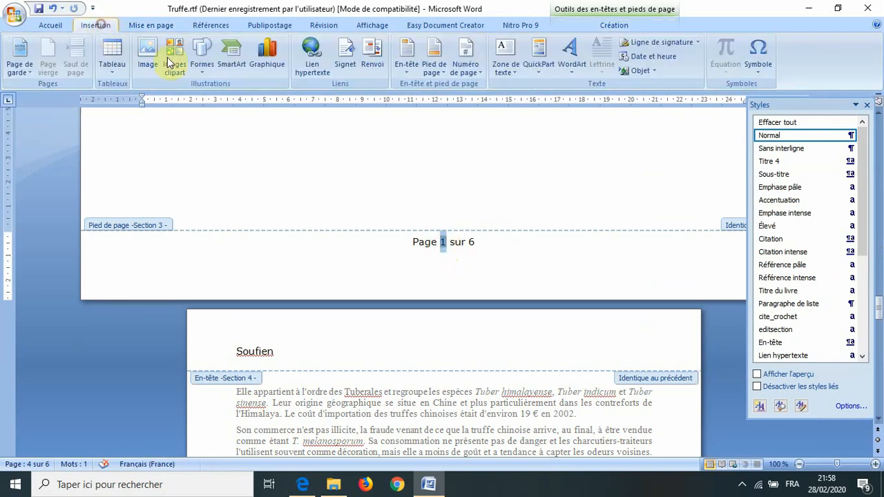
{"action": "left_click", "coordinate": [465, 64]}
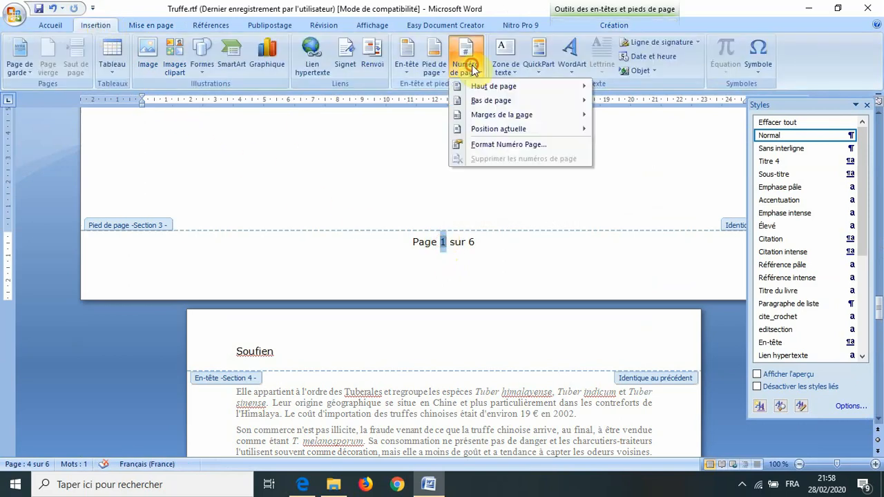
{"action": "left_click", "coordinate": [495, 145]}
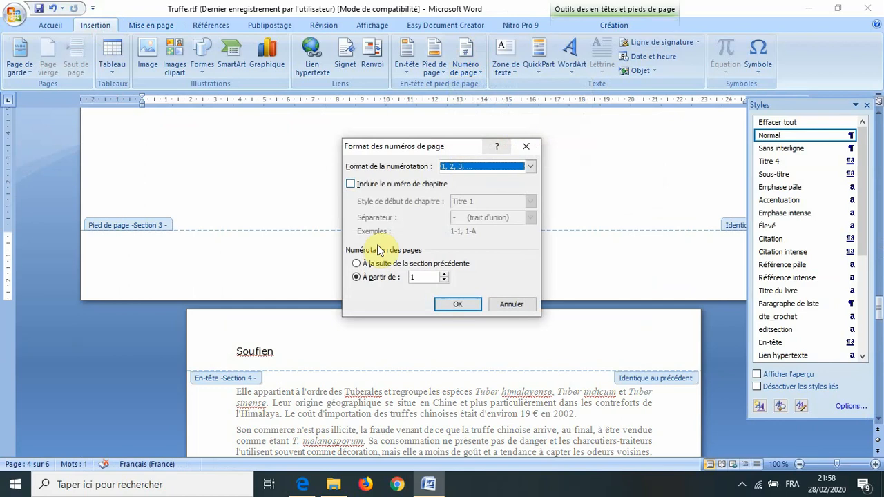
{"action": "double_click", "coordinate": [443, 274]}
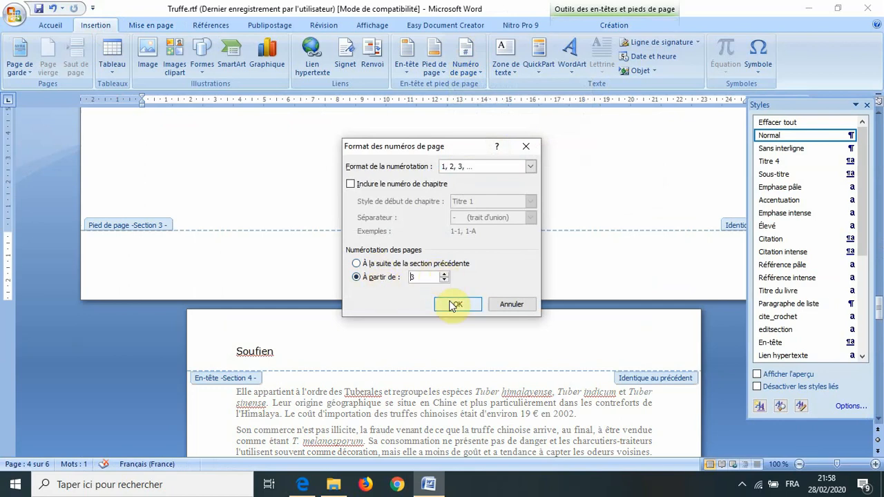
{"action": "left_click", "coordinate": [357, 264]}
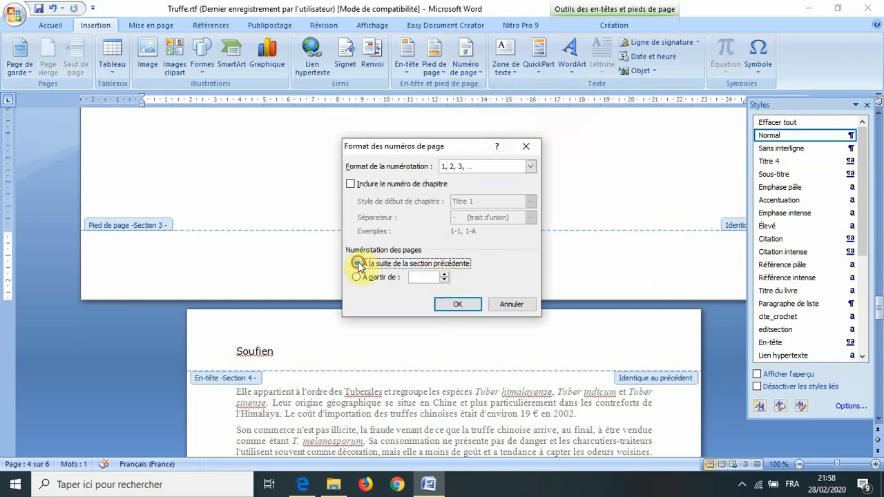
{"action": "left_click", "coordinate": [456, 305]}
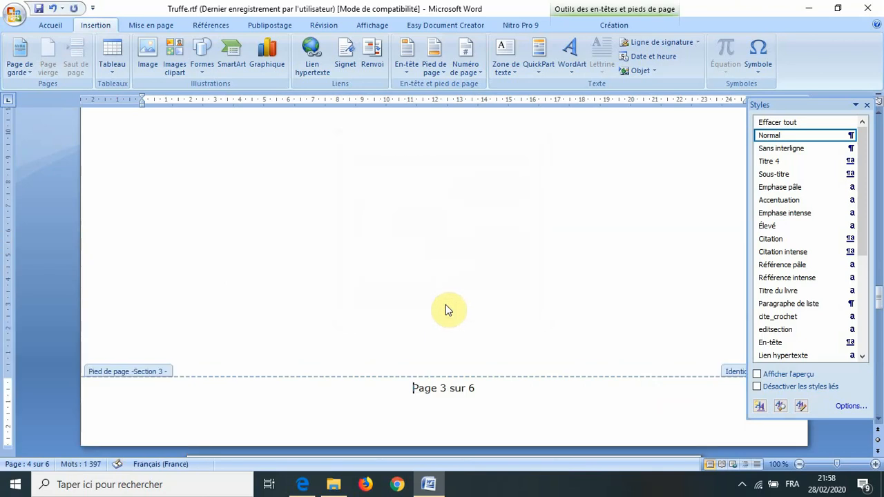
Make the page numbering of the section after the landscape page follow on from the previous section, and leave footer editing
{"action": "scroll", "coordinate": [446, 304], "scroll_direction": "down", "scroll_amount": 10}
{"action": "scroll", "coordinate": [449, 314], "scroll_direction": "down", "scroll_amount": 15}
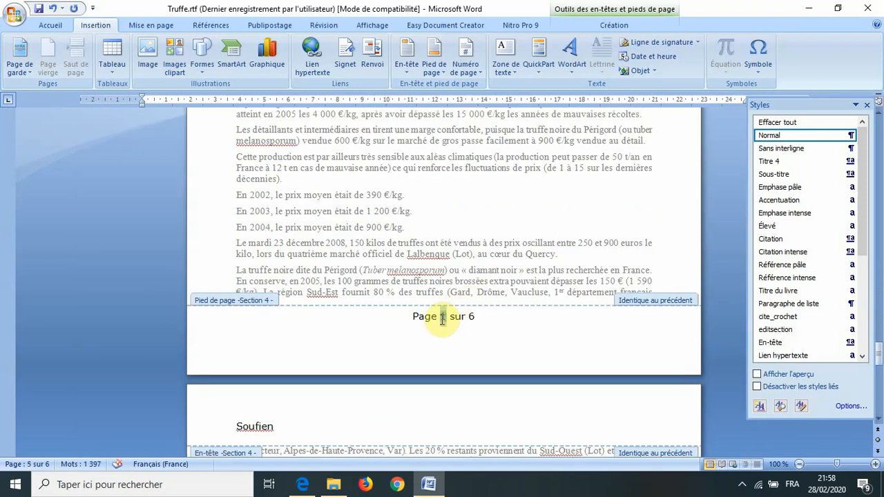
{"action": "double_click", "coordinate": [442, 317]}
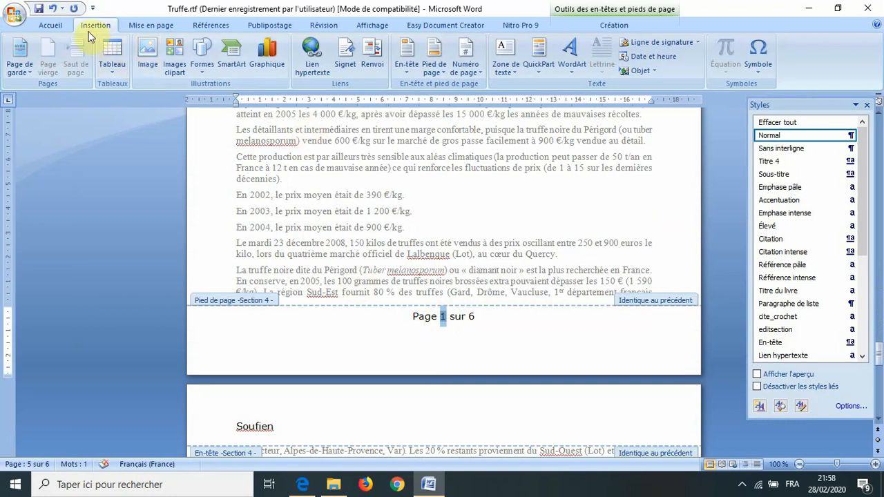
{"action": "left_click", "coordinate": [462, 67]}
{"action": "left_click", "coordinate": [480, 145]}
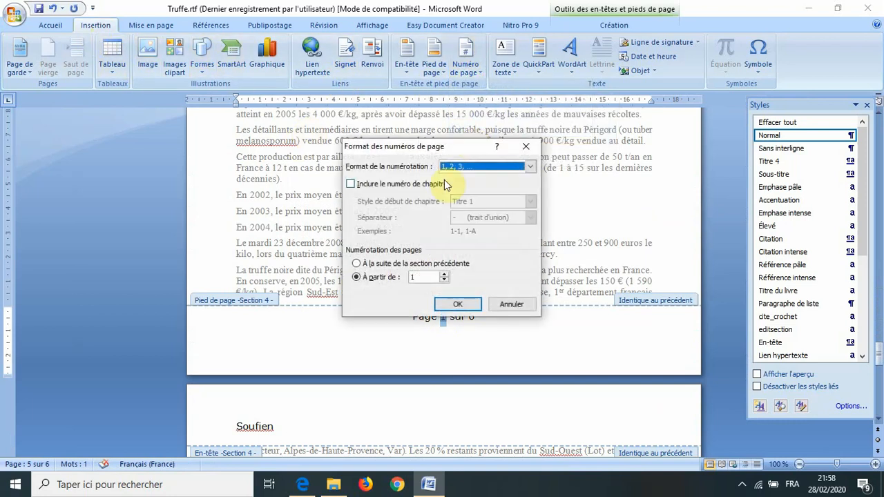
{"action": "left_click", "coordinate": [356, 263]}
{"action": "left_click", "coordinate": [457, 304]}
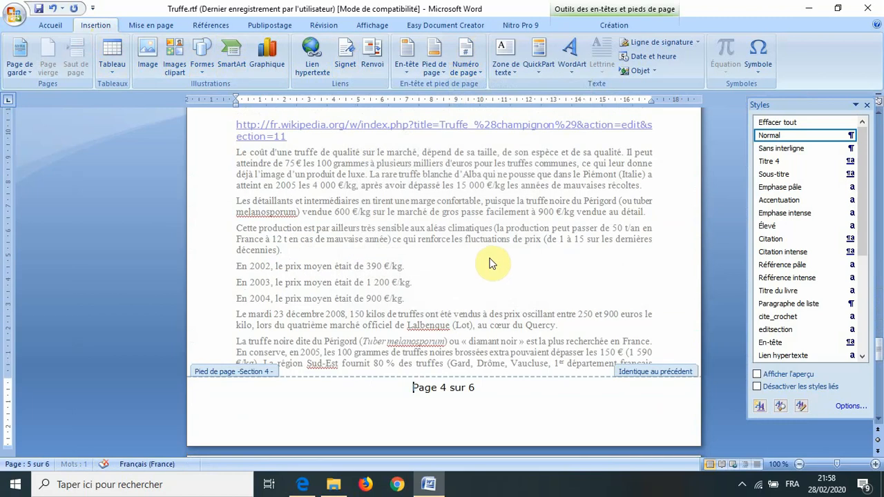
{"action": "scroll", "coordinate": [378, 257], "scroll_direction": "up", "scroll_amount": 10}
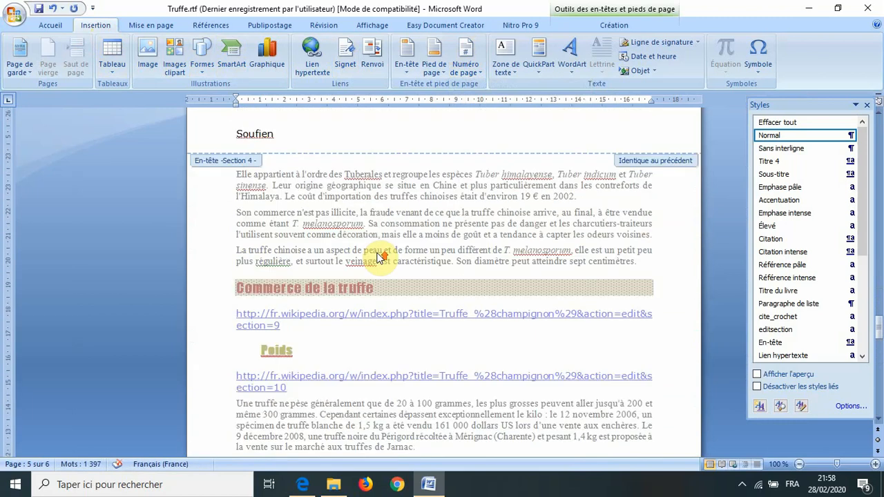
{"action": "scroll", "coordinate": [379, 257], "scroll_direction": "up", "scroll_amount": 15}
{"action": "scroll", "coordinate": [378, 253], "scroll_direction": "up", "scroll_amount": 6}
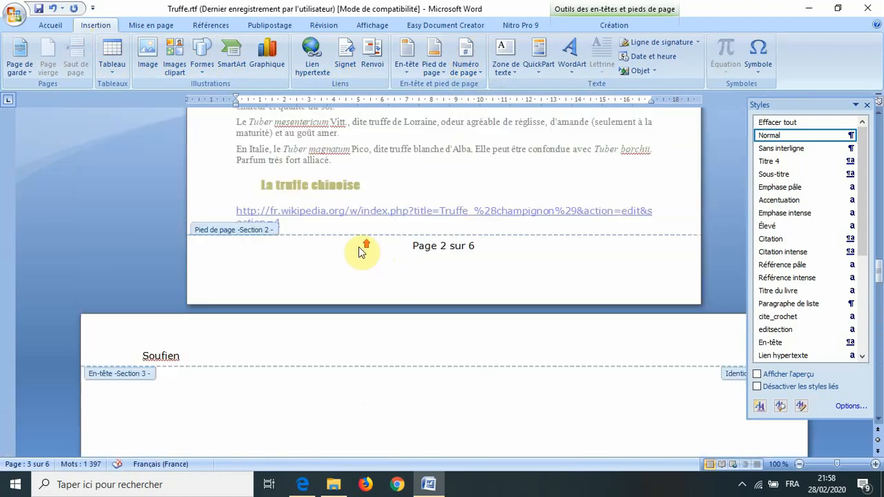
{"action": "double_click", "coordinate": [357, 247]}
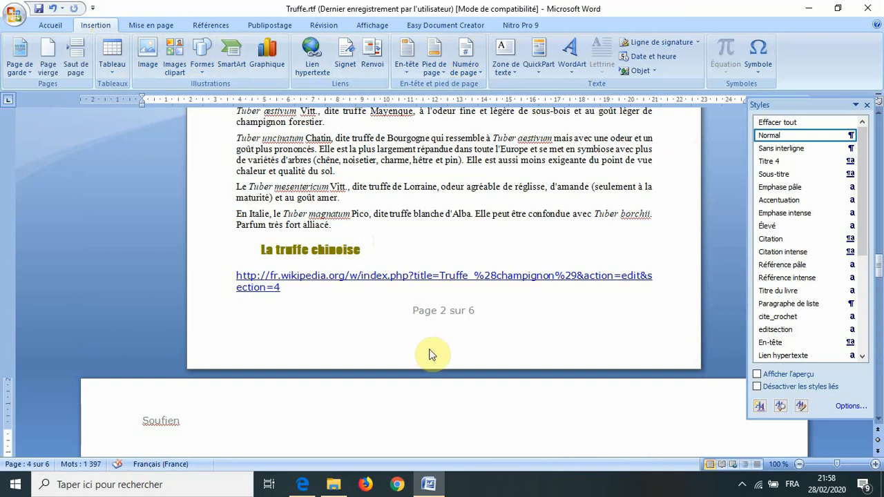
Consult the TP 2 instructions in Edge for the next requirement, and return to the beginning of the document in Word
{"action": "left_click", "coordinate": [303, 484]}
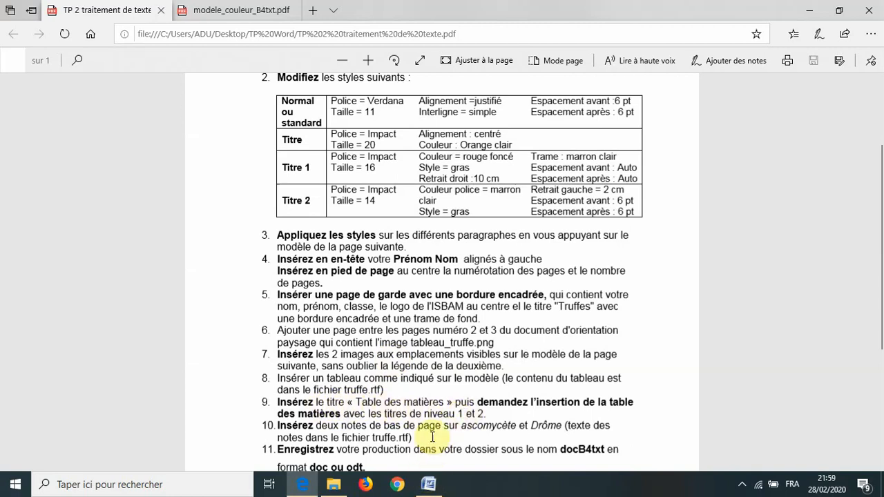
{"action": "left_click", "coordinate": [426, 486]}
{"action": "scroll", "coordinate": [436, 359], "scroll_direction": "up", "scroll_amount": 10}
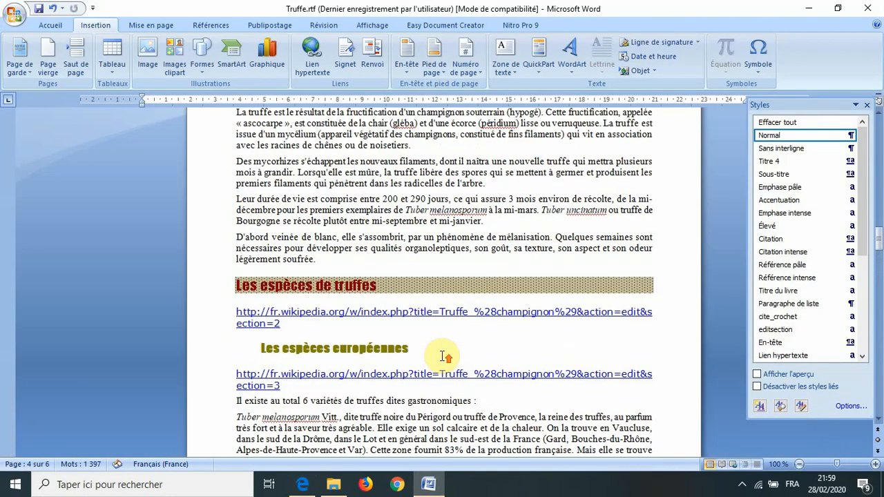
{"action": "scroll", "coordinate": [445, 355], "scroll_direction": "up", "scroll_amount": 20}
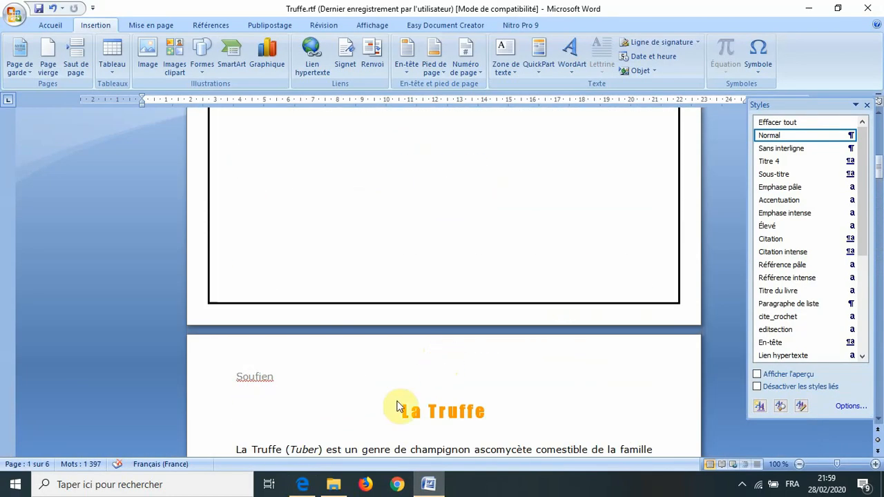
Insert a page break before the "La Truffe" title to create an empty page after the cover page
{"action": "left_click", "coordinate": [399, 409]}
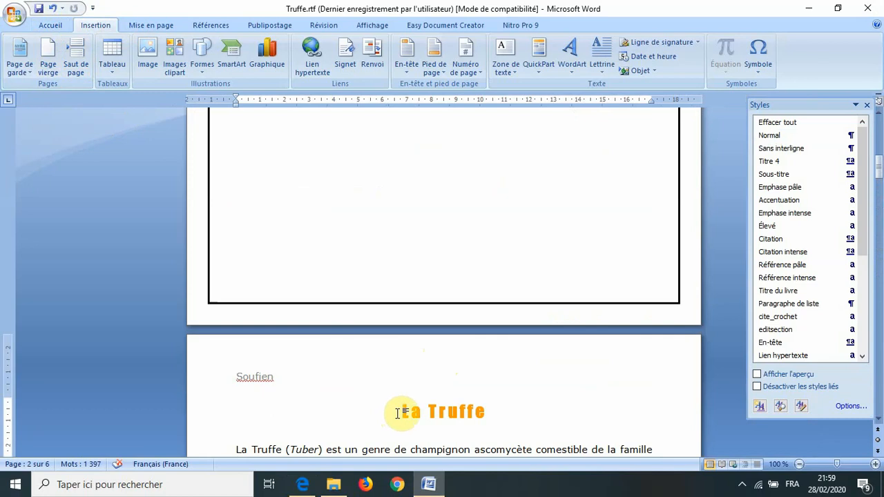
{"action": "left_click", "coordinate": [76, 66]}
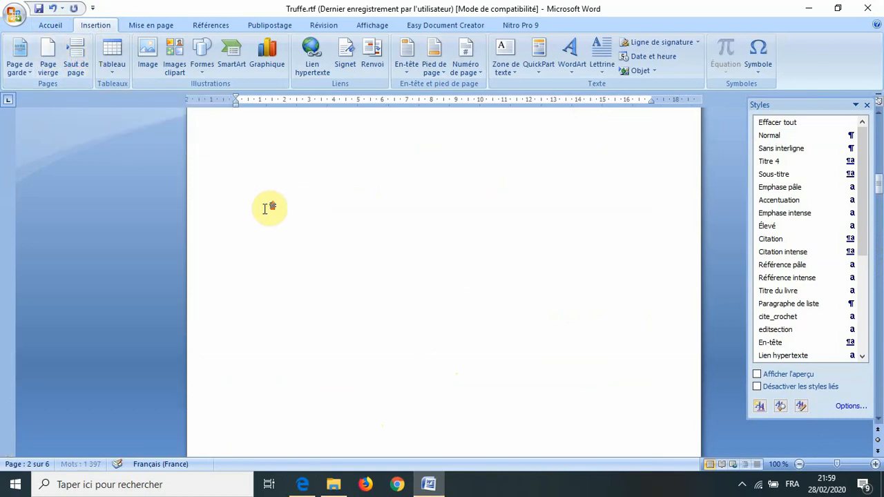
{"action": "scroll", "coordinate": [270, 207], "scroll_direction": "up", "scroll_amount": 3}
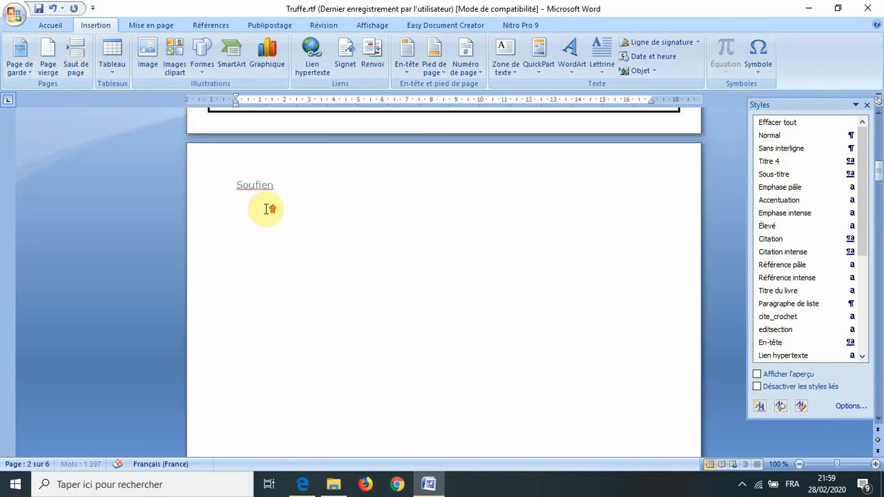
Insert the predefined "Table automatique 2" table of contents on the empty page before the "La Truffe" title
{"action": "left_click", "coordinate": [265, 252]}
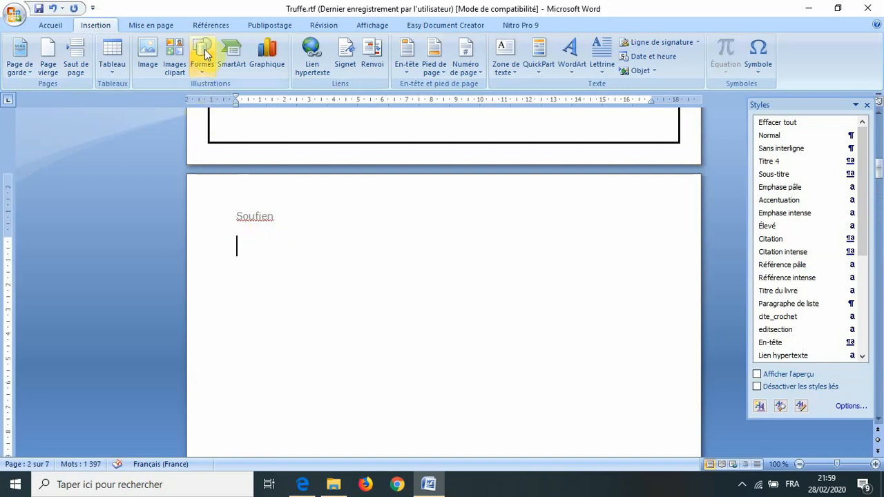
{"action": "left_click", "coordinate": [215, 28]}
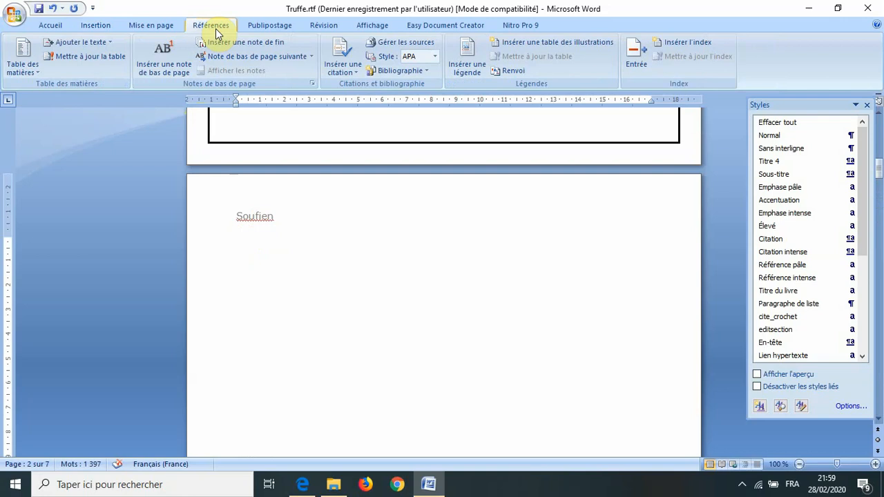
{"action": "left_click", "coordinate": [32, 72]}
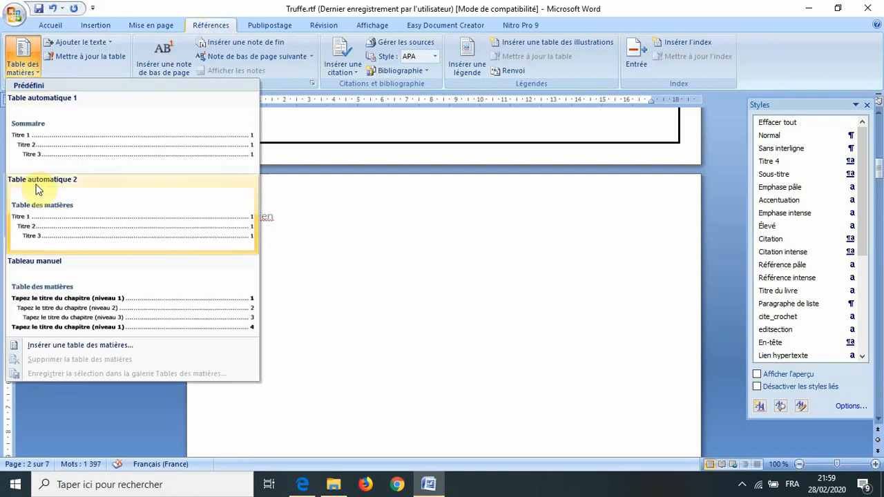
{"action": "left_click", "coordinate": [44, 218]}
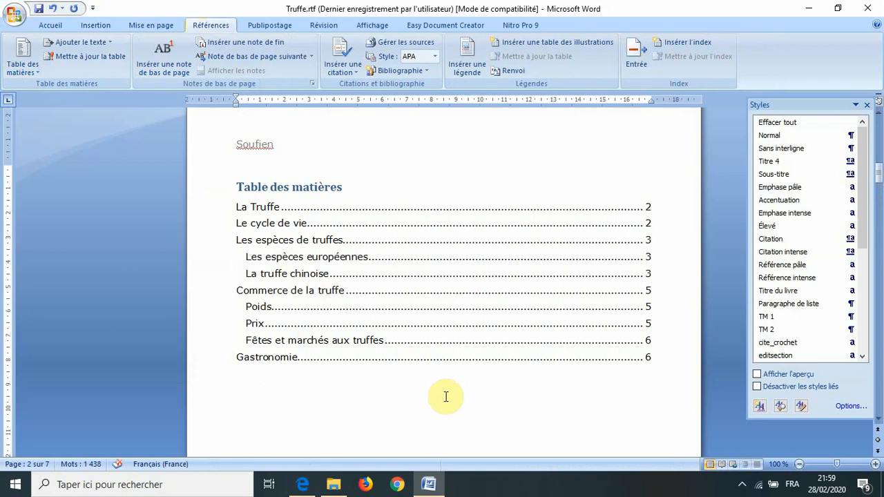
{"action": "scroll", "coordinate": [445, 397], "scroll_direction": "down", "scroll_amount": 12}
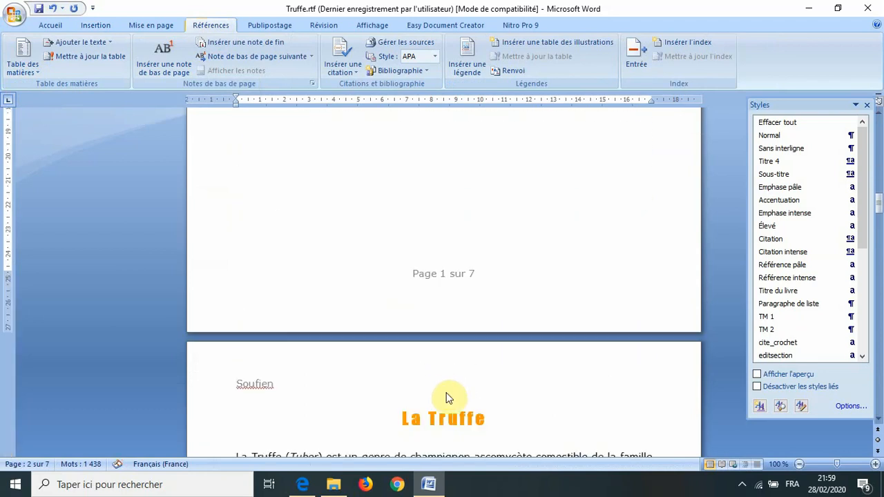
Check the footnote requirement in the TP 2 instructions in Edge, and add the footnote "azerty" after "ascomycète" in Word
{"action": "left_click", "coordinate": [303, 484]}
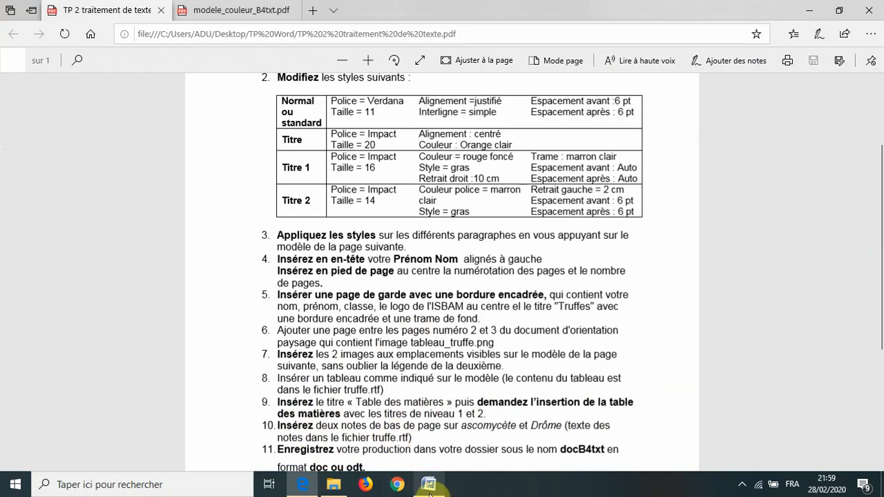
{"action": "left_click", "coordinate": [427, 486]}
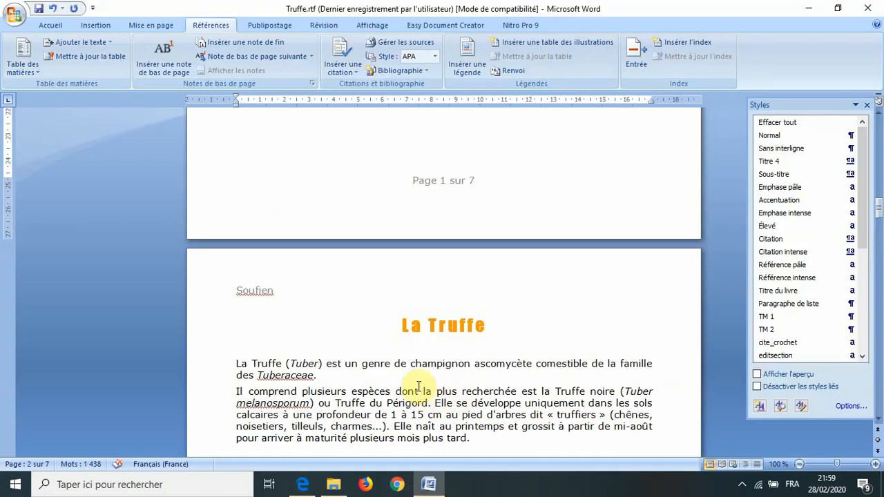
{"action": "left_click", "coordinate": [531, 363]}
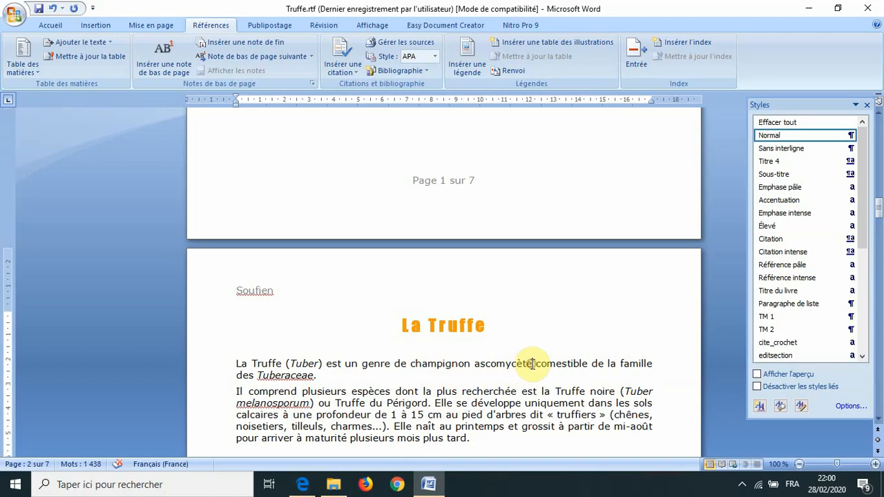
{"action": "left_click", "coordinate": [172, 64]}
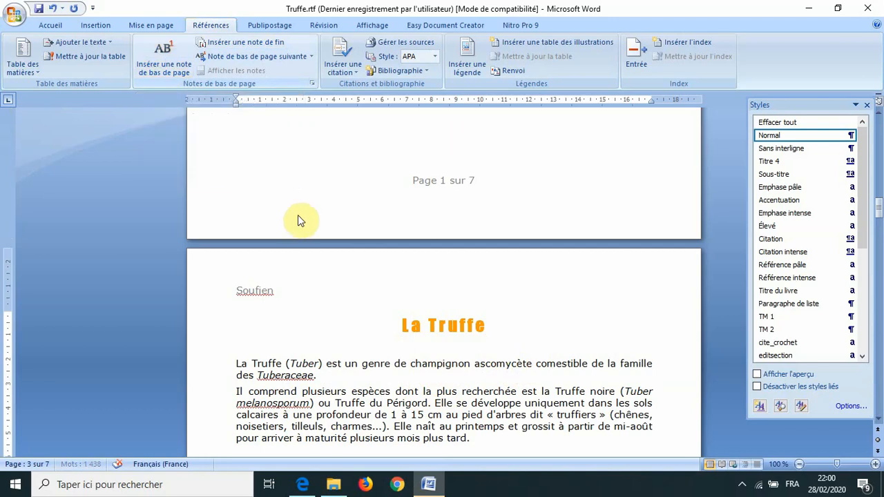
{"action": "type", "text": "azerty"}
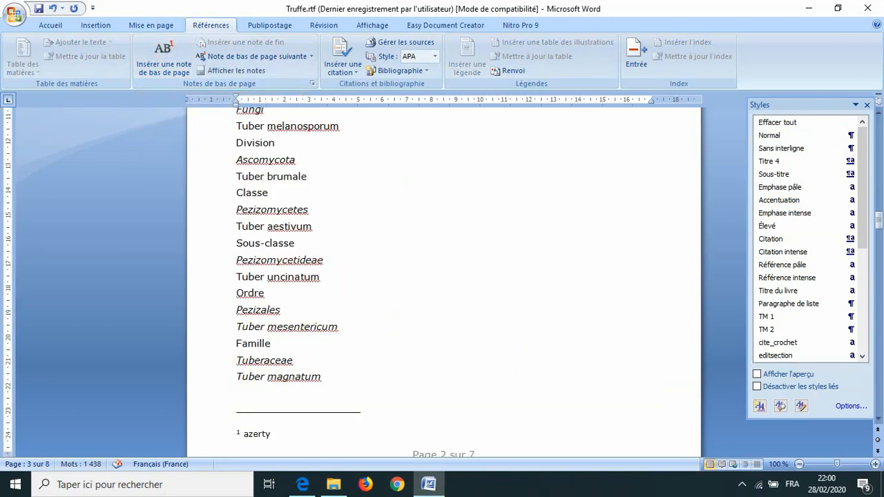
{"action": "scroll", "coordinate": [430, 307], "scroll_direction": "up", "scroll_amount": 12}
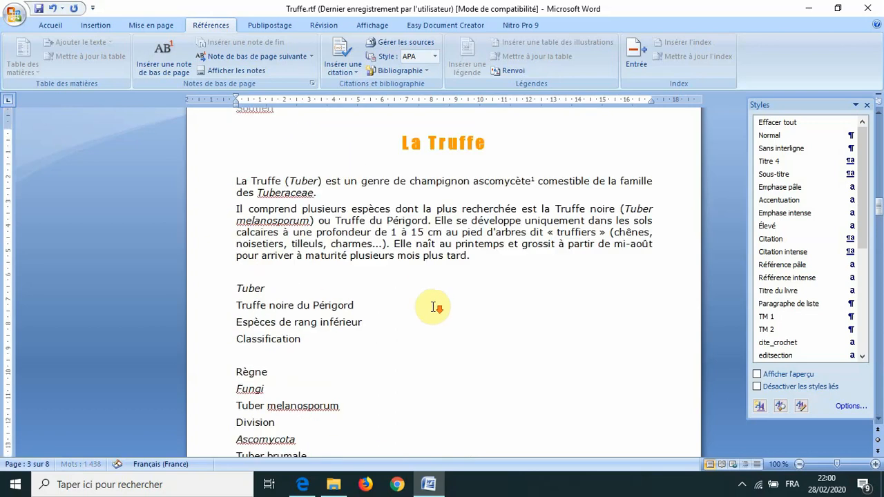
Consult modele_couleur_B4txt.pdf in Edge for the first image's placement, and insert the truffle picture before the "La Truffe" title in Word
{"action": "left_click", "coordinate": [302, 485]}
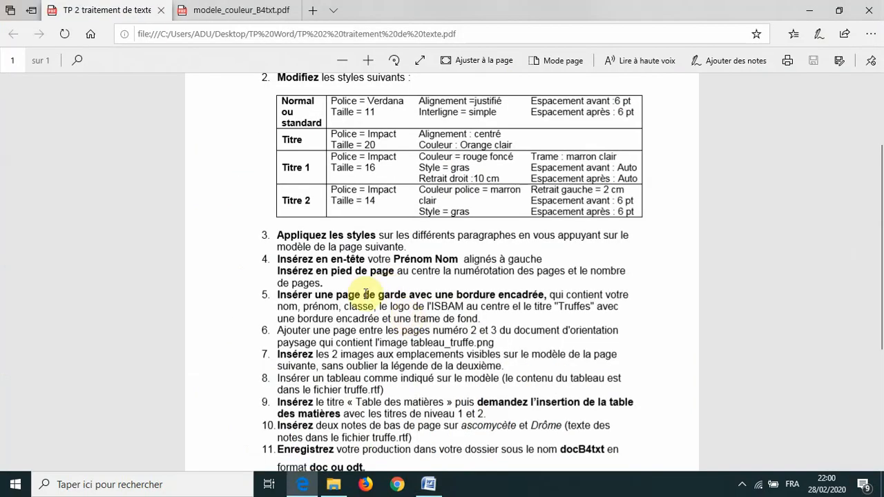
{"action": "left_click", "coordinate": [260, 19]}
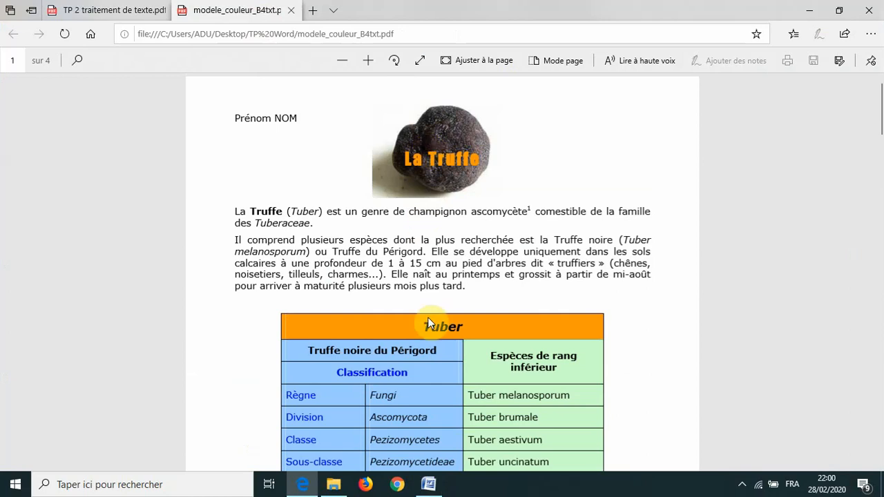
{"action": "left_click", "coordinate": [428, 484]}
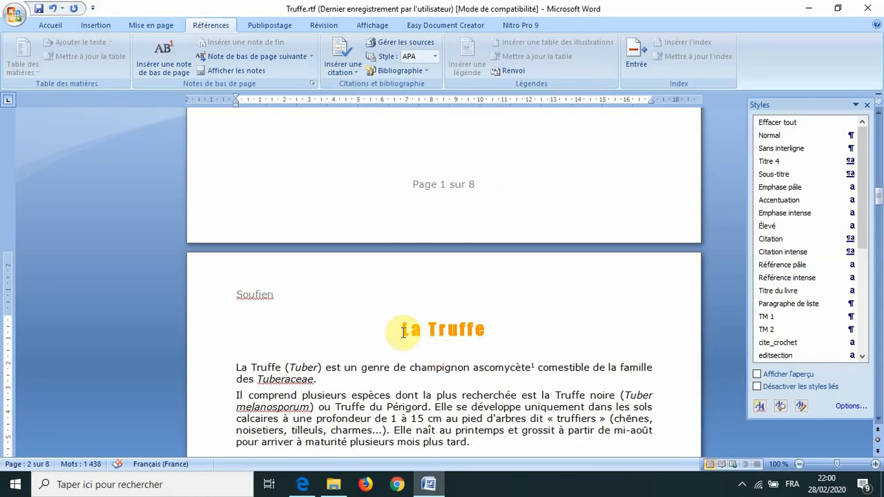
{"action": "left_click", "coordinate": [401, 330]}
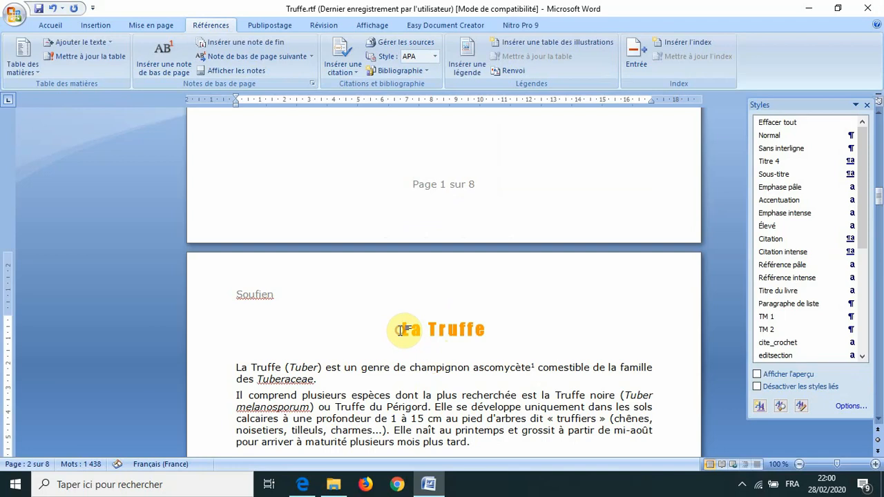
{"action": "left_click", "coordinate": [100, 27]}
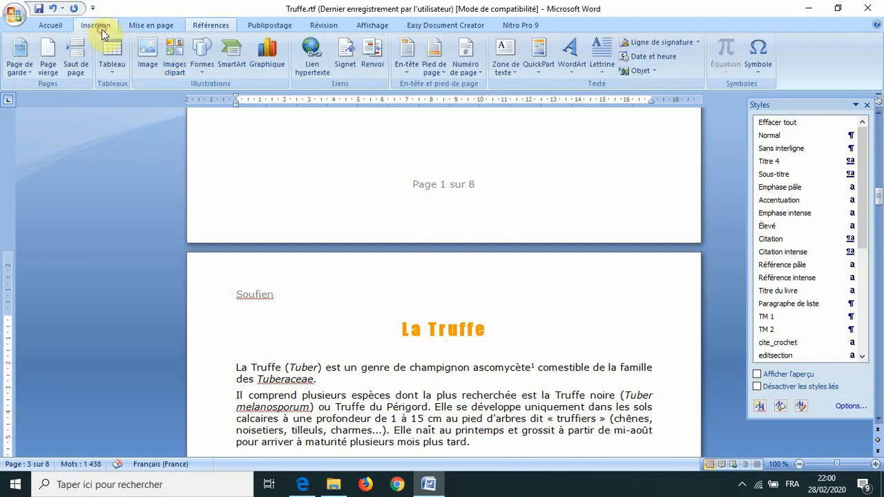
{"action": "left_click", "coordinate": [147, 59]}
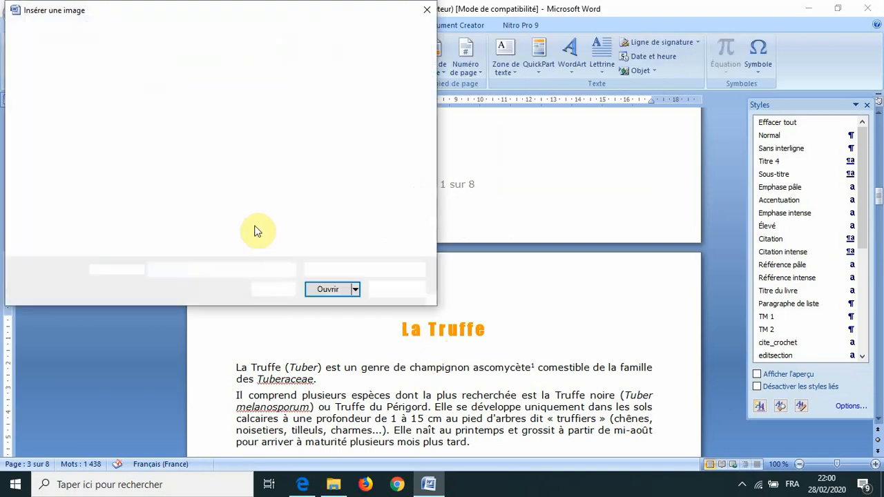
{"action": "double_click", "coordinate": [158, 116]}
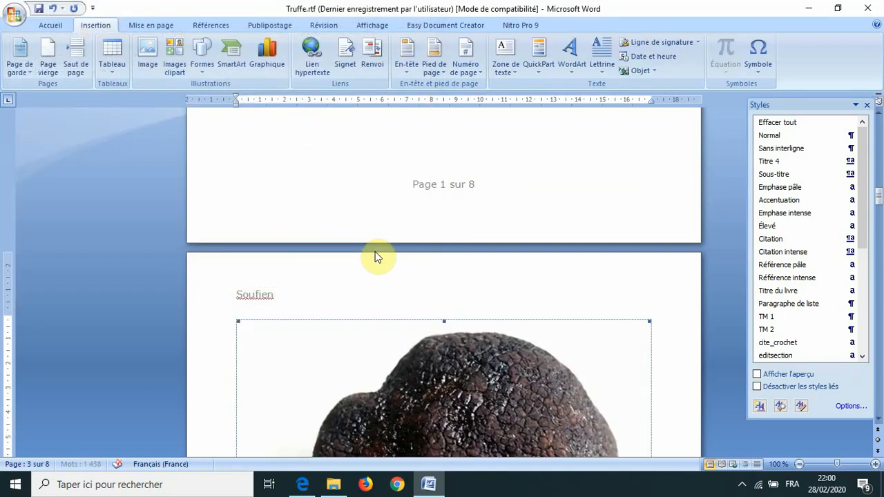
Shrink the truffle picture proportionally to about 3.02 cm high and 4.02 cm wide
{"action": "scroll", "coordinate": [560, 331], "scroll_direction": "down", "scroll_amount": 6}
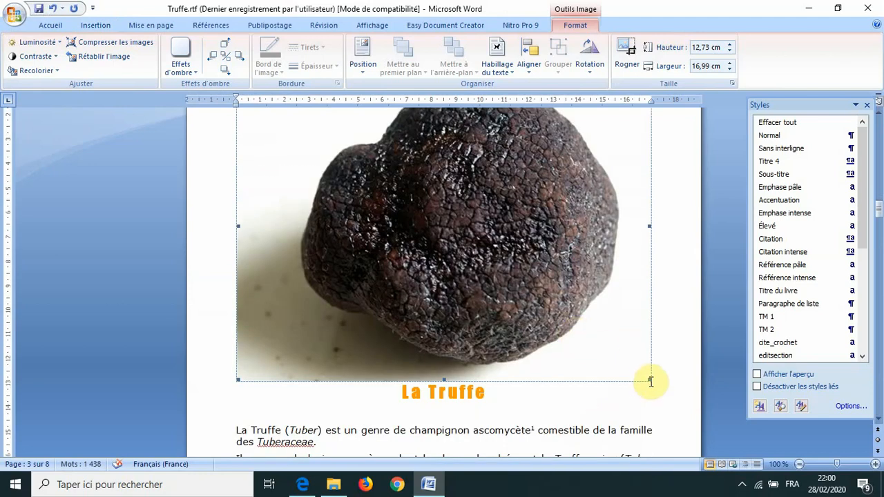
{"action": "left_click_drag", "start_coordinate": [649, 380], "coordinate": [331, 183]}
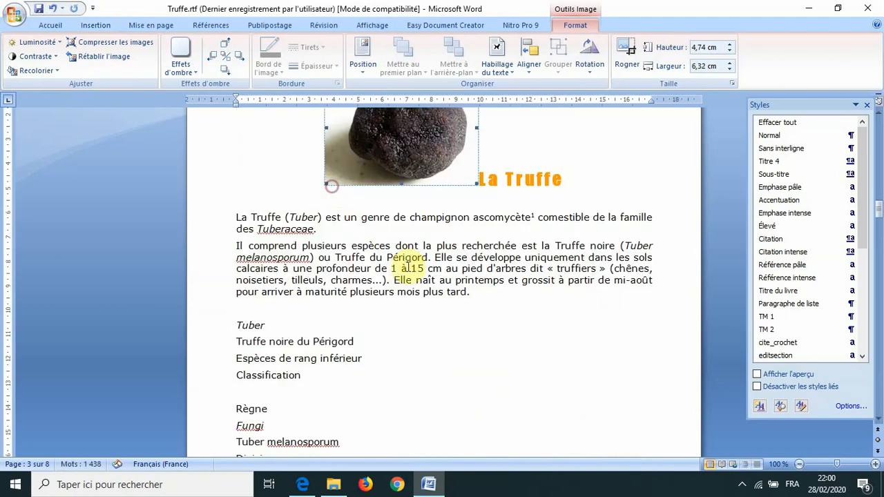
{"action": "scroll", "coordinate": [428, 276], "scroll_direction": "up", "scroll_amount": 3}
{"action": "left_click_drag", "start_coordinate": [475, 308], "coordinate": [418, 270]}
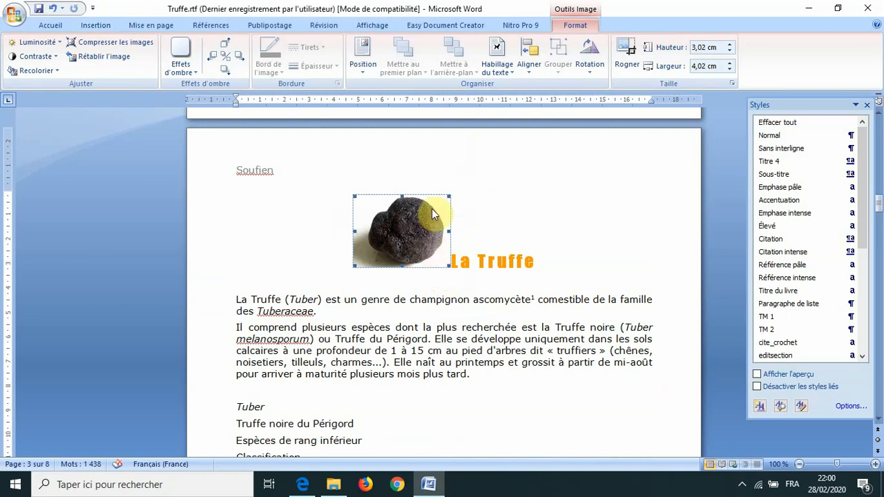
Set the truffle picture's text wrapping to "Derrière le texte" and centre the picture behind the "La Truffe" title
{"action": "left_click", "coordinate": [507, 72]}
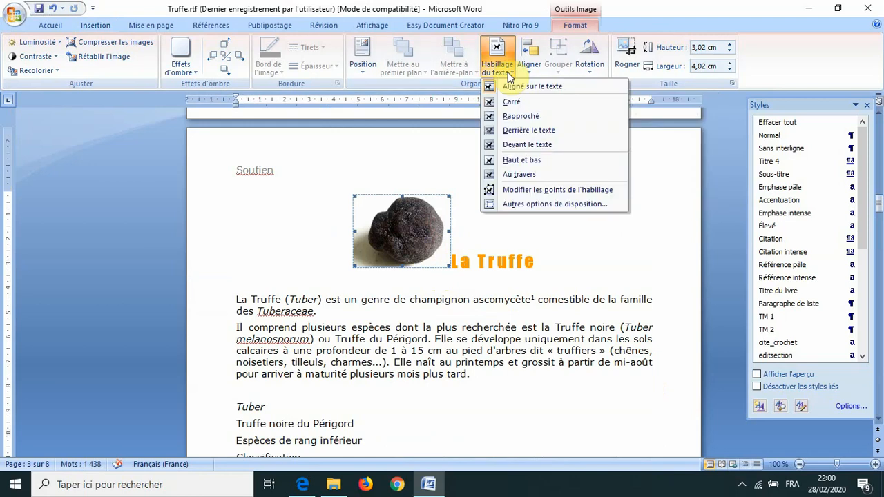
{"action": "left_click", "coordinate": [544, 131]}
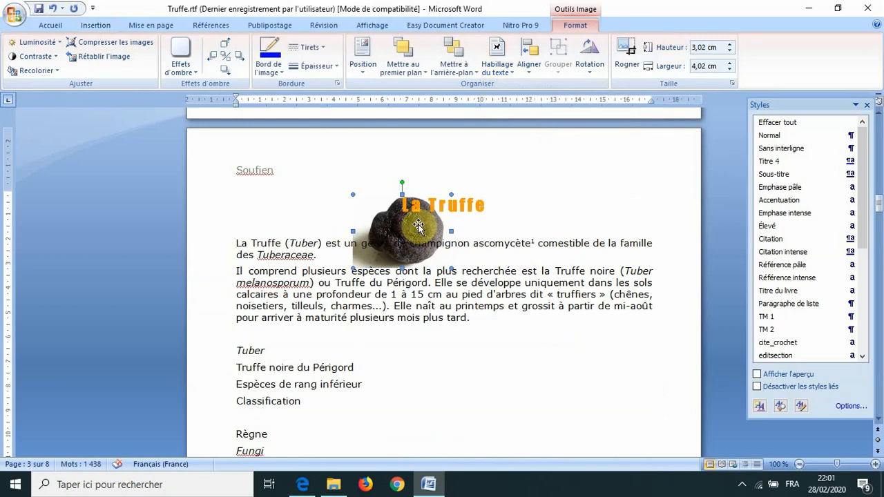
{"action": "left_click_drag", "start_coordinate": [418, 227], "coordinate": [456, 193]}
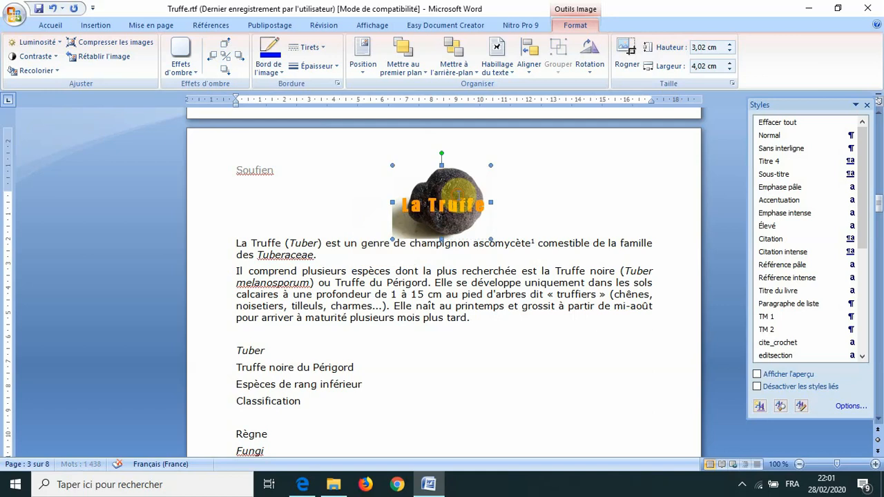
Add an empty paragraph between the "La Truffe" title and the introductory paragraph to clear the picture
{"action": "left_click", "coordinate": [235, 242]}
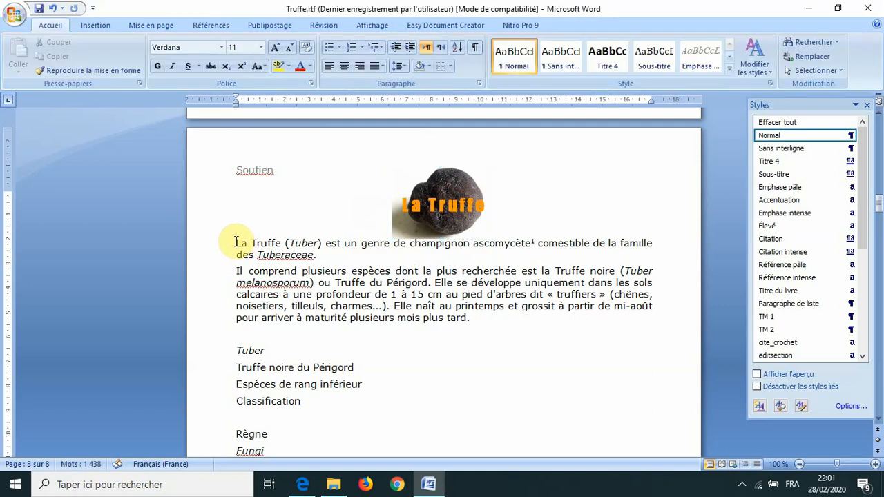
{"action": "key", "text": "Return"}
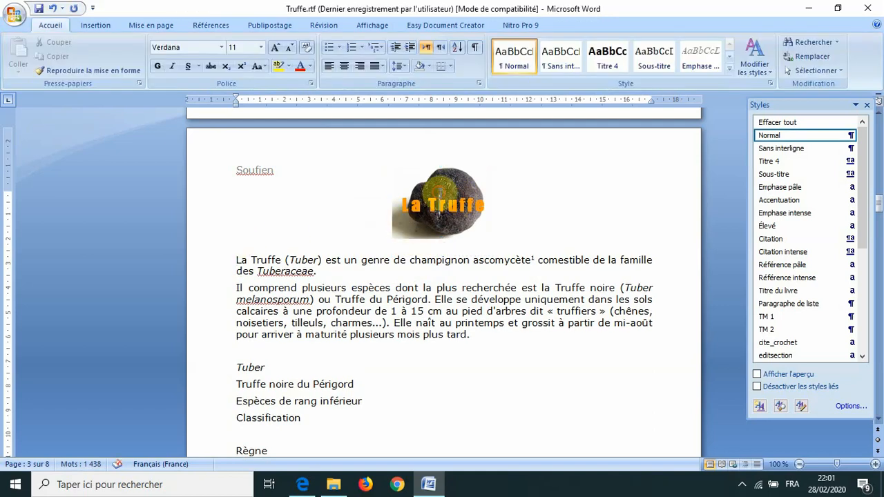
{"action": "left_click", "coordinate": [442, 203]}
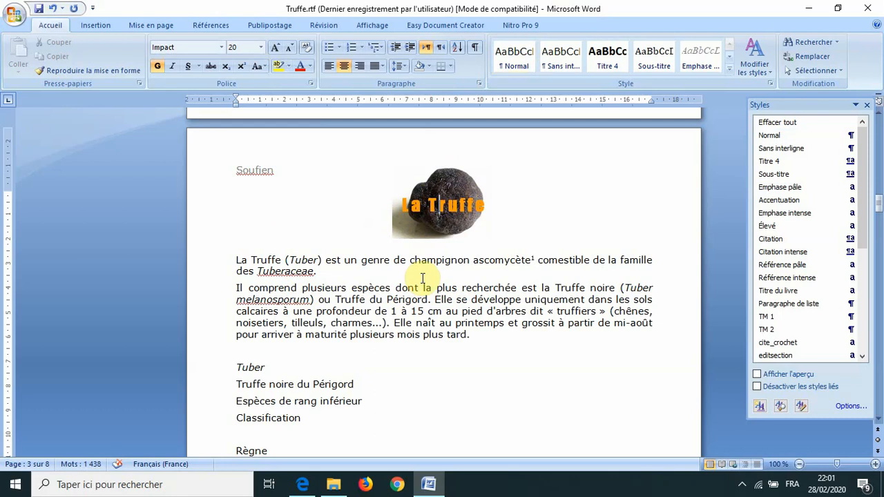
Review the colour model and the TP 2 instructions in Edge, and return to the "Le cycle de vie" section in Word
{"action": "left_click", "coordinate": [303, 483]}
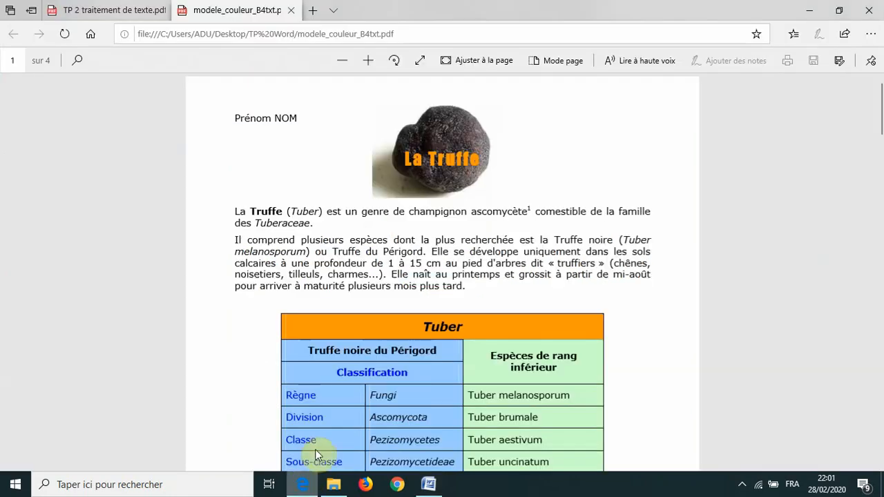
{"action": "scroll", "coordinate": [453, 252], "scroll_direction": "down", "scroll_amount": 5}
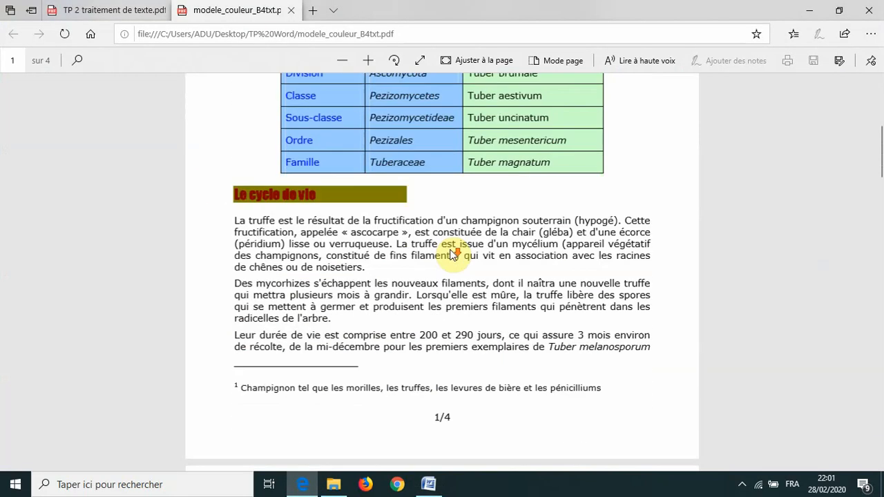
{"action": "scroll", "coordinate": [453, 252], "scroll_direction": "down", "scroll_amount": 5}
{"action": "left_click", "coordinate": [140, 13]}
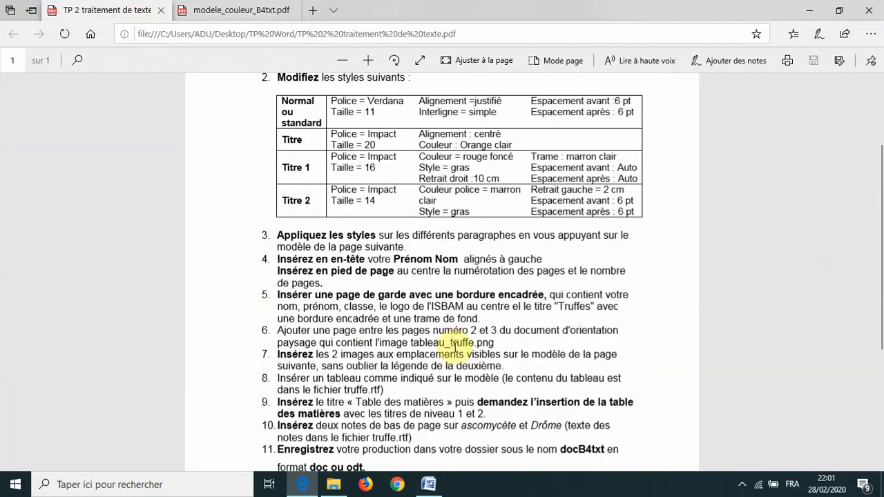
{"action": "left_click", "coordinate": [428, 484]}
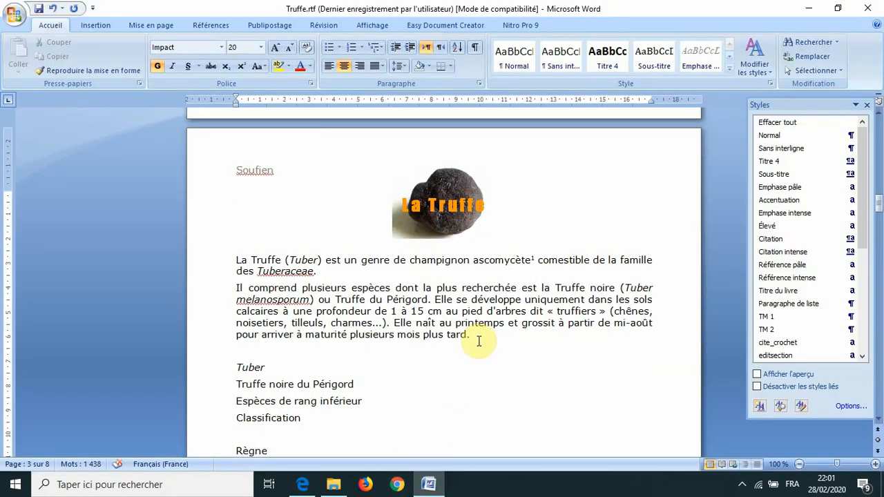
{"action": "scroll", "coordinate": [478, 341], "scroll_direction": "down", "scroll_amount": 15}
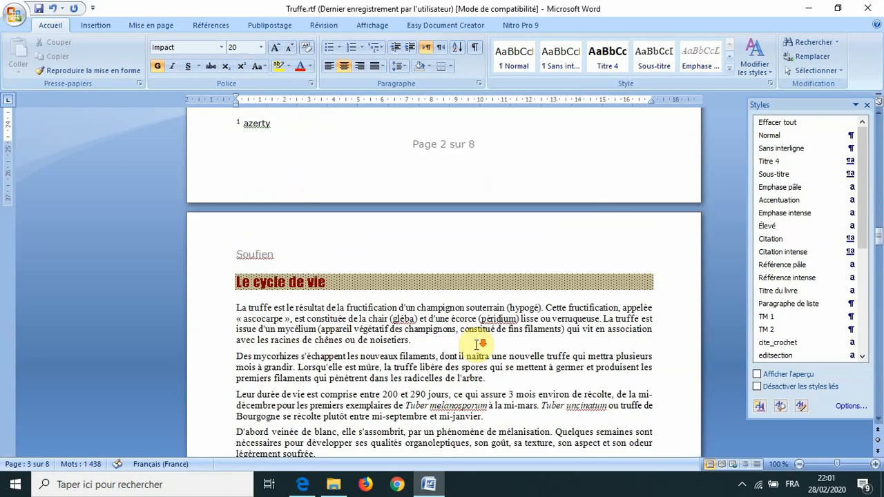
Insert a table with 6 rows and 5 columns at the start of the empty landscape page
{"action": "scroll", "coordinate": [479, 343], "scroll_direction": "down", "scroll_amount": 7}
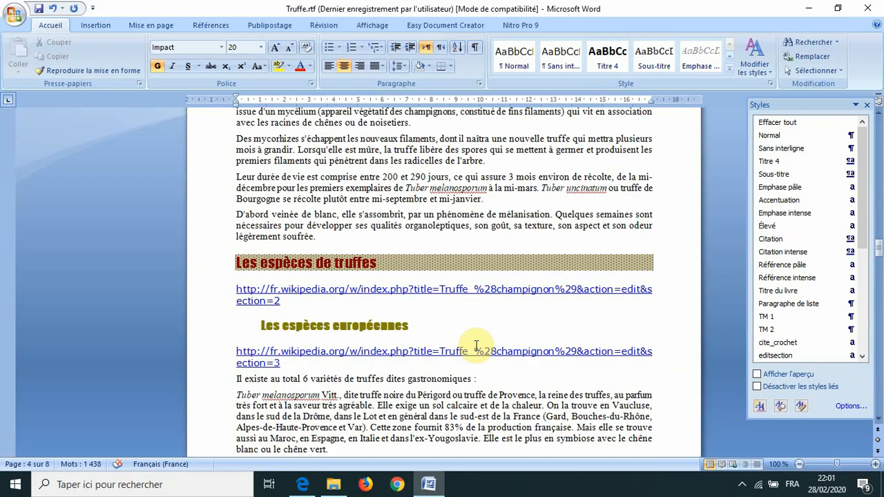
{"action": "scroll", "coordinate": [476, 345], "scroll_direction": "down", "scroll_amount": 5}
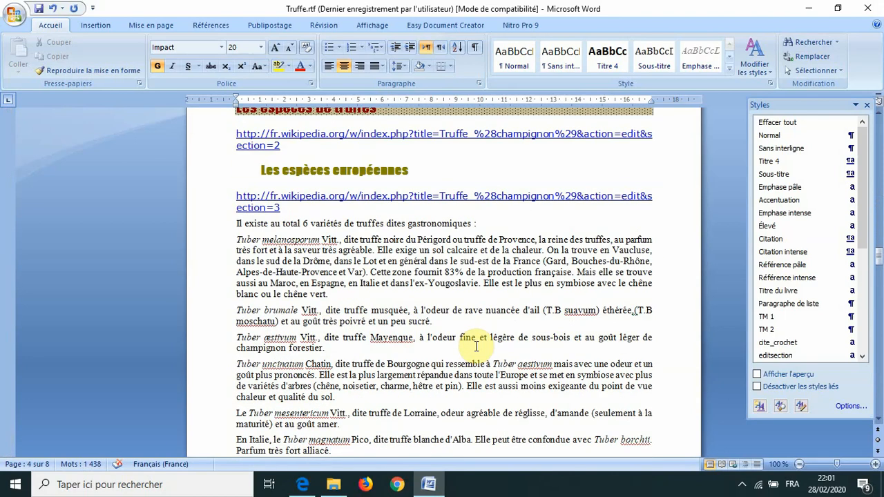
{"action": "middle_click", "coordinate": [476, 346]}
{"action": "scroll", "coordinate": [482, 344], "scroll_direction": "down", "scroll_amount": 6}
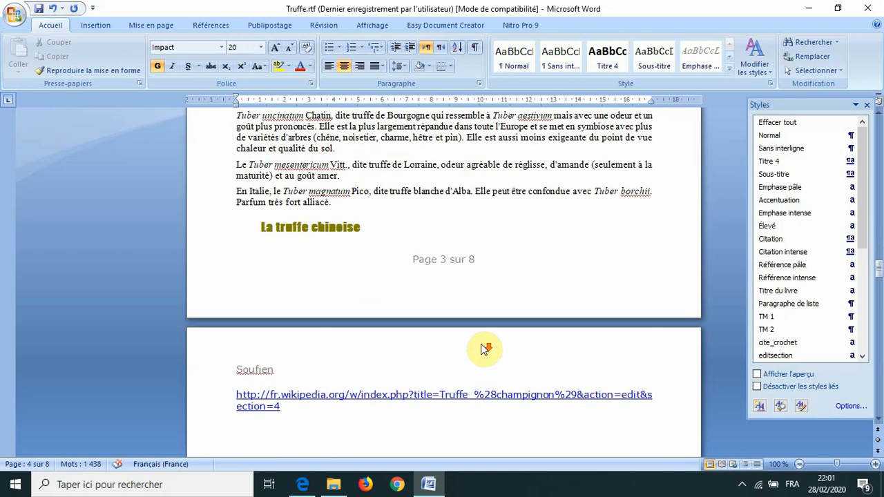
{"action": "scroll", "coordinate": [483, 343], "scroll_direction": "down", "scroll_amount": 5}
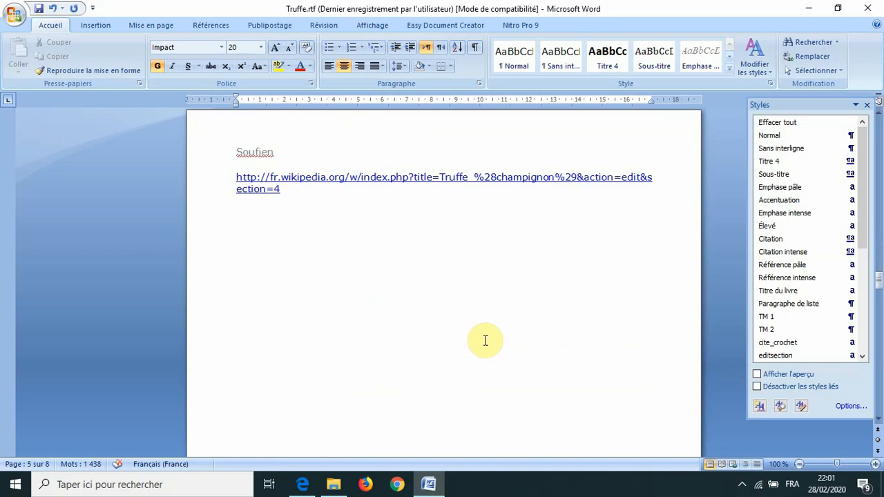
{"action": "scroll", "coordinate": [485, 340], "scroll_direction": "up", "scroll_amount": 6}
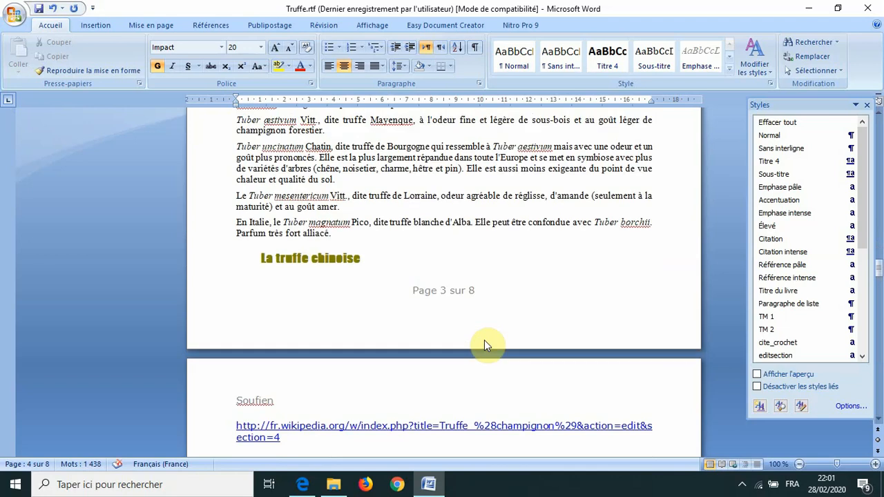
{"action": "scroll", "coordinate": [484, 343], "scroll_direction": "down", "scroll_amount": 20}
{"action": "scroll", "coordinate": [486, 348], "scroll_direction": "down", "scroll_amount": 5}
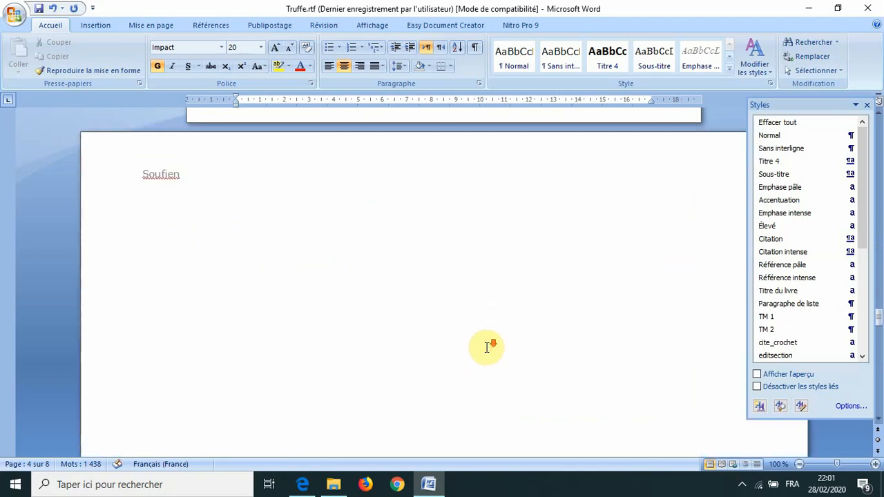
{"action": "left_click", "coordinate": [197, 233]}
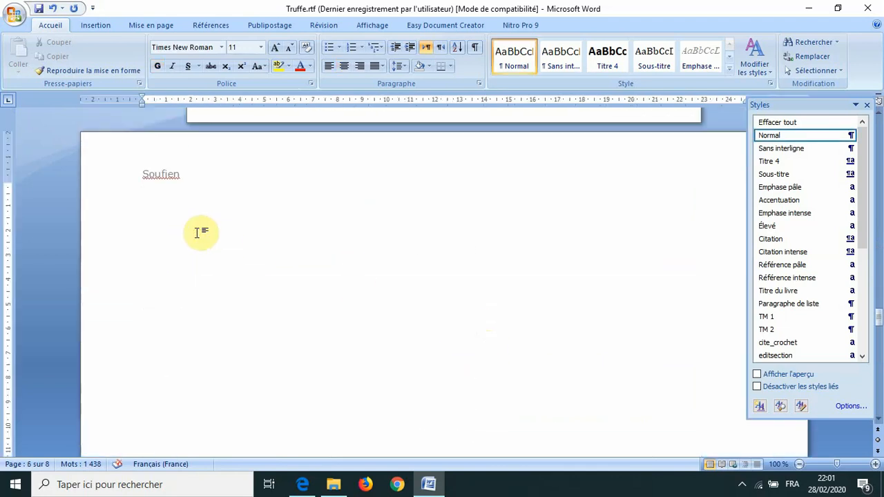
{"action": "left_click", "coordinate": [97, 28]}
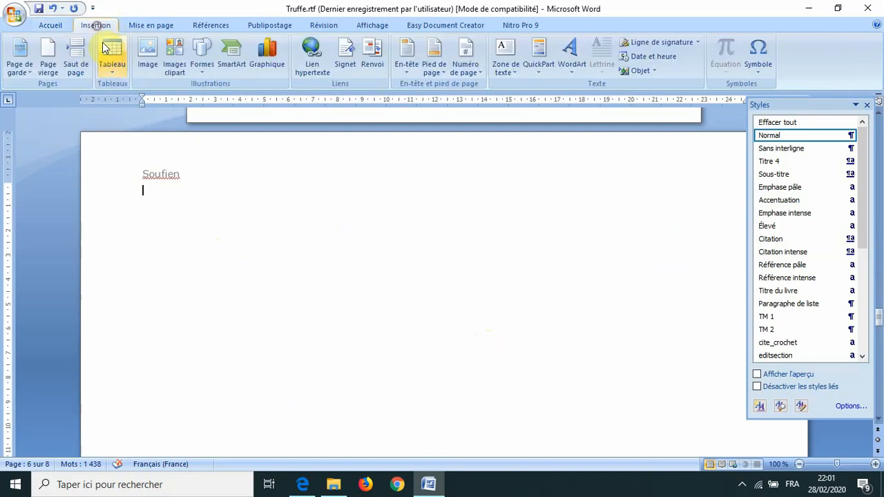
{"action": "left_click", "coordinate": [113, 58]}
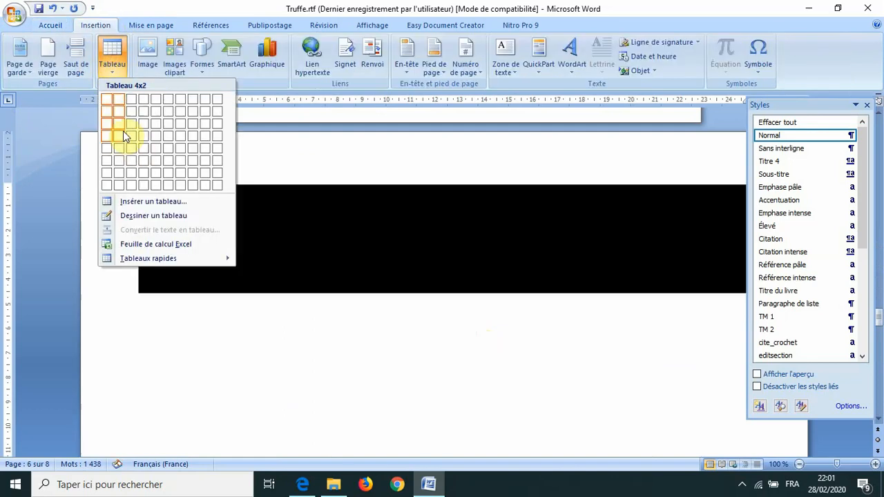
{"action": "left_click", "coordinate": [164, 171]}
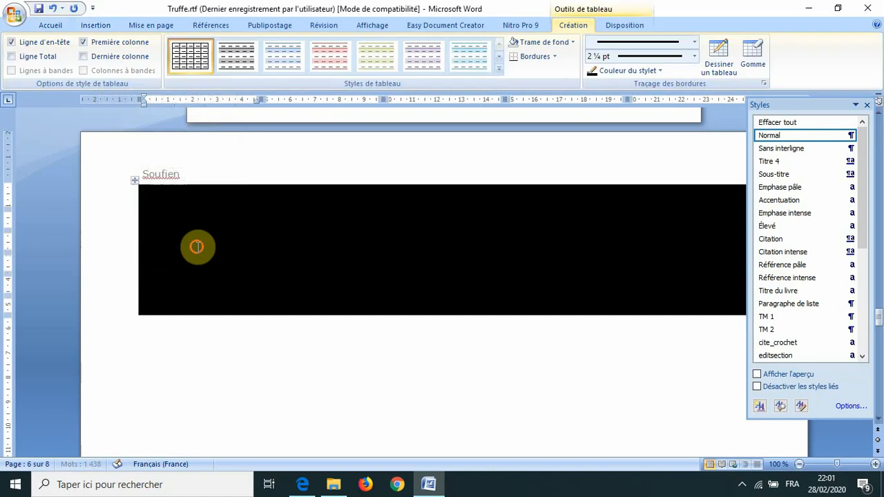
Apply the black-and-grey banded style with horizontal lines to the whole new table
{"action": "left_click", "coordinate": [135, 182]}
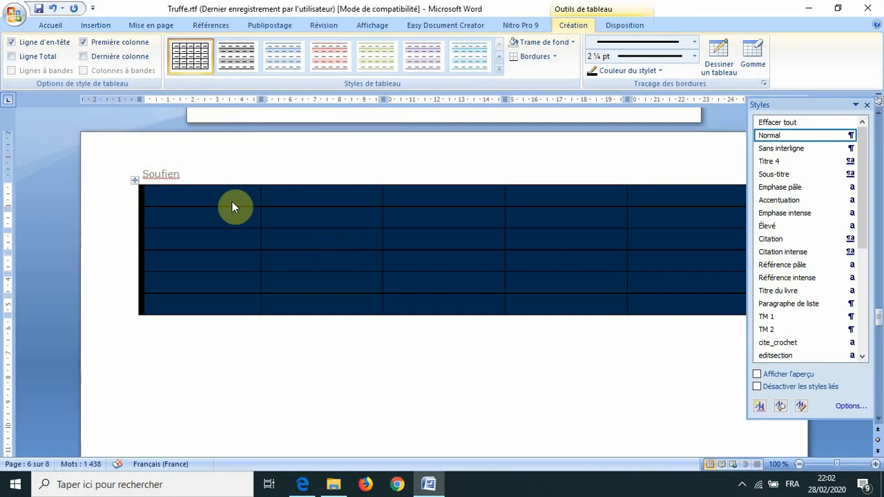
{"action": "left_click", "coordinate": [247, 64]}
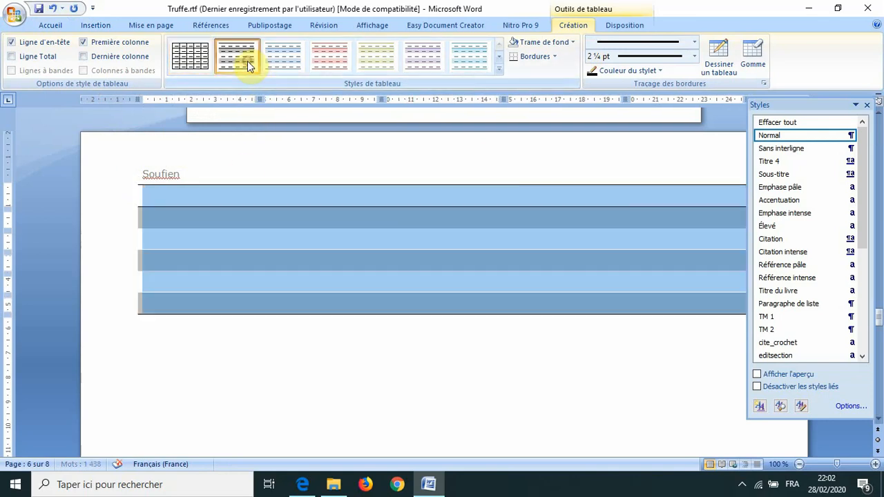
{"action": "left_click", "coordinate": [265, 219]}
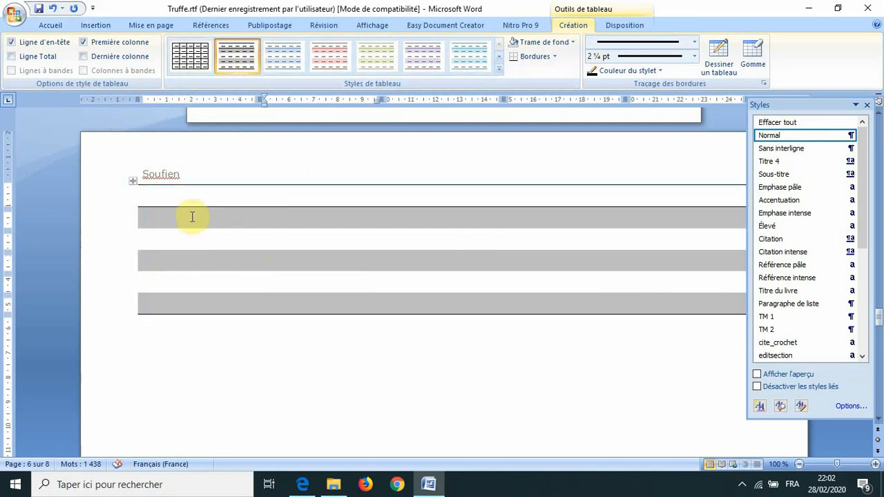
Insert a caption with the label "Tableau" in the empty paragraph below the table
{"action": "left_click", "coordinate": [210, 333]}
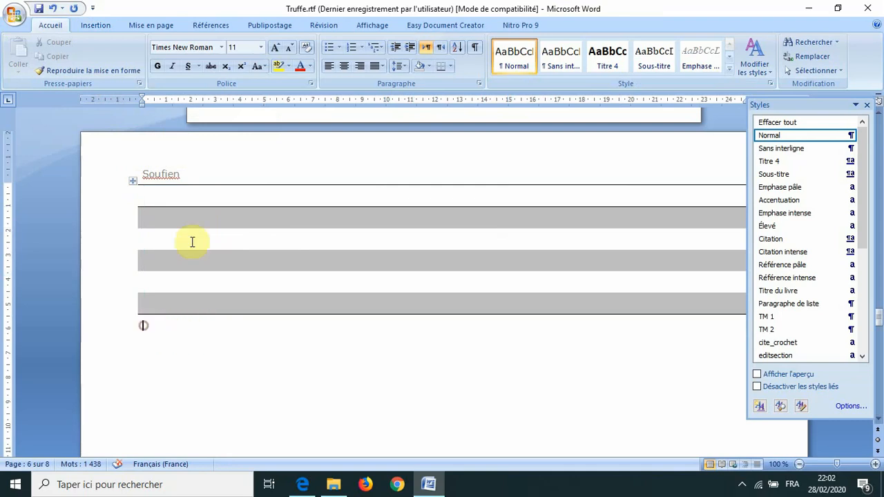
{"action": "left_click", "coordinate": [215, 29]}
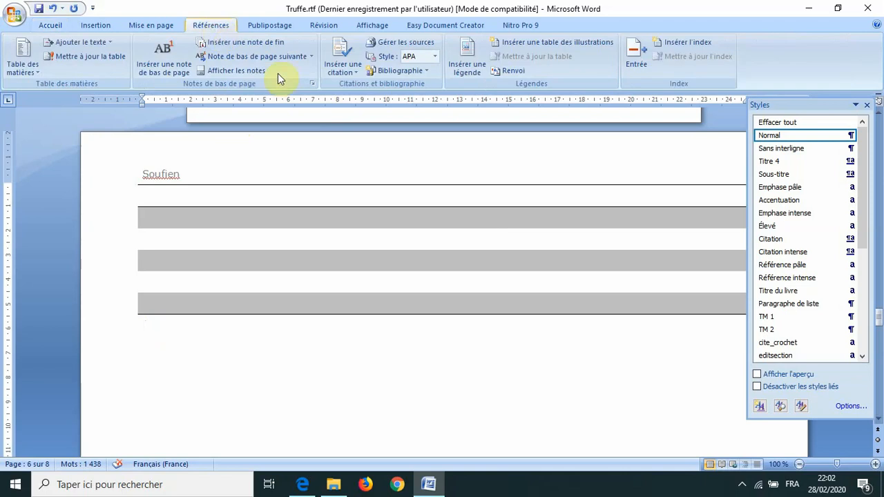
{"action": "left_click", "coordinate": [475, 62]}
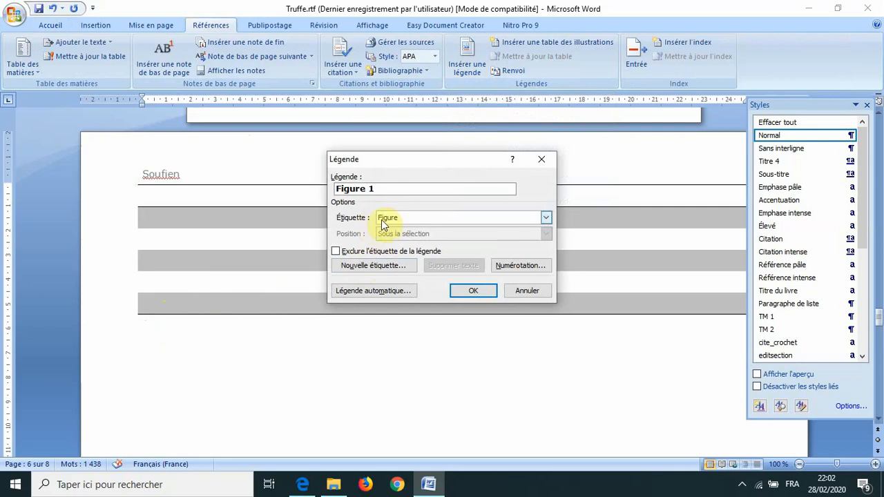
{"action": "left_click", "coordinate": [547, 217]}
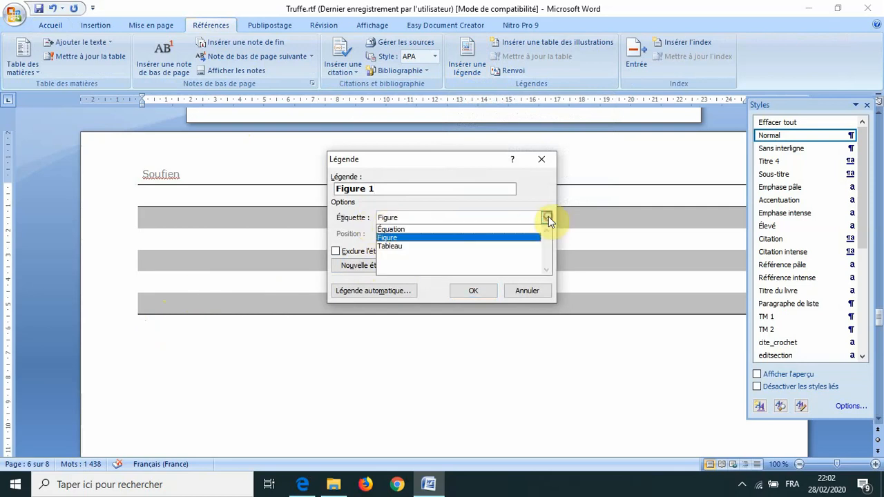
{"action": "left_click", "coordinate": [471, 246]}
{"action": "left_click", "coordinate": [470, 291]}
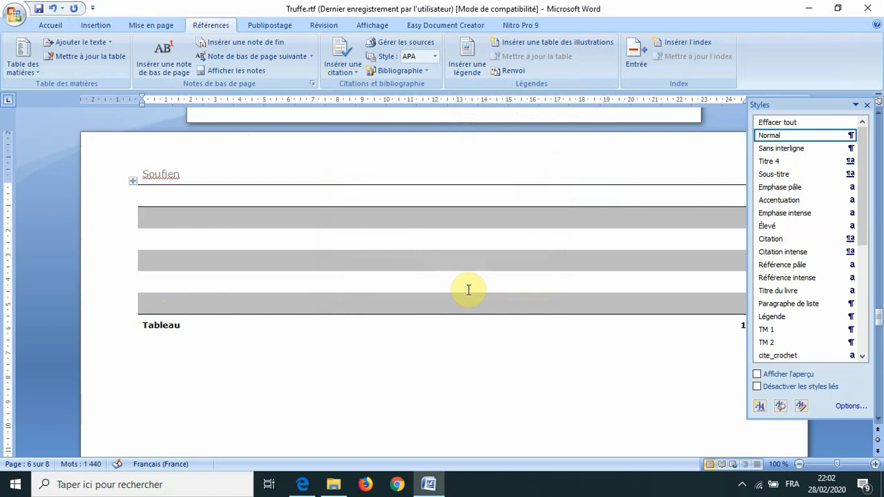
Try to add the description "etyttfyfy" right after the word "Tableau" in the caption
{"action": "left_click", "coordinate": [236, 321]}
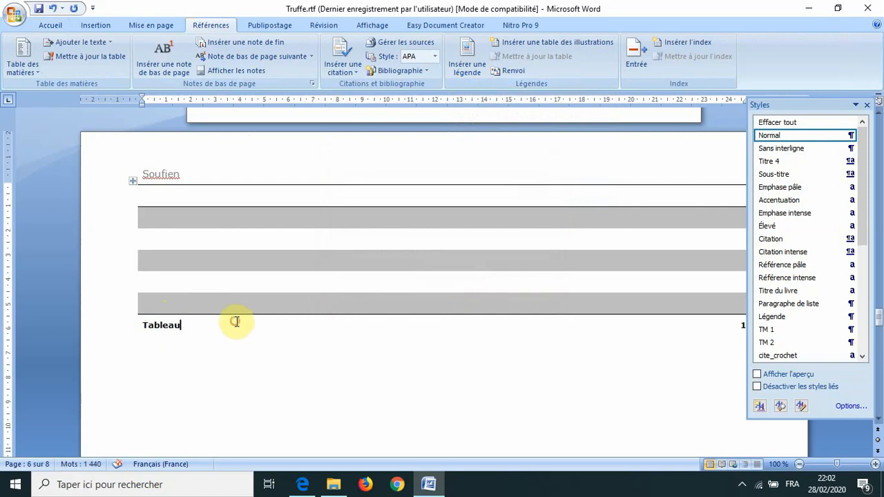
{"action": "key", "text": "Tab"}
{"action": "type", "text": "etyttfyfy"}
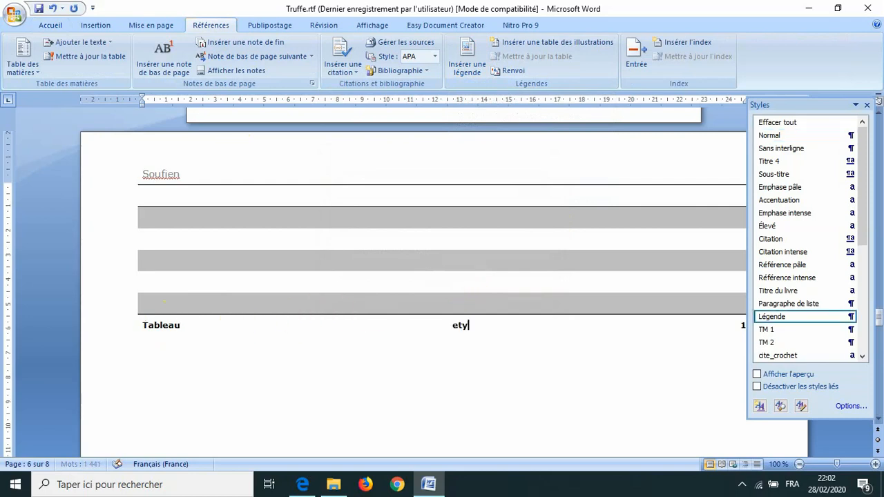
{"action": "key", "text": "Return"}
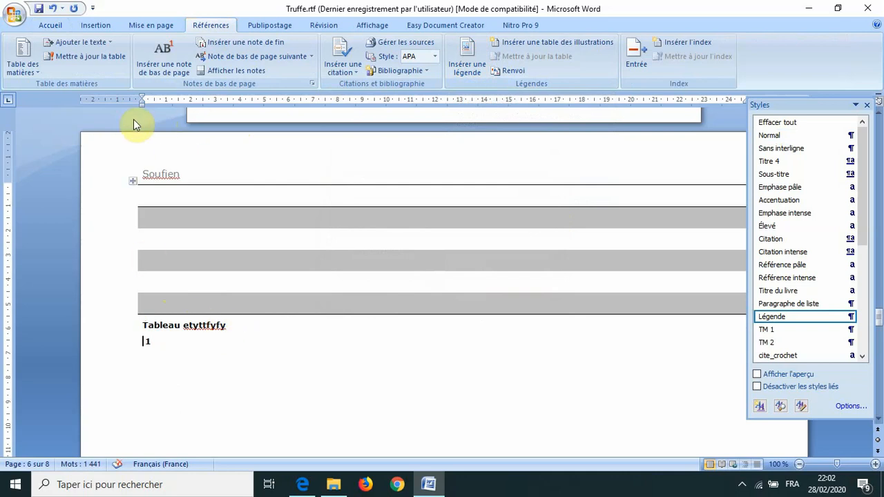
Undo the typed description and the inserted table caption
{"action": "left_click", "coordinate": [54, 10]}
{"action": "left_click", "coordinate": [54, 10]}
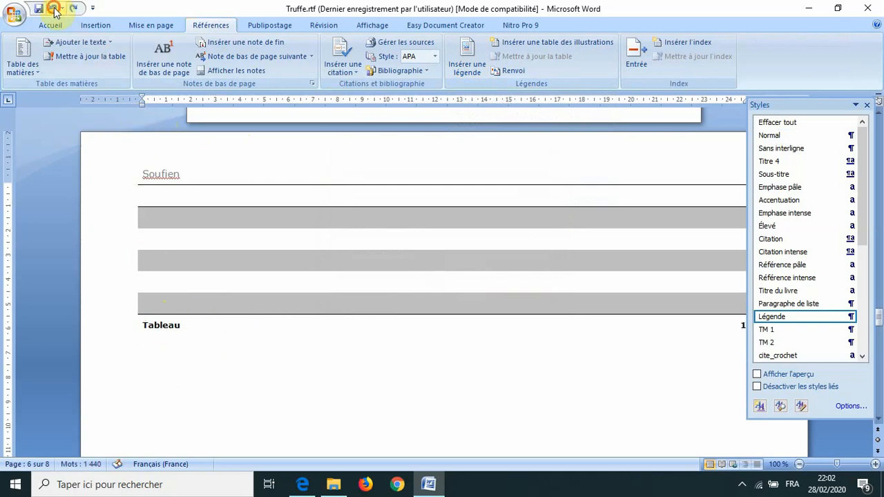
{"action": "left_click", "coordinate": [54, 9]}
{"action": "left_click", "coordinate": [53, 10]}
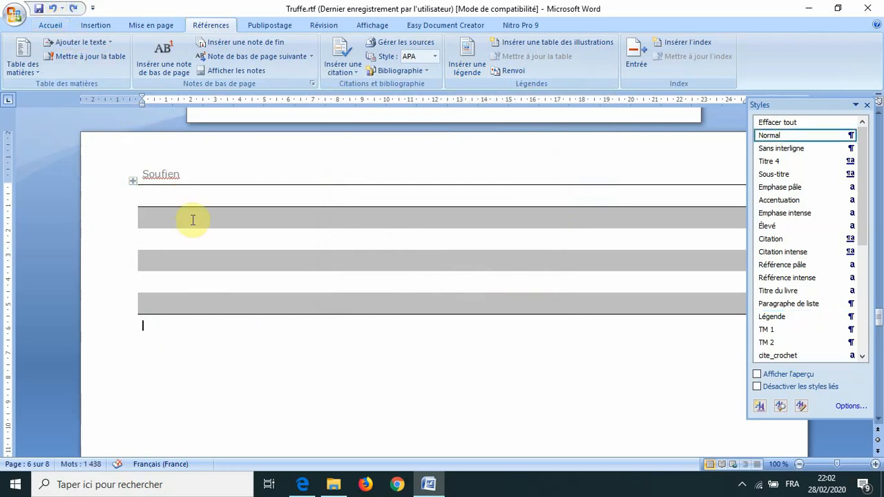
Insert the caption "Tableau 1" below the table again and complete it with the description "gyftdtdd"
{"action": "left_click", "coordinate": [466, 61]}
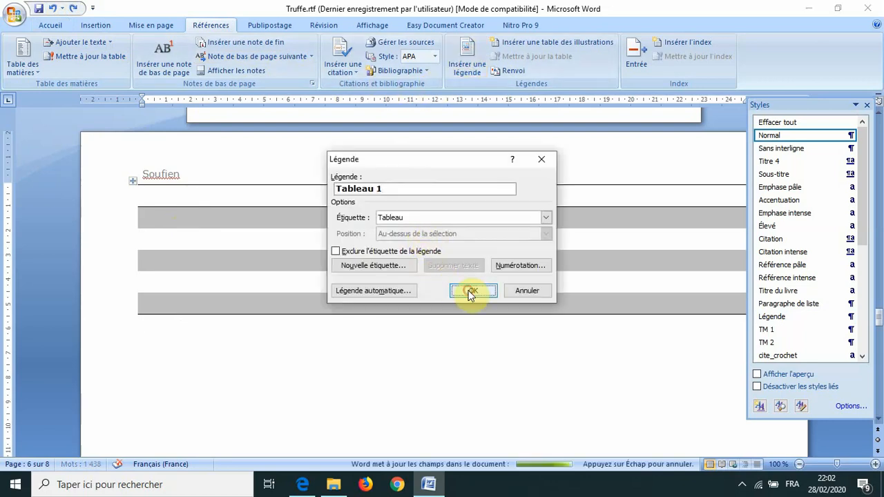
{"action": "left_click", "coordinate": [470, 292]}
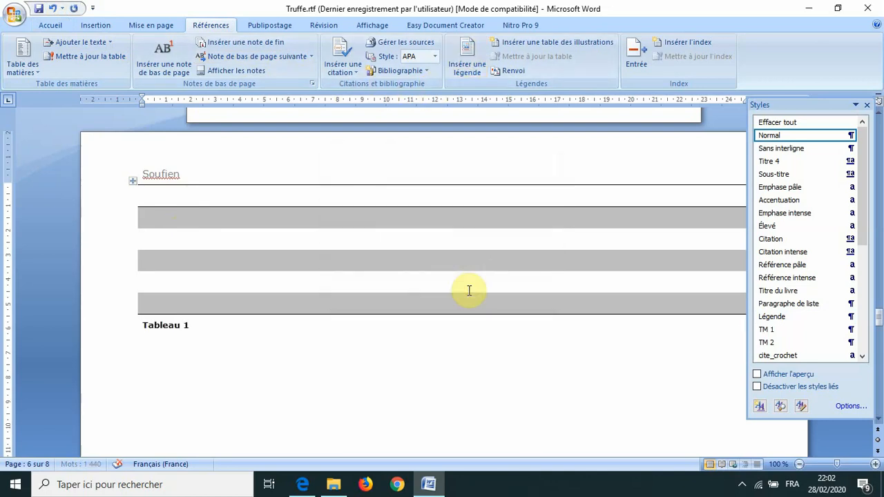
{"action": "type", "text": "hyuj"}
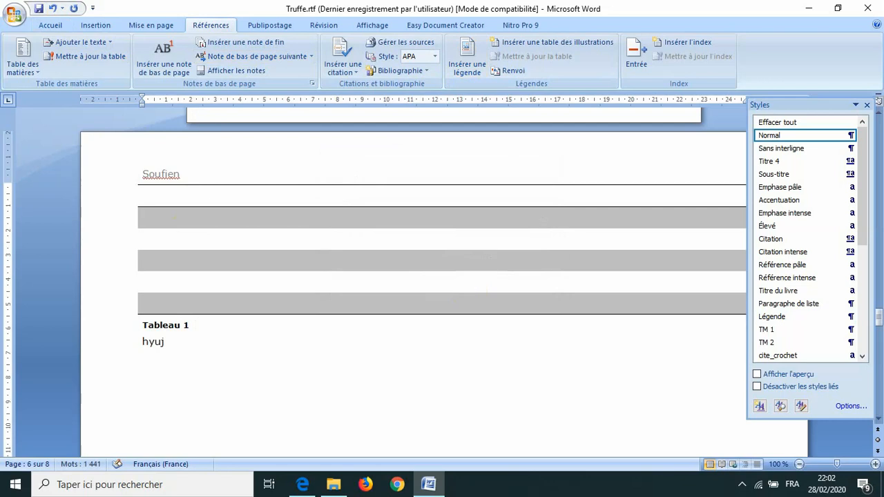
{"action": "type", "text": "kjlh"}
{"action": "key", "text": "BackSpace"}
{"action": "key", "text": "BackSpace"}
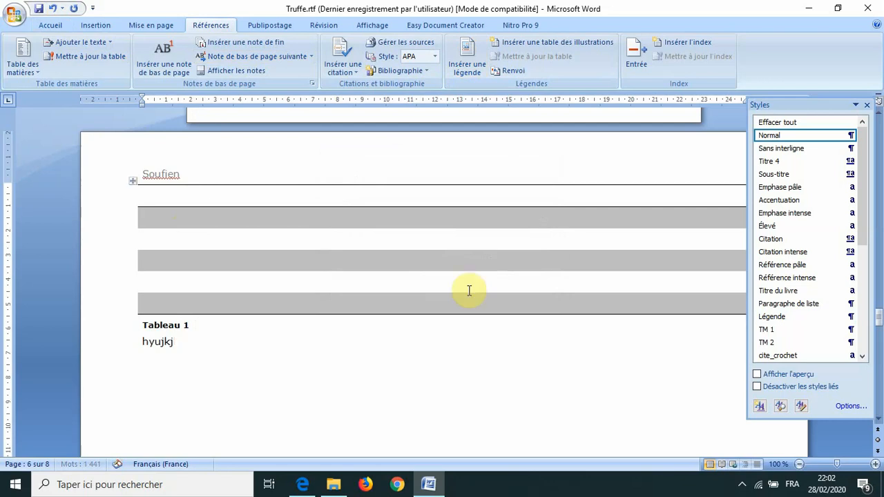
{"action": "key", "text": "BackSpace"}
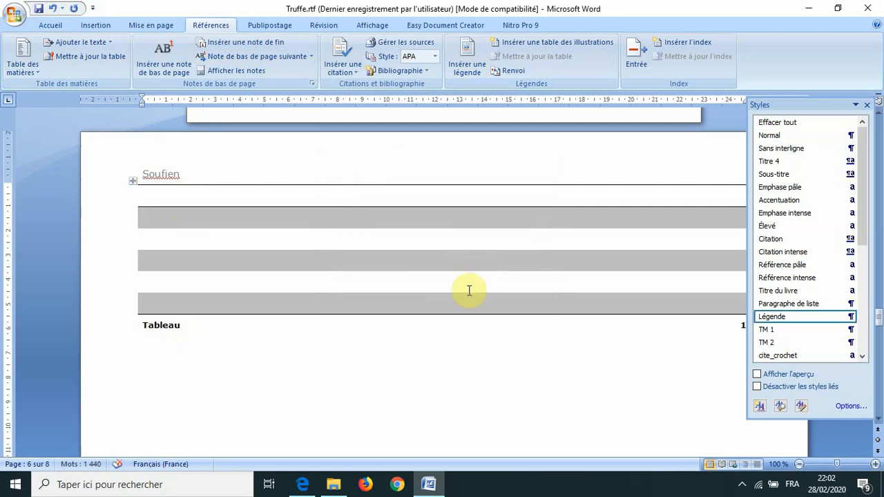
{"action": "type", "text": "g"}
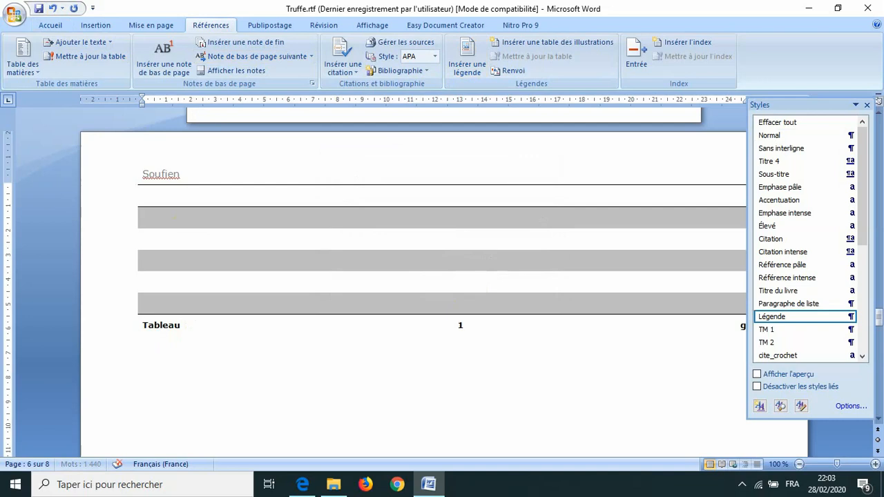
{"action": "type", "text": "yftdtdd"}
{"action": "key", "text": "ctrl+alt+Return"}
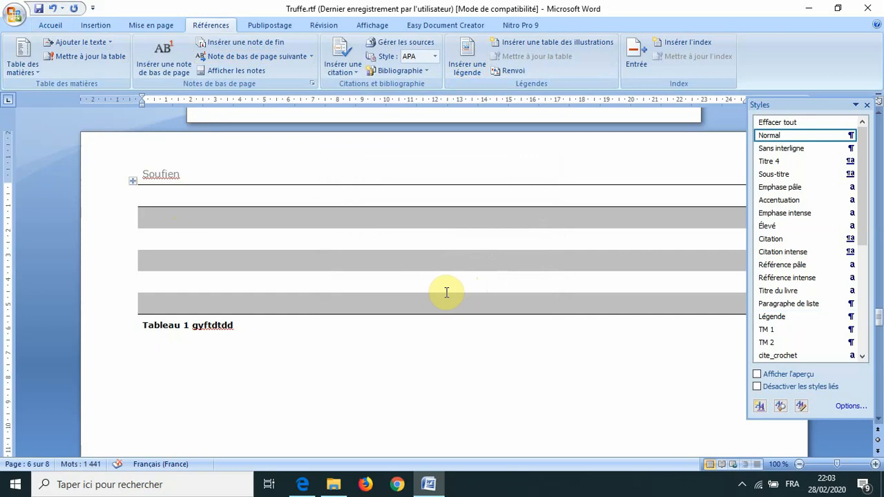
Insert a table of illustrations for the "Tableau" captions below the table of contents, keeping the "Depuis modèle" format
{"action": "scroll", "coordinate": [449, 293], "scroll_direction": "down", "scroll_amount": 4}
{"action": "scroll", "coordinate": [448, 294], "scroll_direction": "up", "scroll_amount": 6}
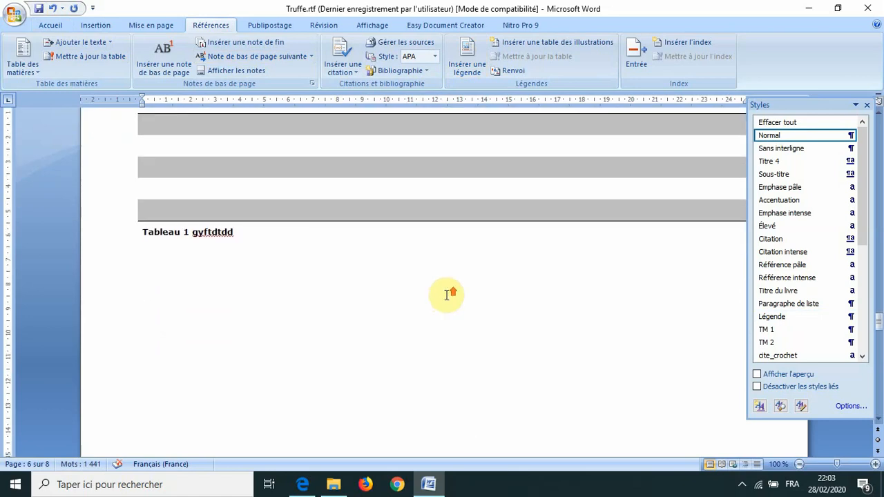
{"action": "scroll", "coordinate": [445, 295], "scroll_direction": "up", "scroll_amount": 8}
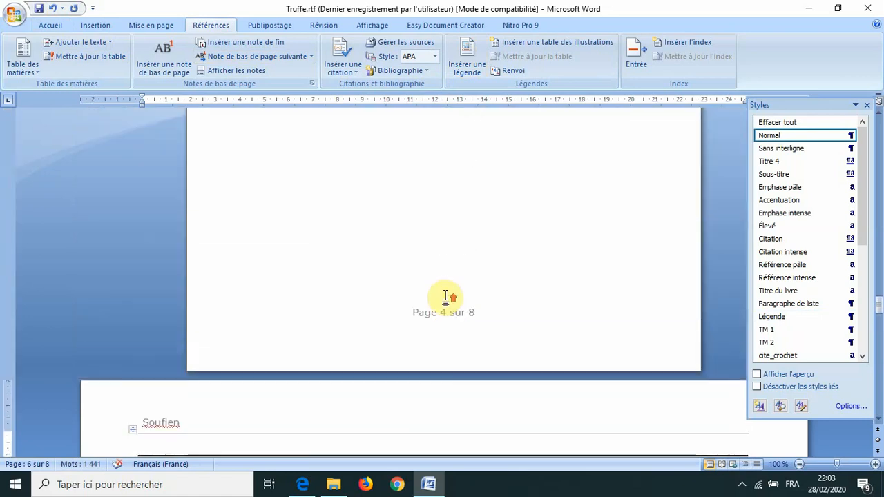
{"action": "scroll", "coordinate": [445, 296], "scroll_direction": "up", "scroll_amount": 15}
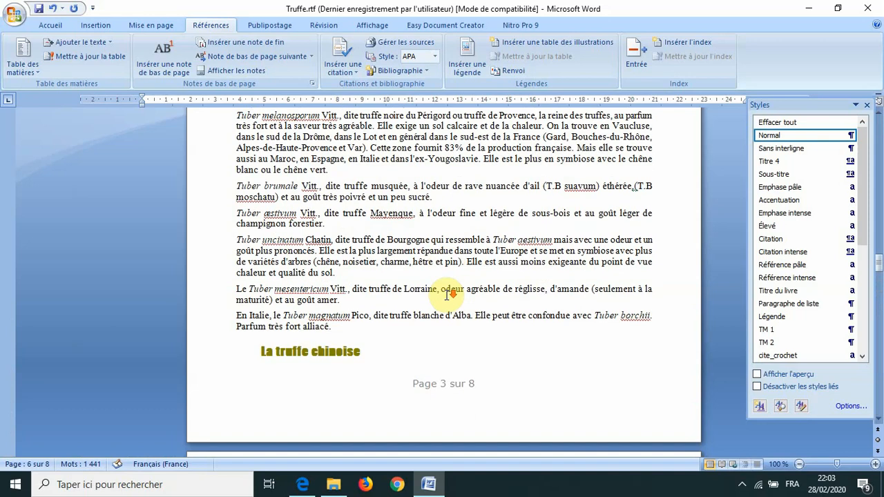
{"action": "scroll", "coordinate": [450, 294], "scroll_direction": "up", "scroll_amount": 20}
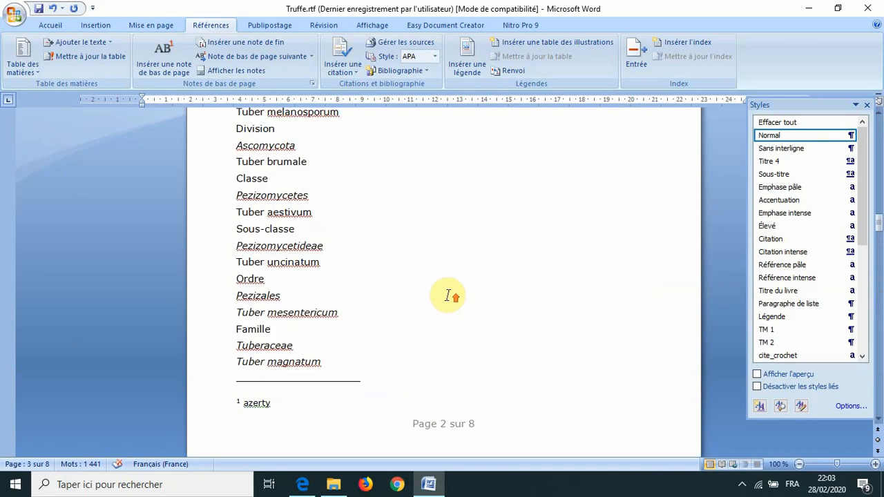
{"action": "scroll", "coordinate": [450, 295], "scroll_direction": "up", "scroll_amount": 15}
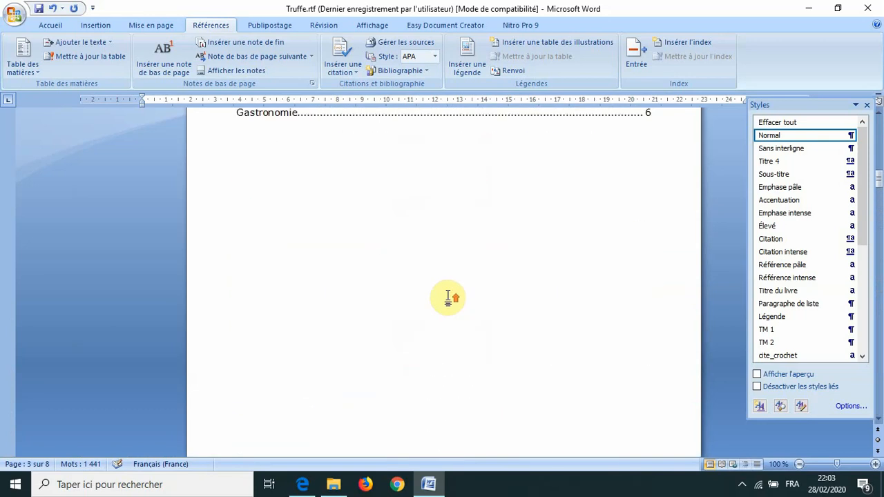
{"action": "left_click", "coordinate": [271, 297]}
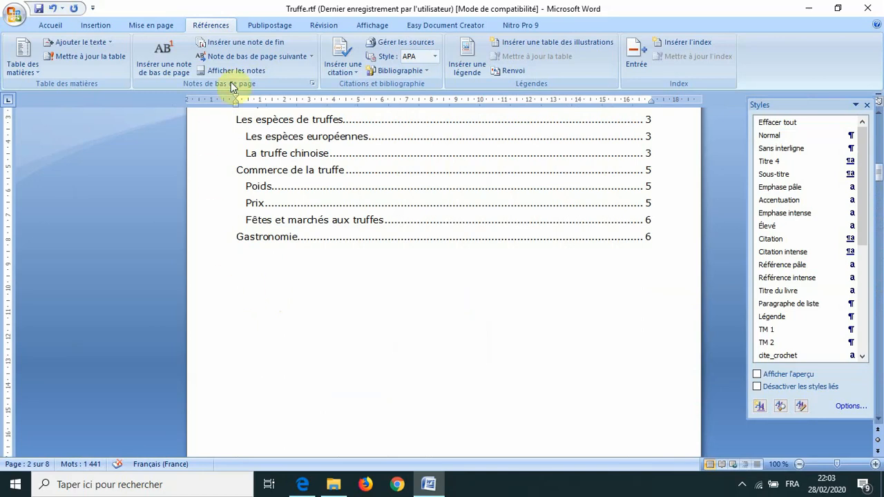
{"action": "left_click", "coordinate": [532, 43]}
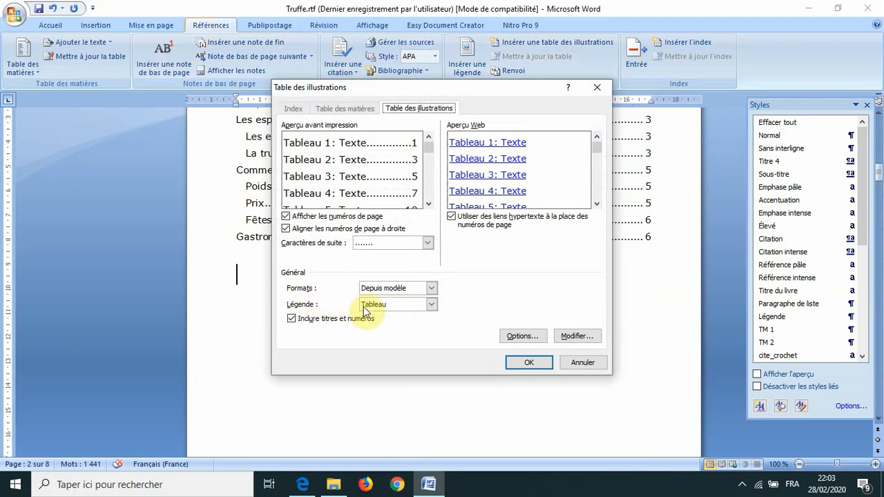
{"action": "left_click", "coordinate": [385, 308]}
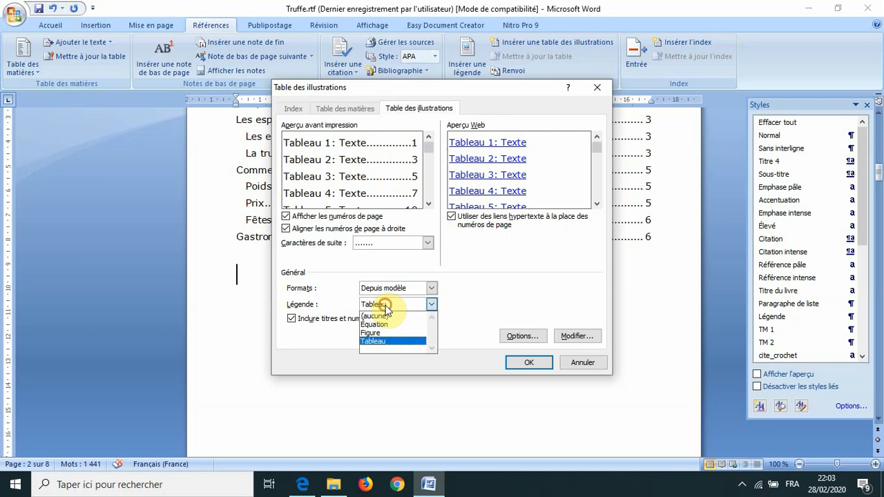
{"action": "left_click", "coordinate": [385, 342]}
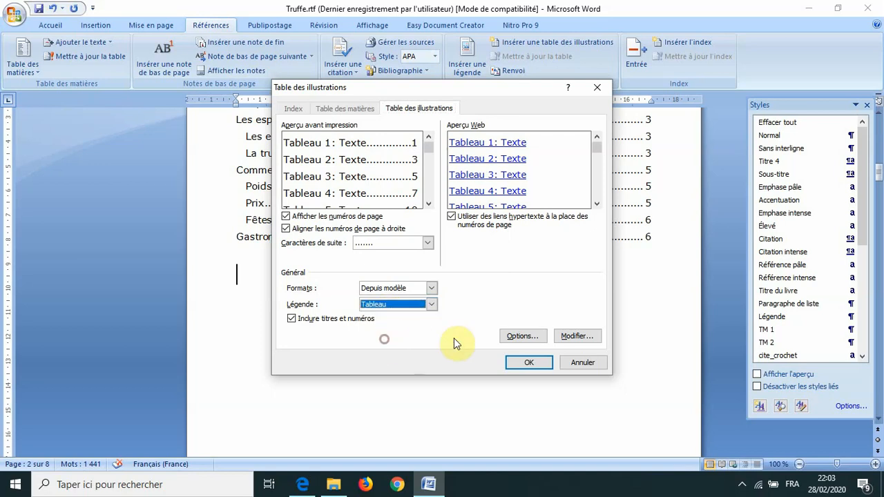
{"action": "left_click", "coordinate": [525, 363]}
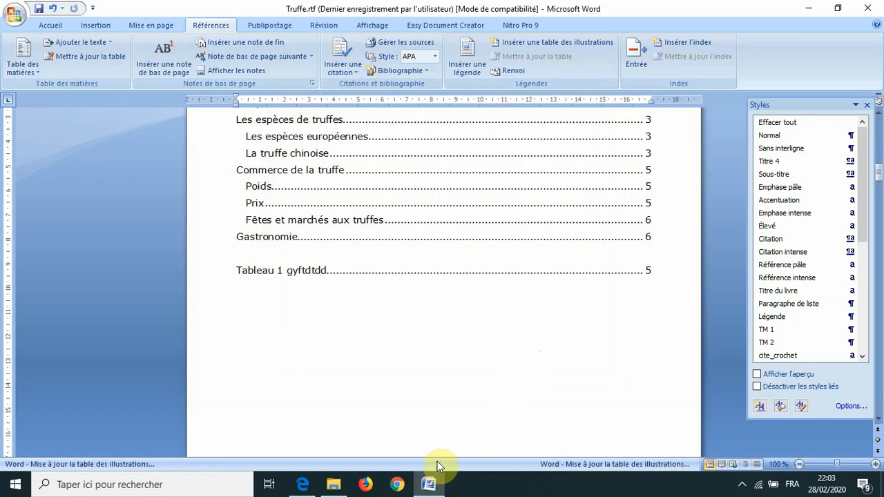